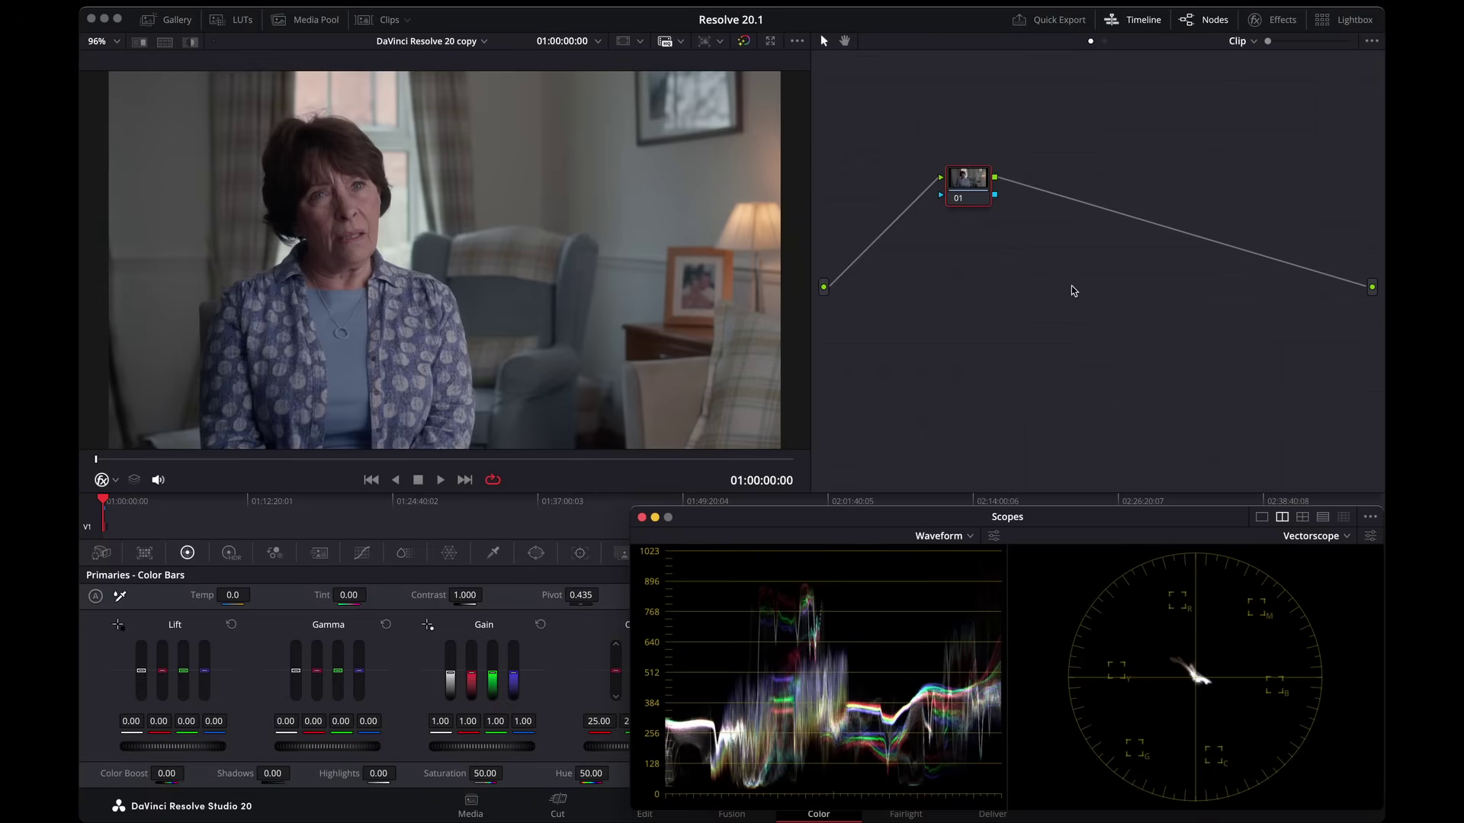
# Apply Light Rays to node 01, casting rays at an angle of -48.8 with Soften 0.357.
pyautogui.click(1284, 20)
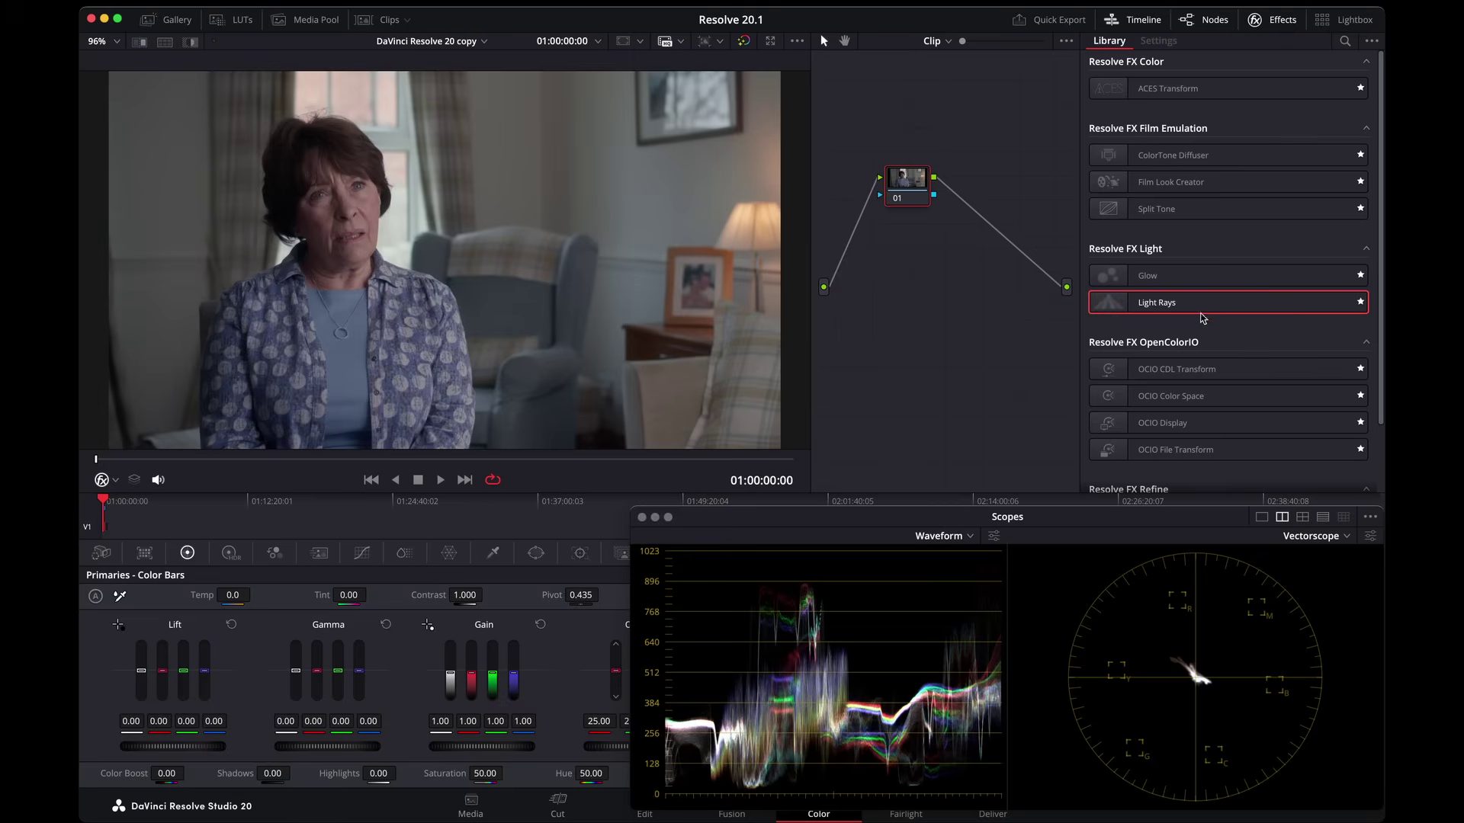
pyautogui.moveTo(1194, 309); pyautogui.dragTo(918, 192)
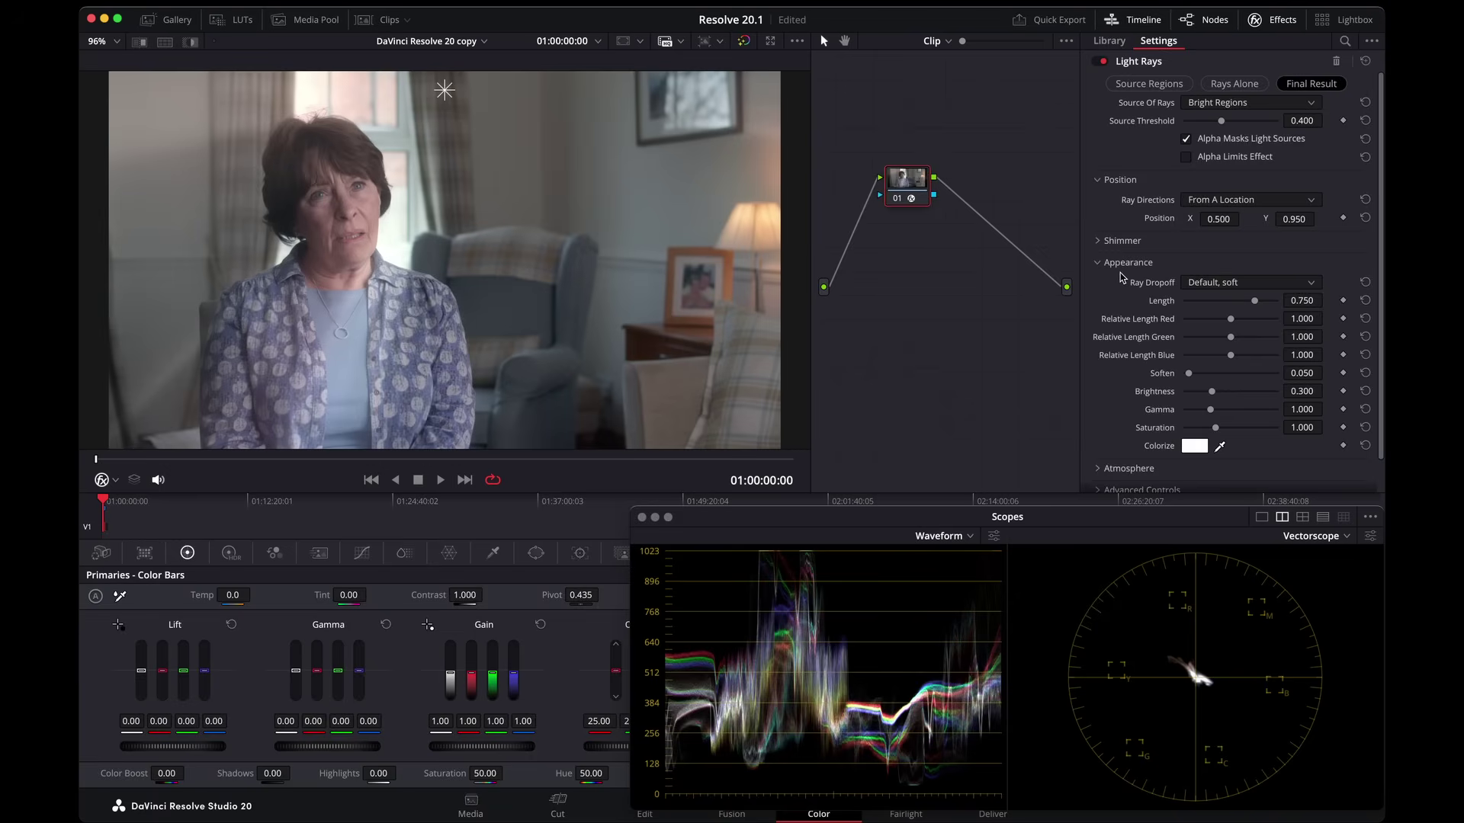
pyautogui.click(1222, 201)
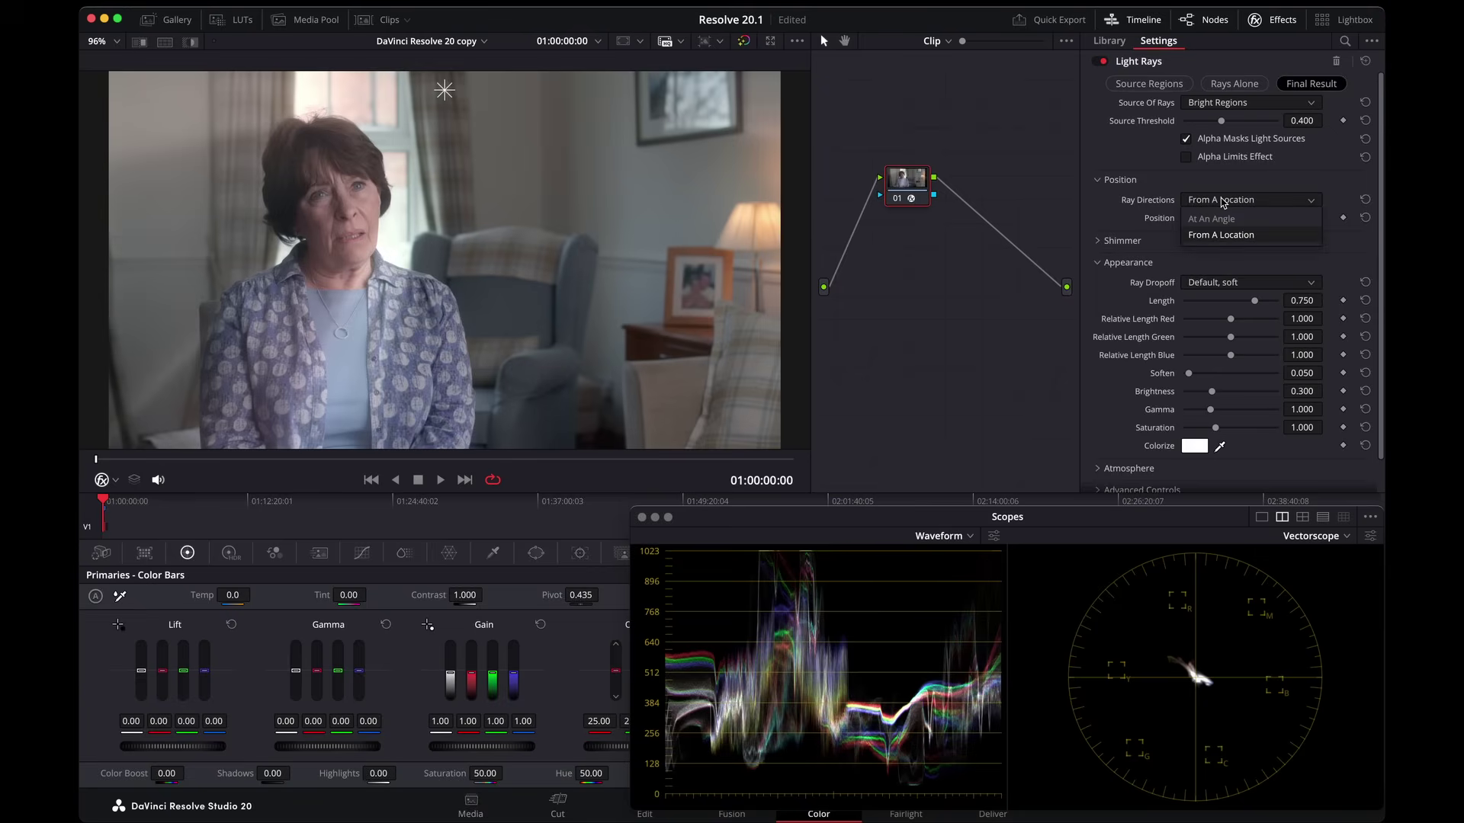
pyautogui.click(1218, 219)
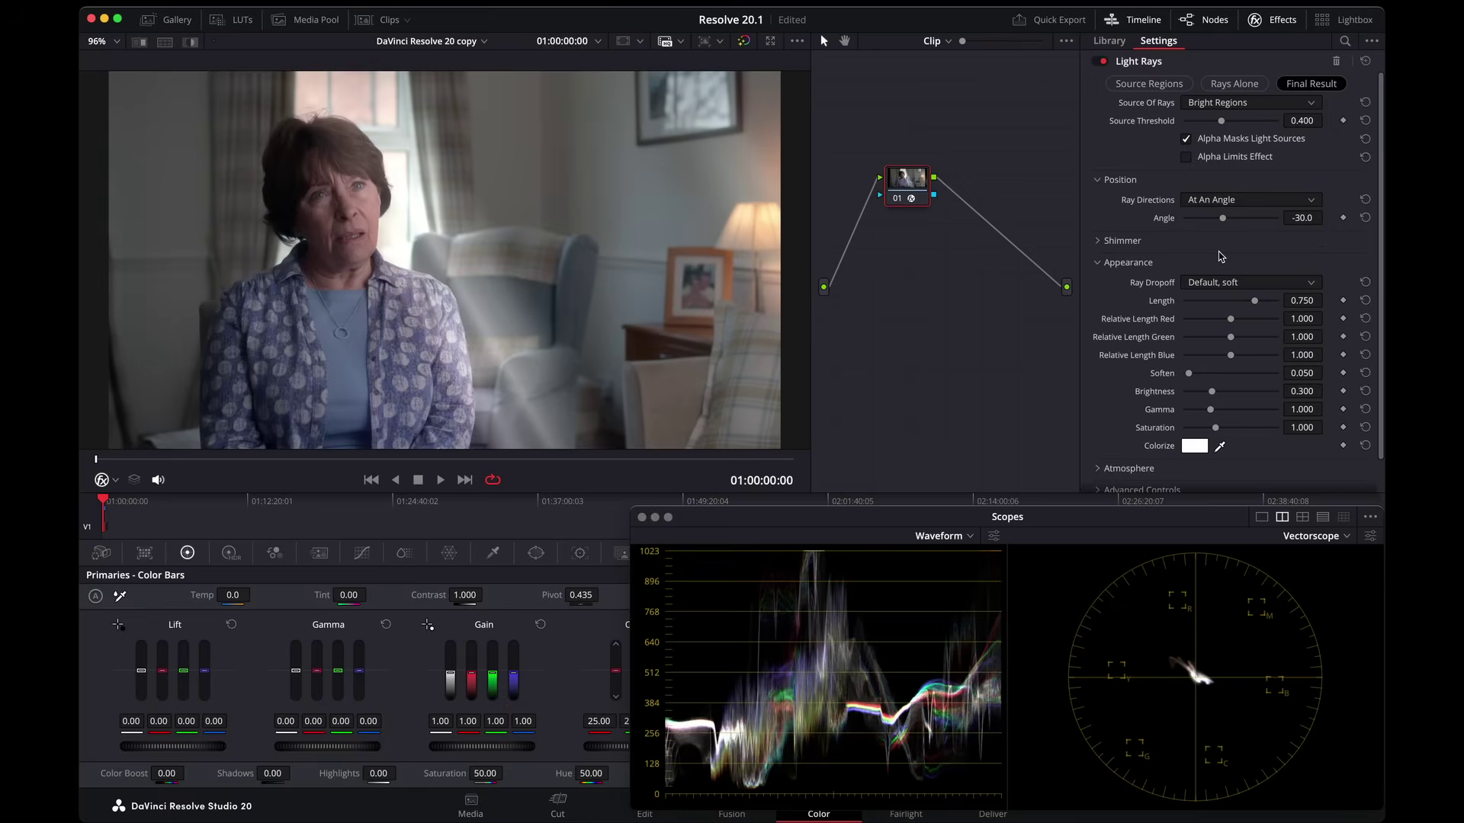
pyautogui.moveTo(1224, 220); pyautogui.dragTo(1218, 220)
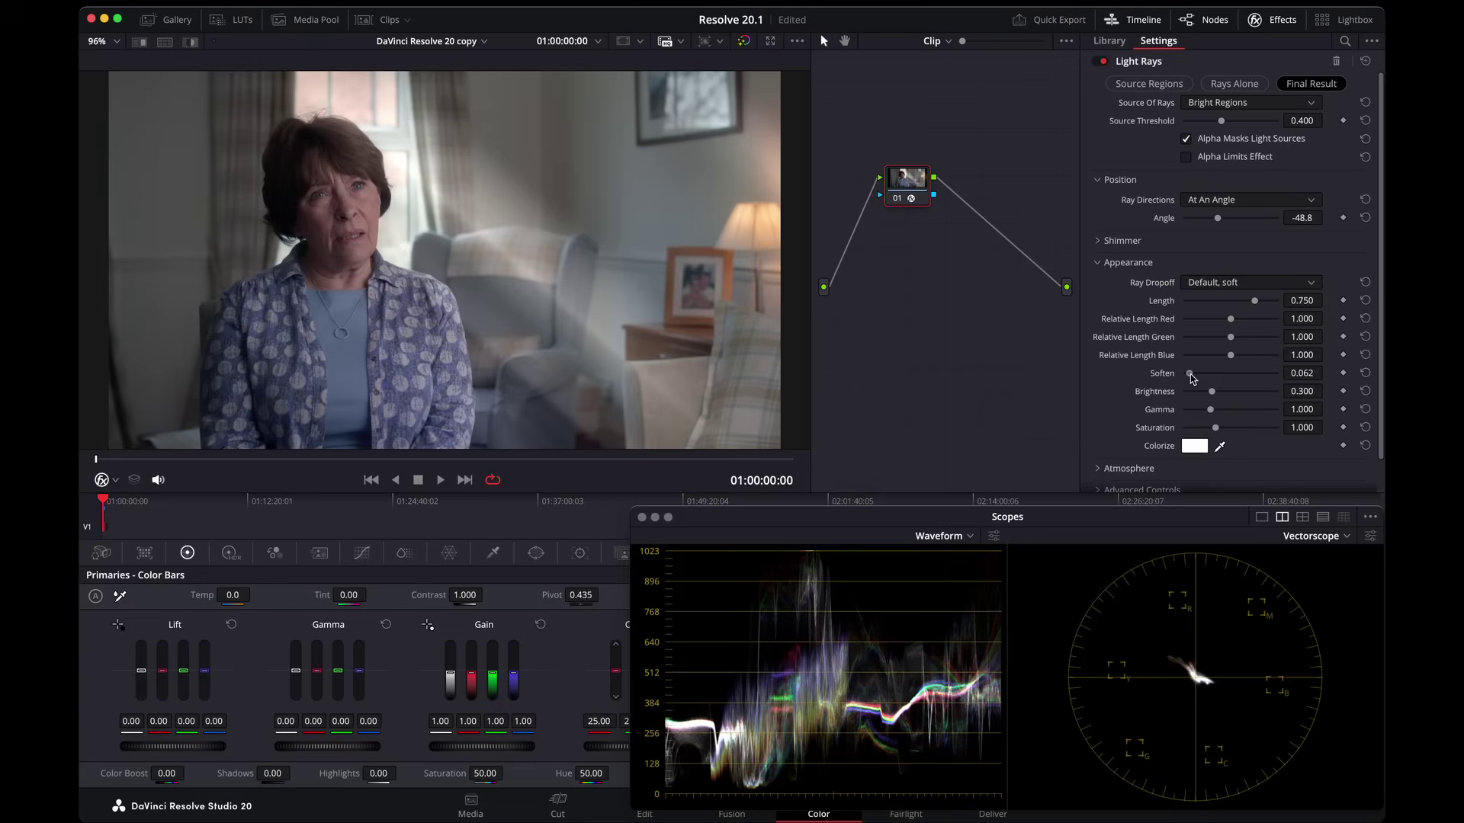
pyautogui.moveTo(1190, 373); pyautogui.dragTo(1218, 375)
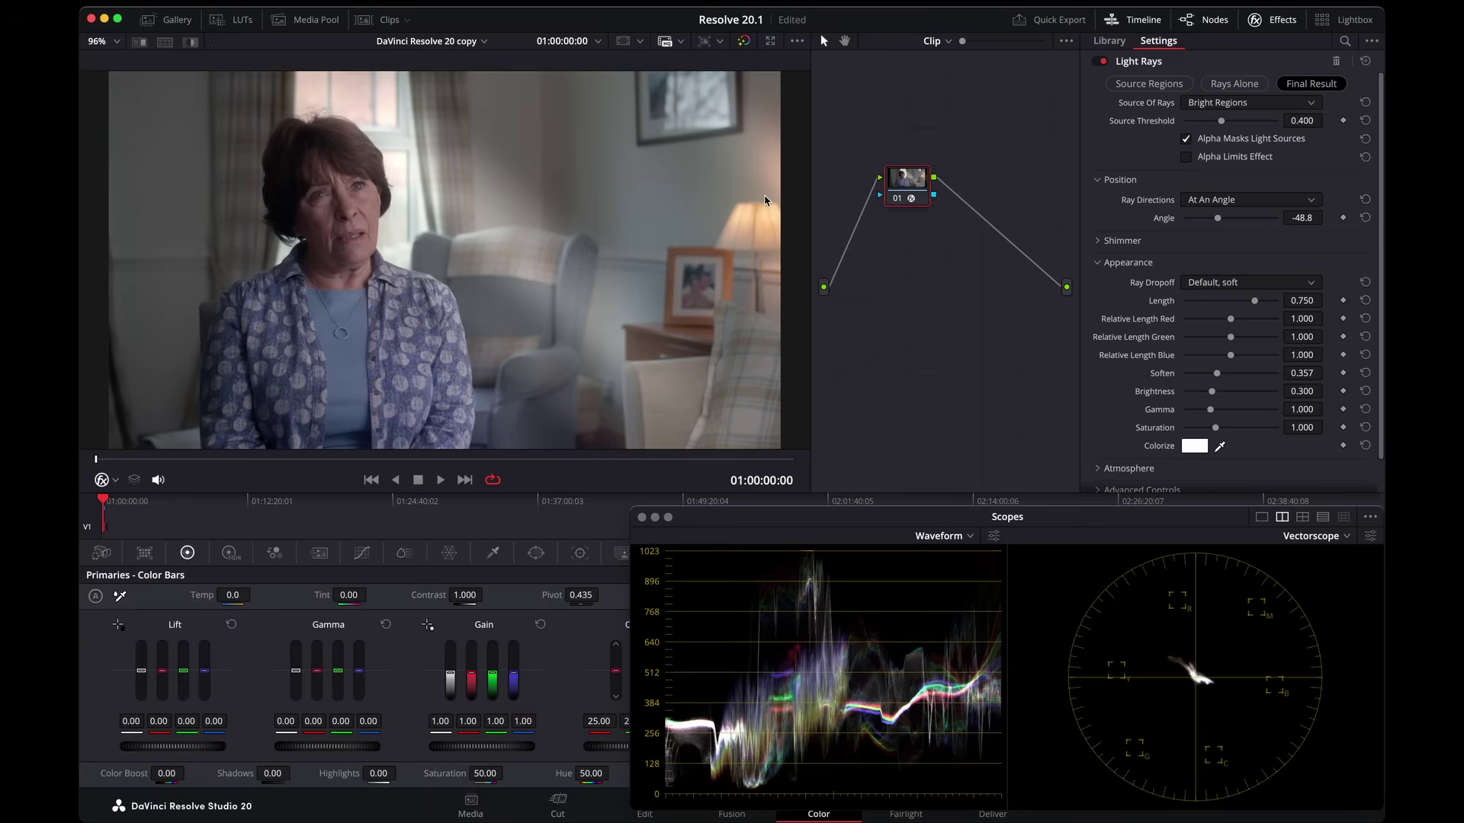
pyautogui.scroll(-2, 566, 219)
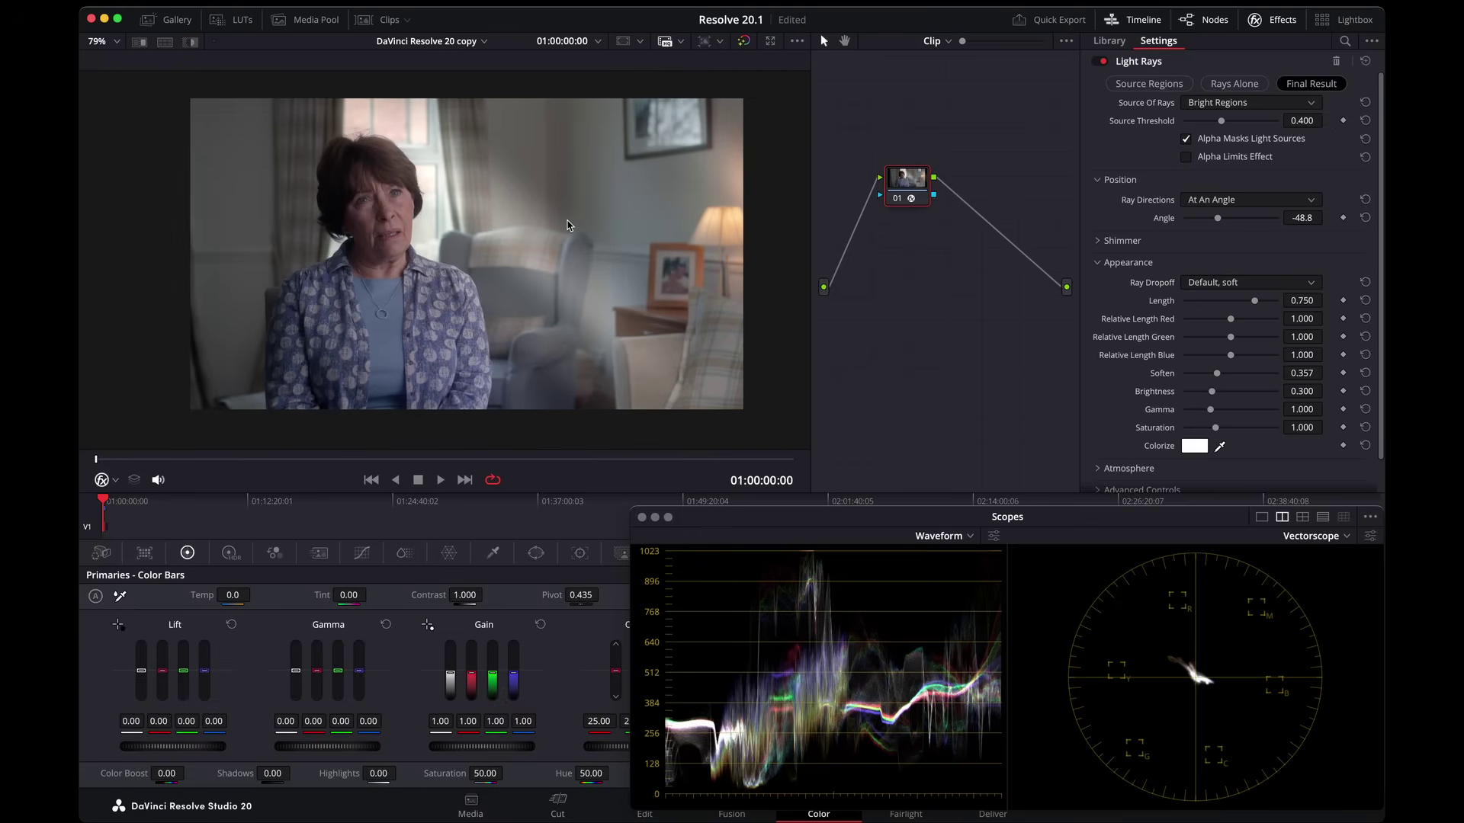
# Draw a closed curve window around the background window and lamp on the right of the frame.
pyautogui.click(535, 555)
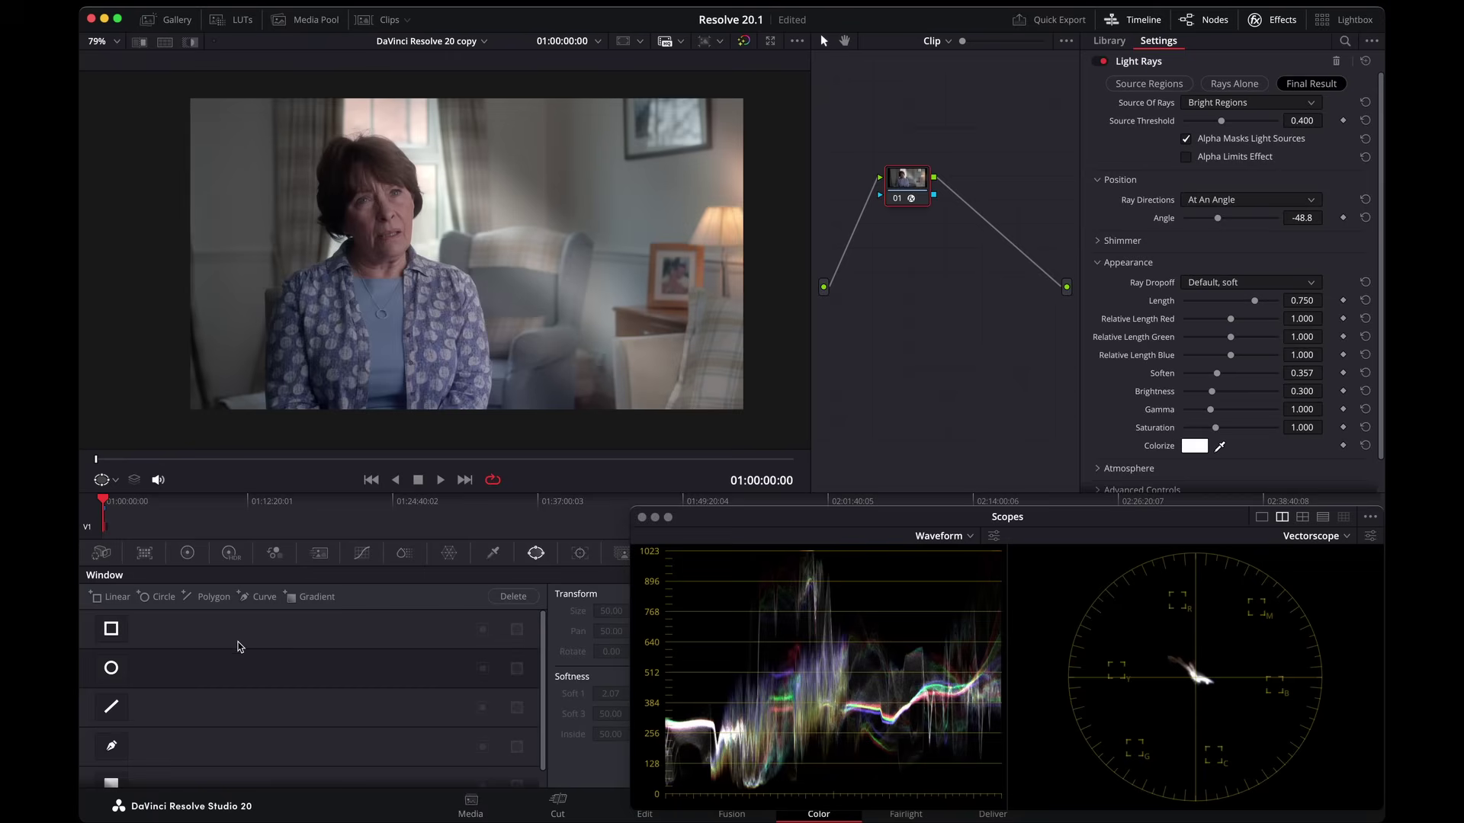
pyautogui.click(111, 746)
pyautogui.click(614, 86)
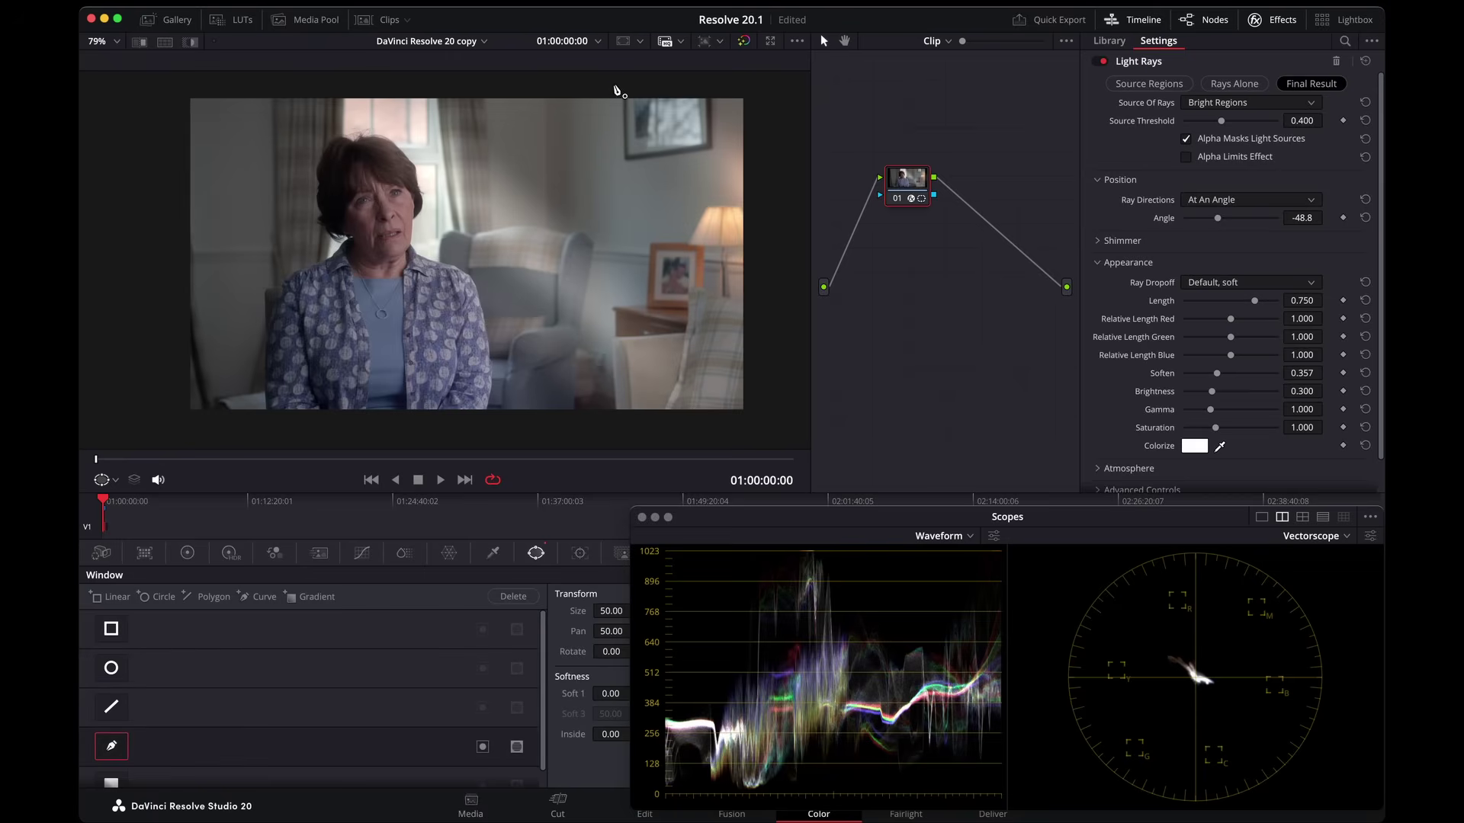
pyautogui.click(626, 188)
pyautogui.click(670, 283)
pyautogui.click(719, 316)
pyautogui.click(780, 316)
pyautogui.click(801, 198)
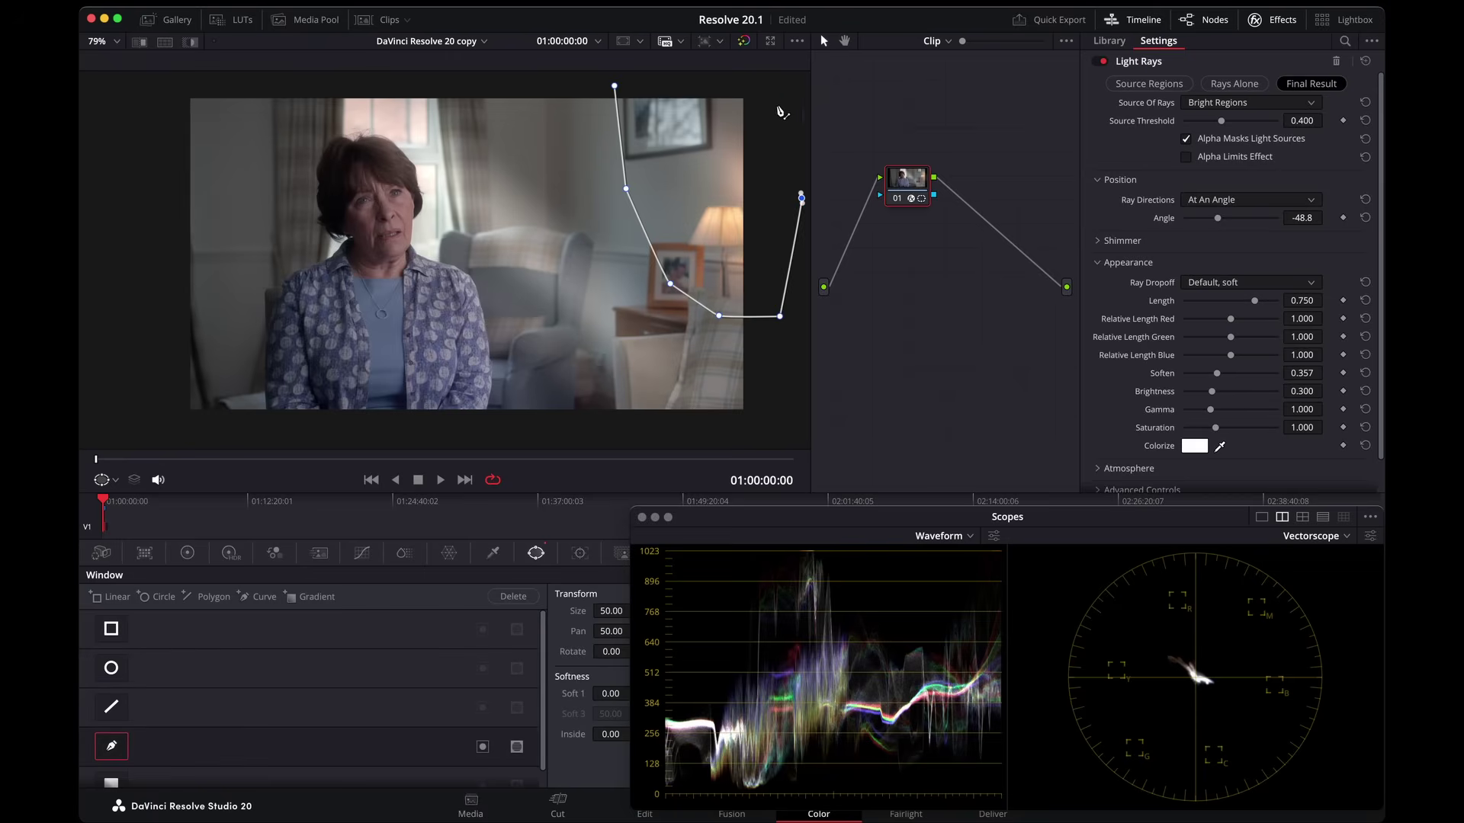
pyautogui.click(776, 98)
pyautogui.click(724, 79)
pyautogui.click(639, 83)
pyautogui.click(615, 87)
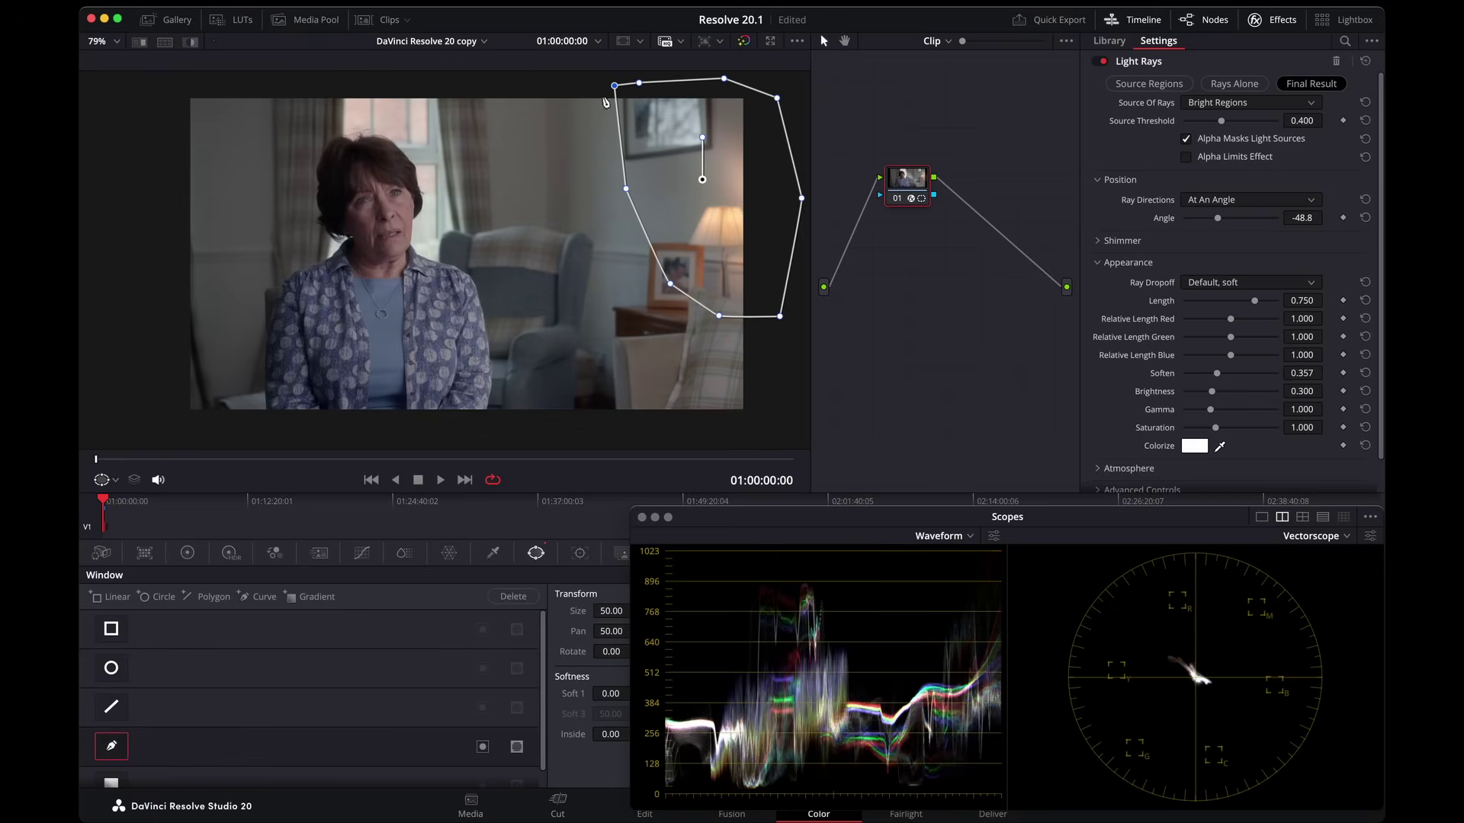
# Invert the curve mask and set its outside softness to 1.30.
pyautogui.click(483, 747)
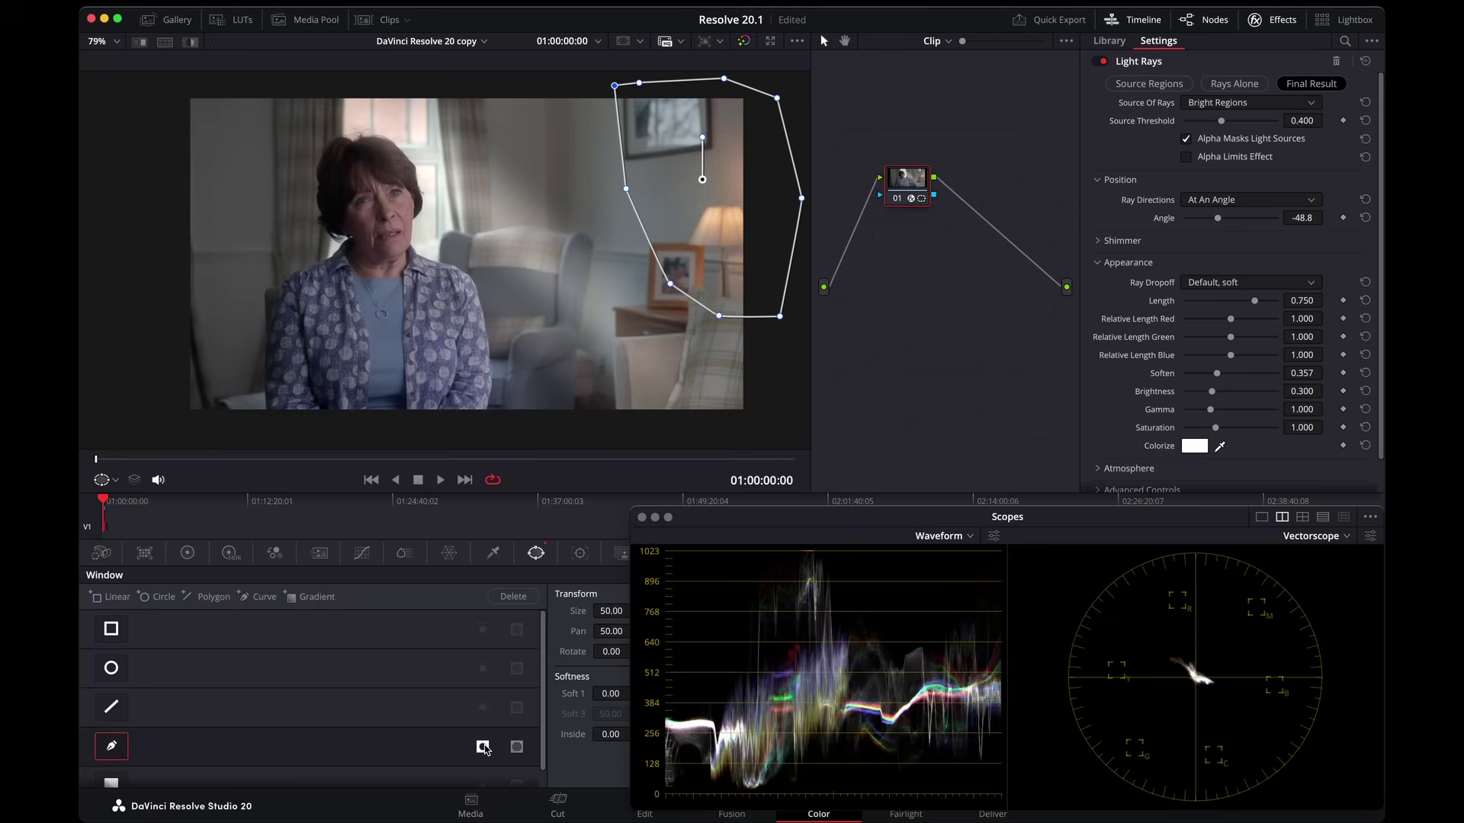
pyautogui.moveTo(737, 521); pyautogui.dragTo(823, 541)
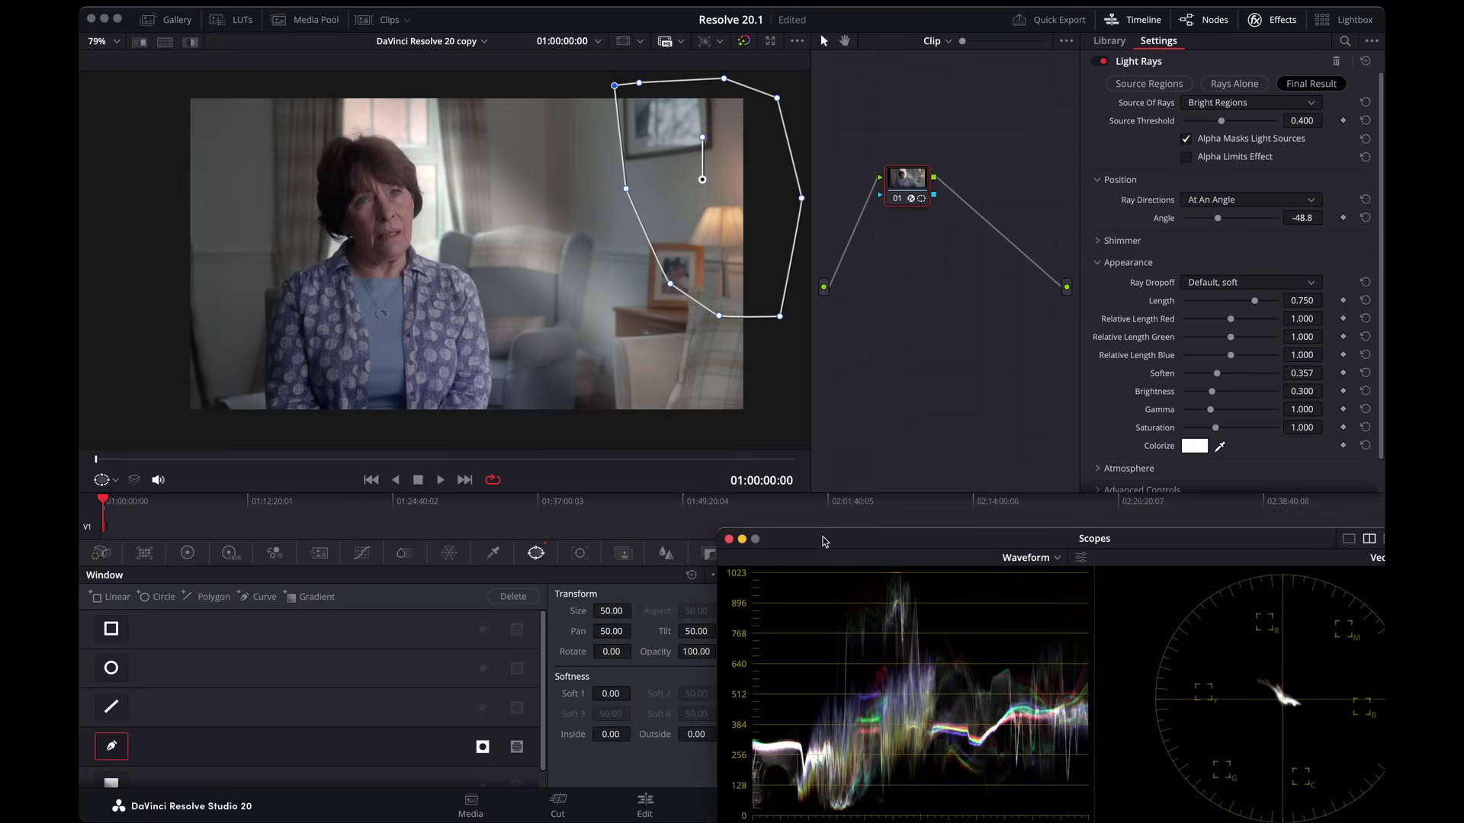
pyautogui.moveTo(696, 734); pyautogui.dragTo(714, 695)
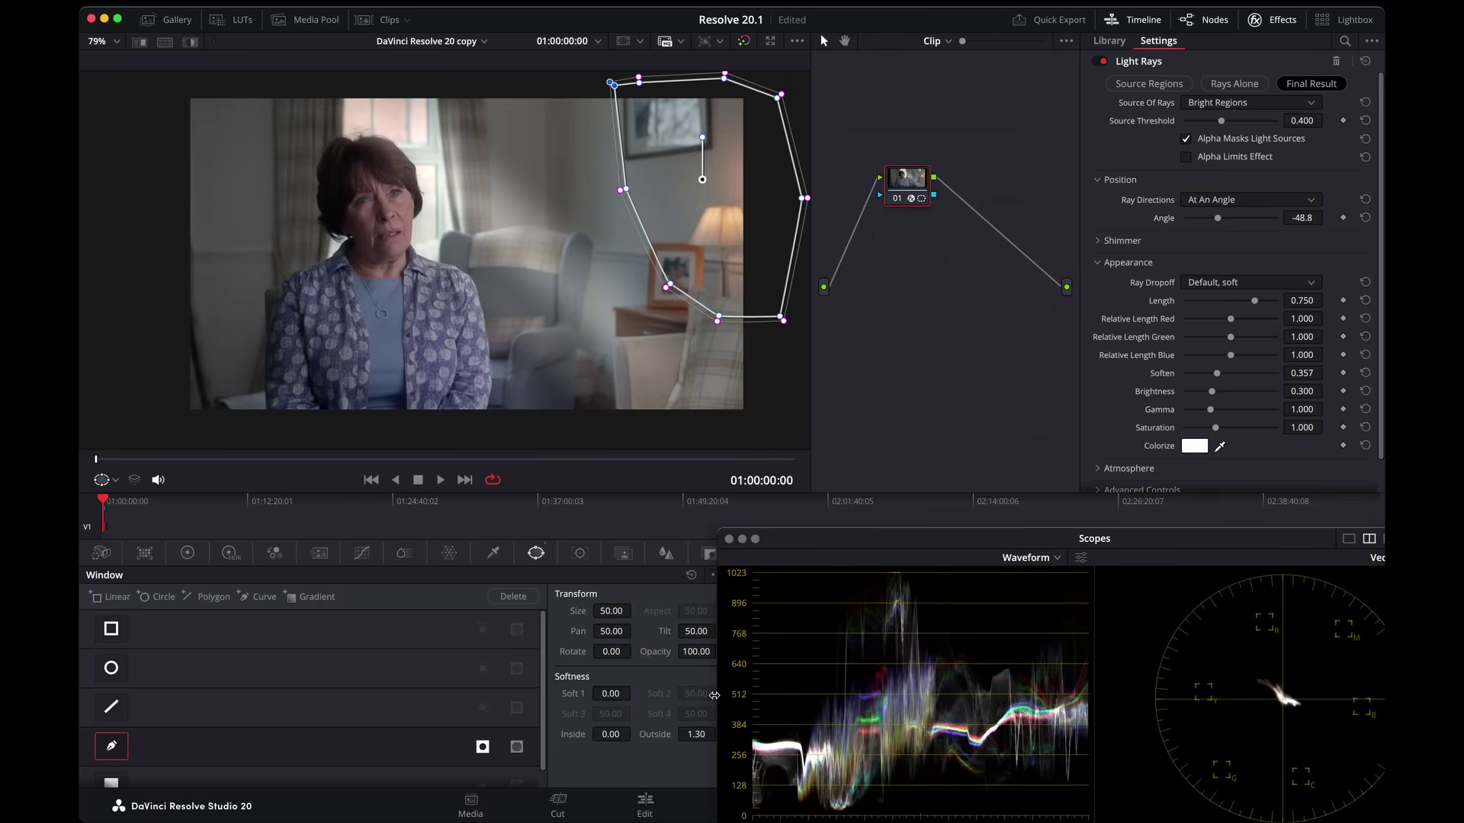
pyautogui.moveTo(837, 540); pyautogui.dragTo(765, 532)
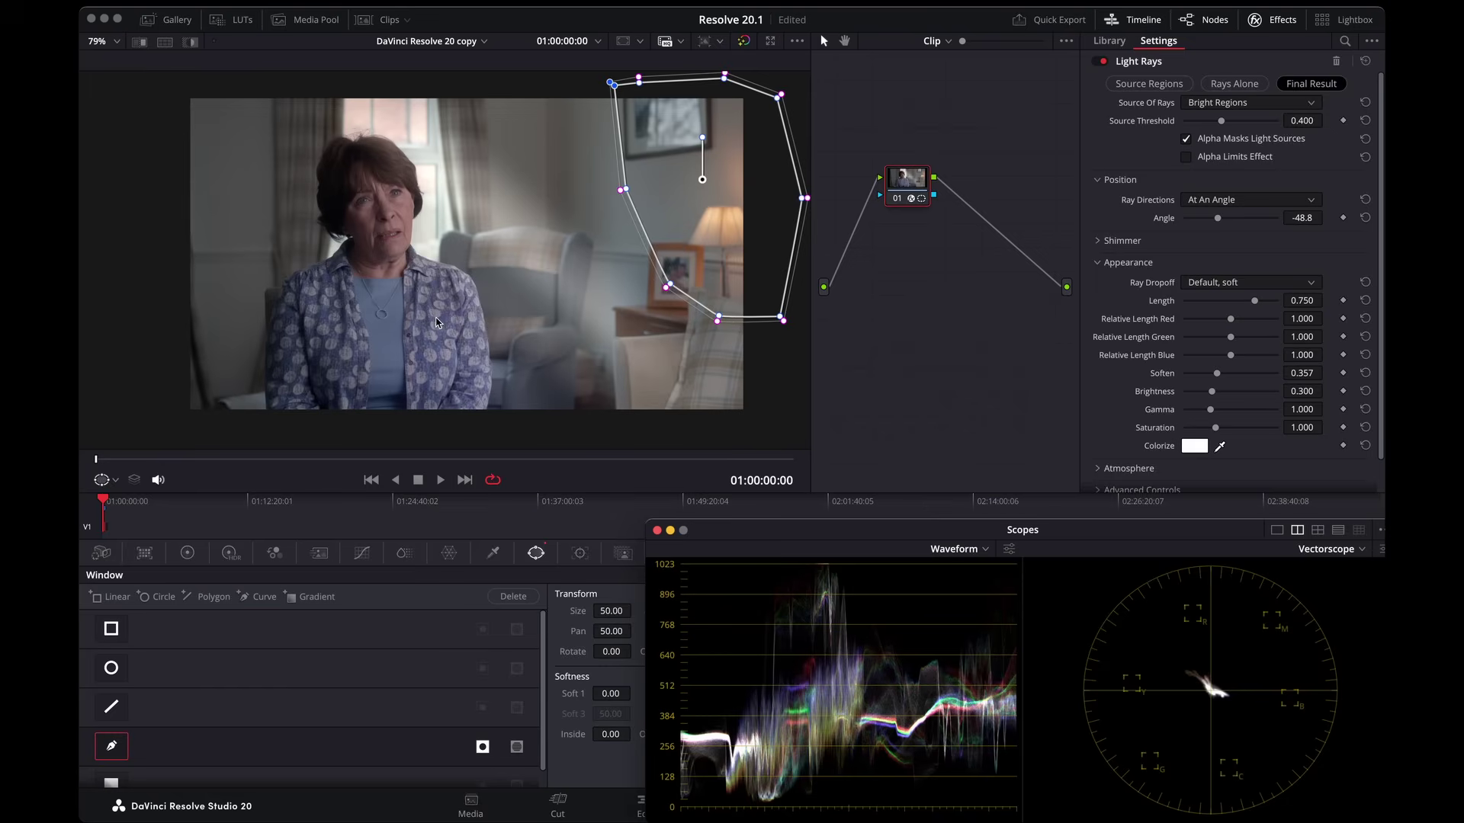
# Hide the mask outline in the viewer.
pyautogui.scroll(2, 436, 322)
pyautogui.click(109, 484)
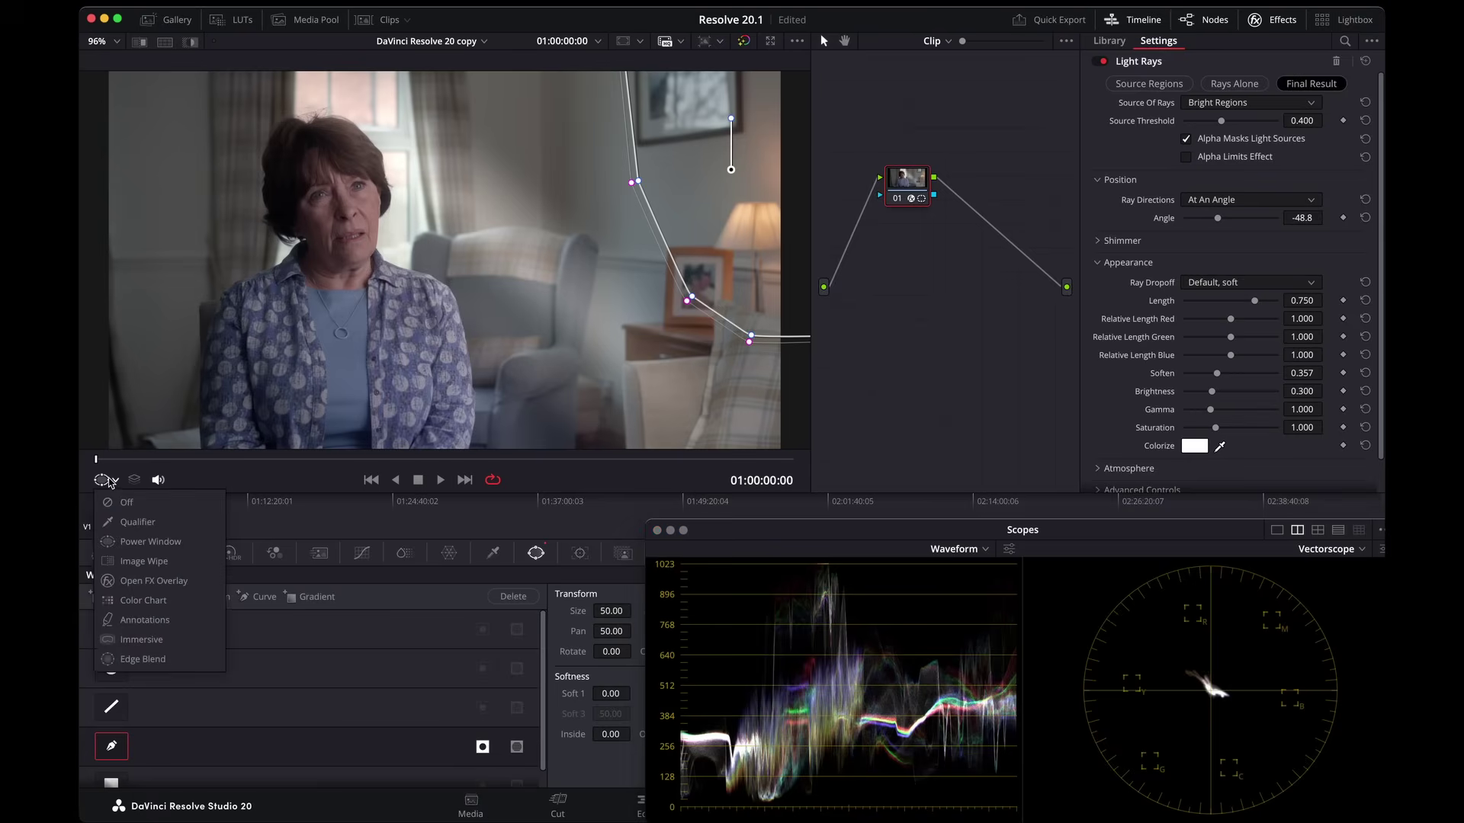
pyautogui.click(116, 507)
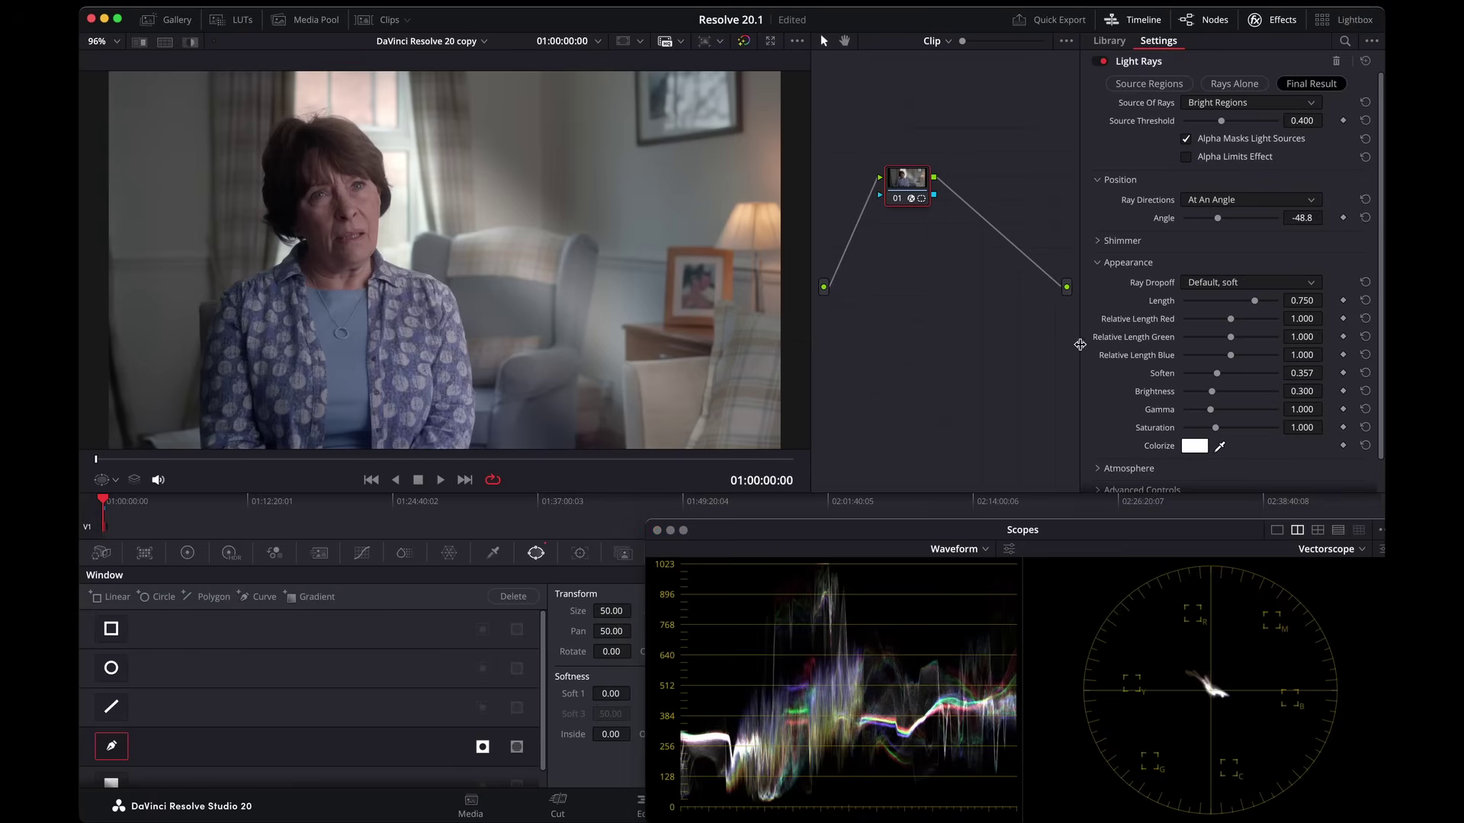
# Turn on Add Atmosphere for Light Rays at strength 0.535, and lower Soften to 0.016.
pyautogui.scroll(-1, 1186, 291)
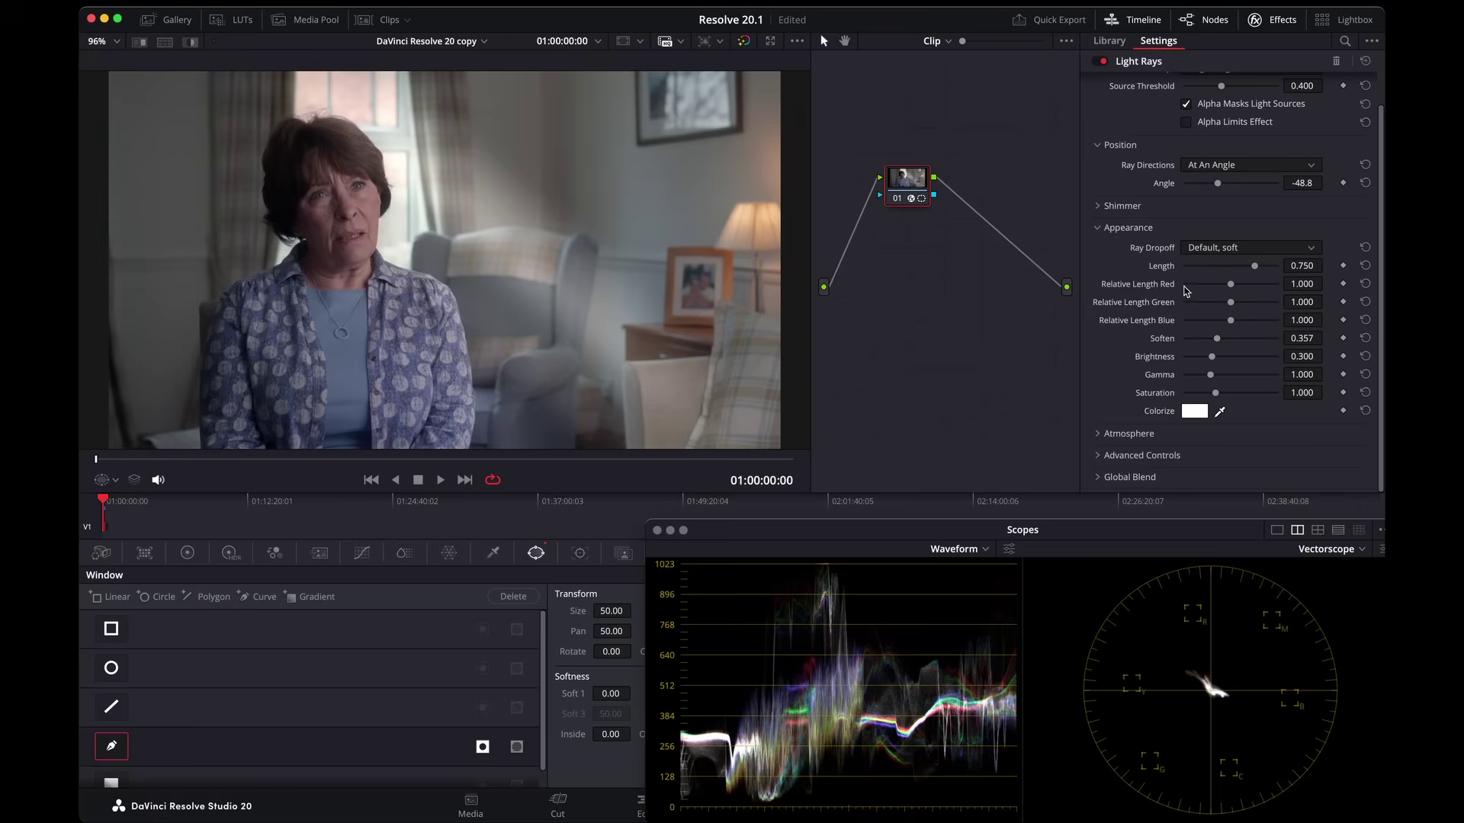
pyautogui.click(1098, 434)
pyautogui.scroll(-4, 1239, 404)
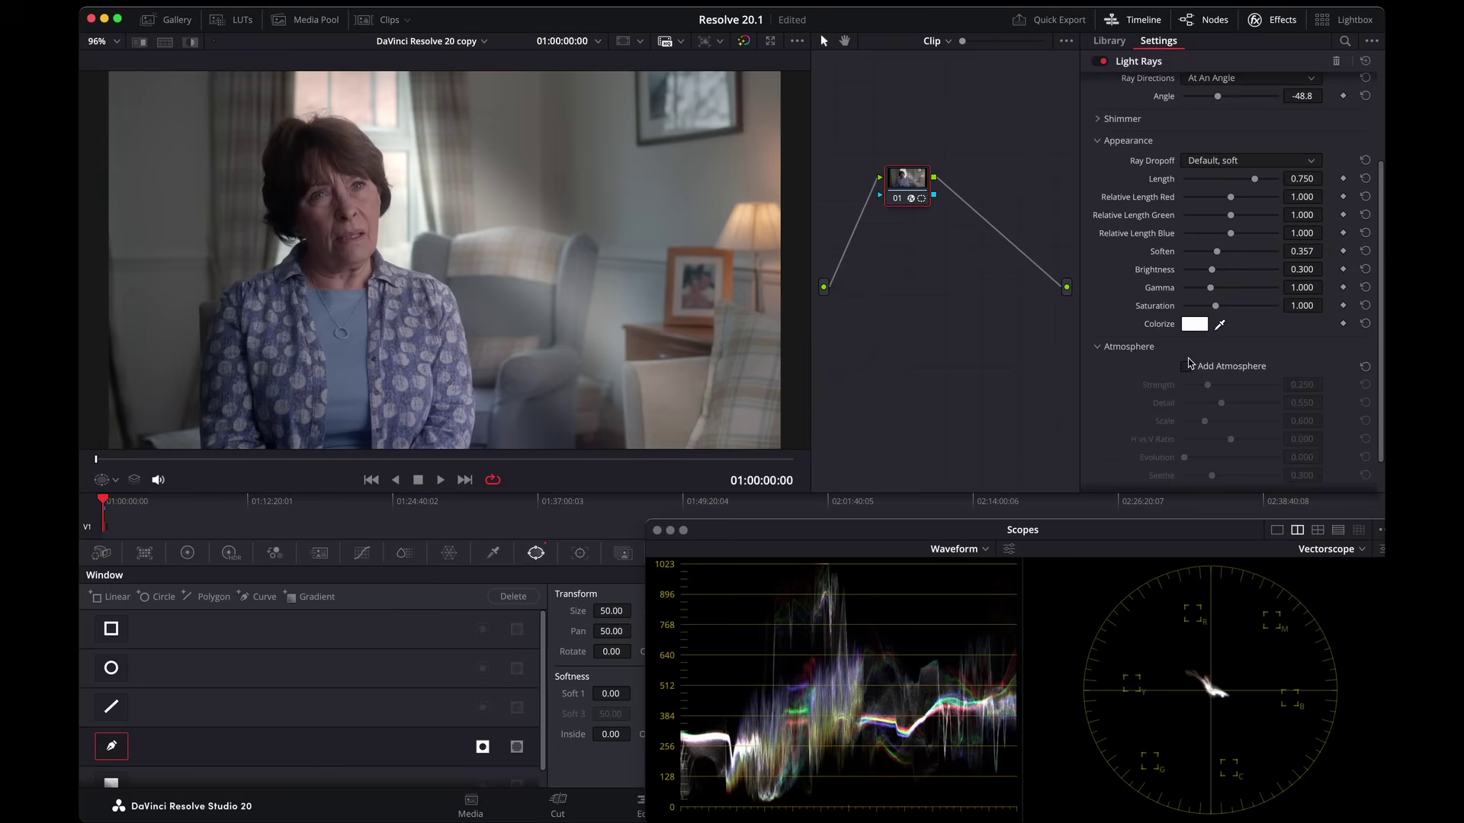
pyautogui.click(1186, 326)
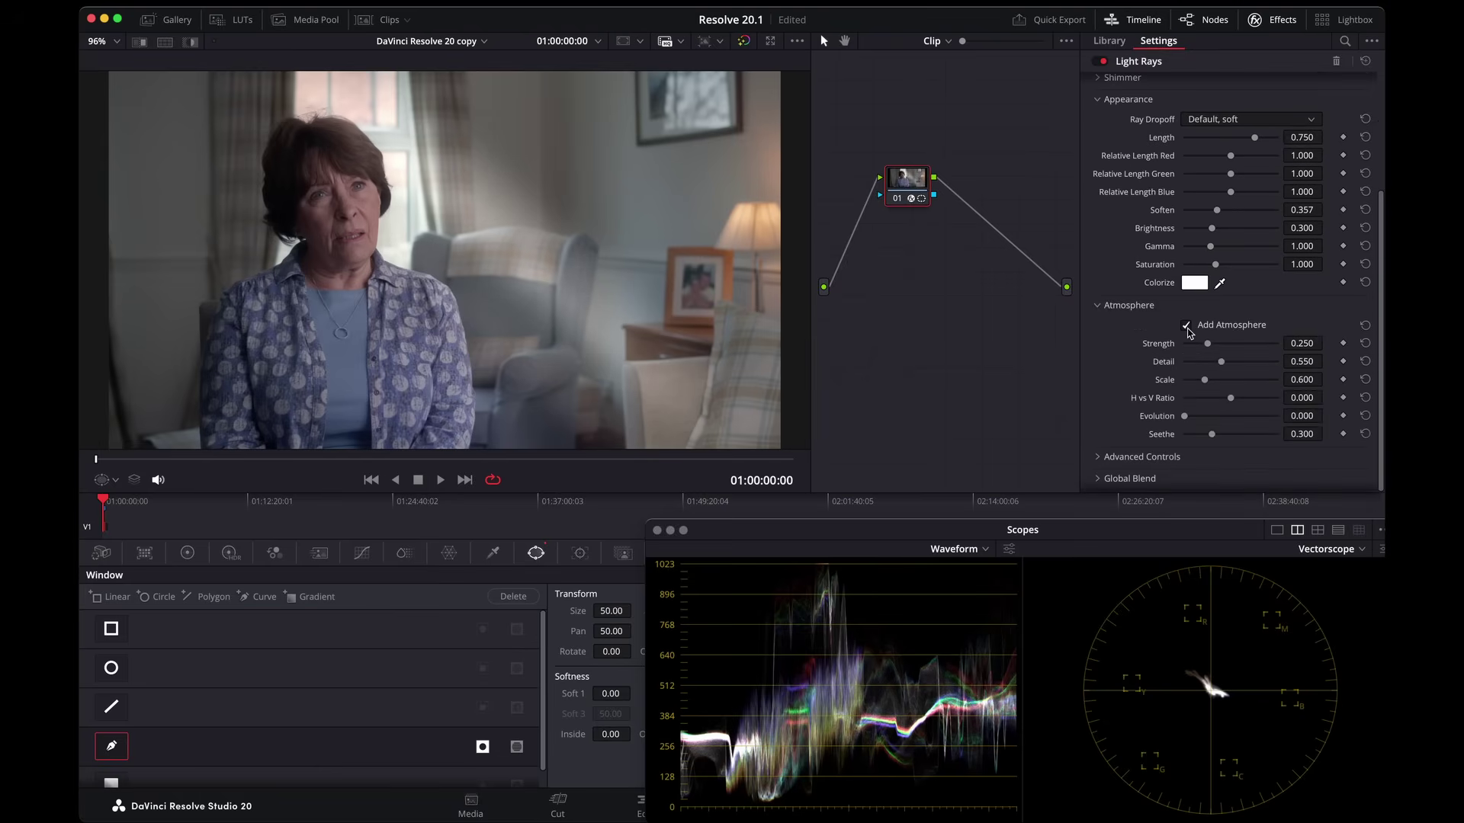
pyautogui.click(381, 459)
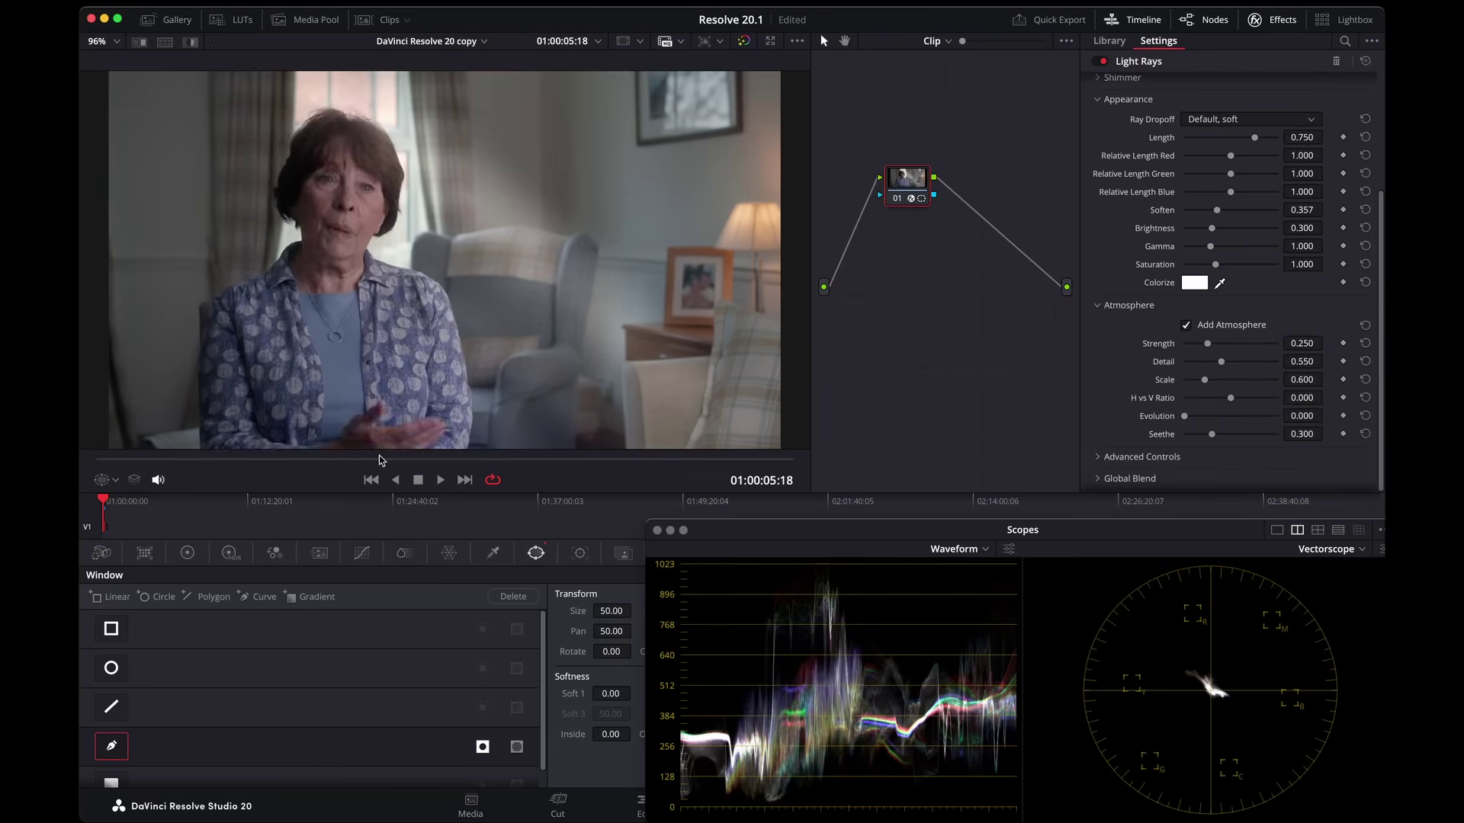
pyautogui.moveTo(381, 459)
pyautogui.mouseDown()
pyautogui.moveTo(340, 458)
pyautogui.moveTo(419, 473)
pyautogui.moveTo(400, 473)
pyautogui.mouseUp()
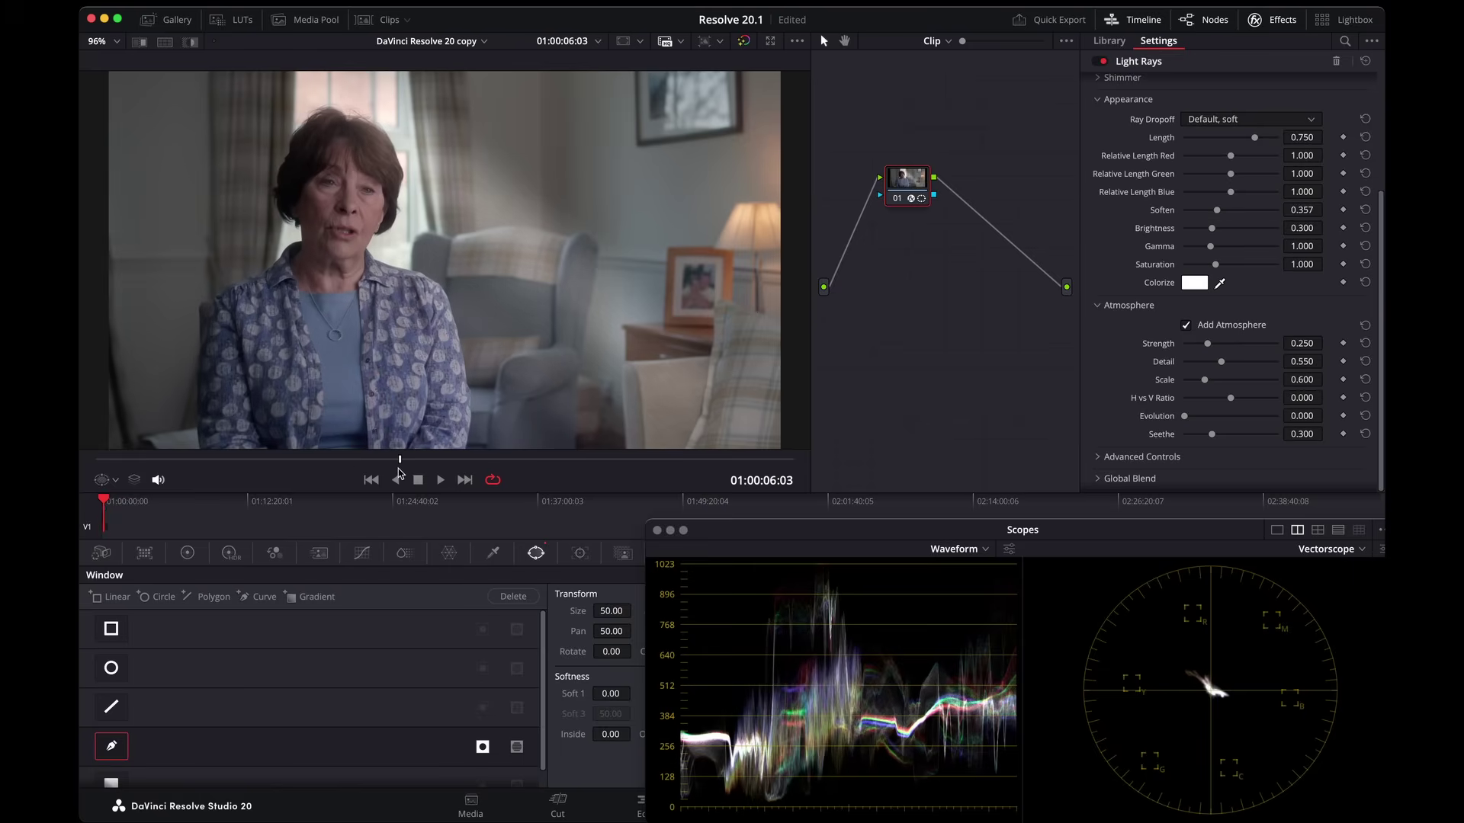
pyautogui.moveTo(1207, 343); pyautogui.dragTo(1234, 344)
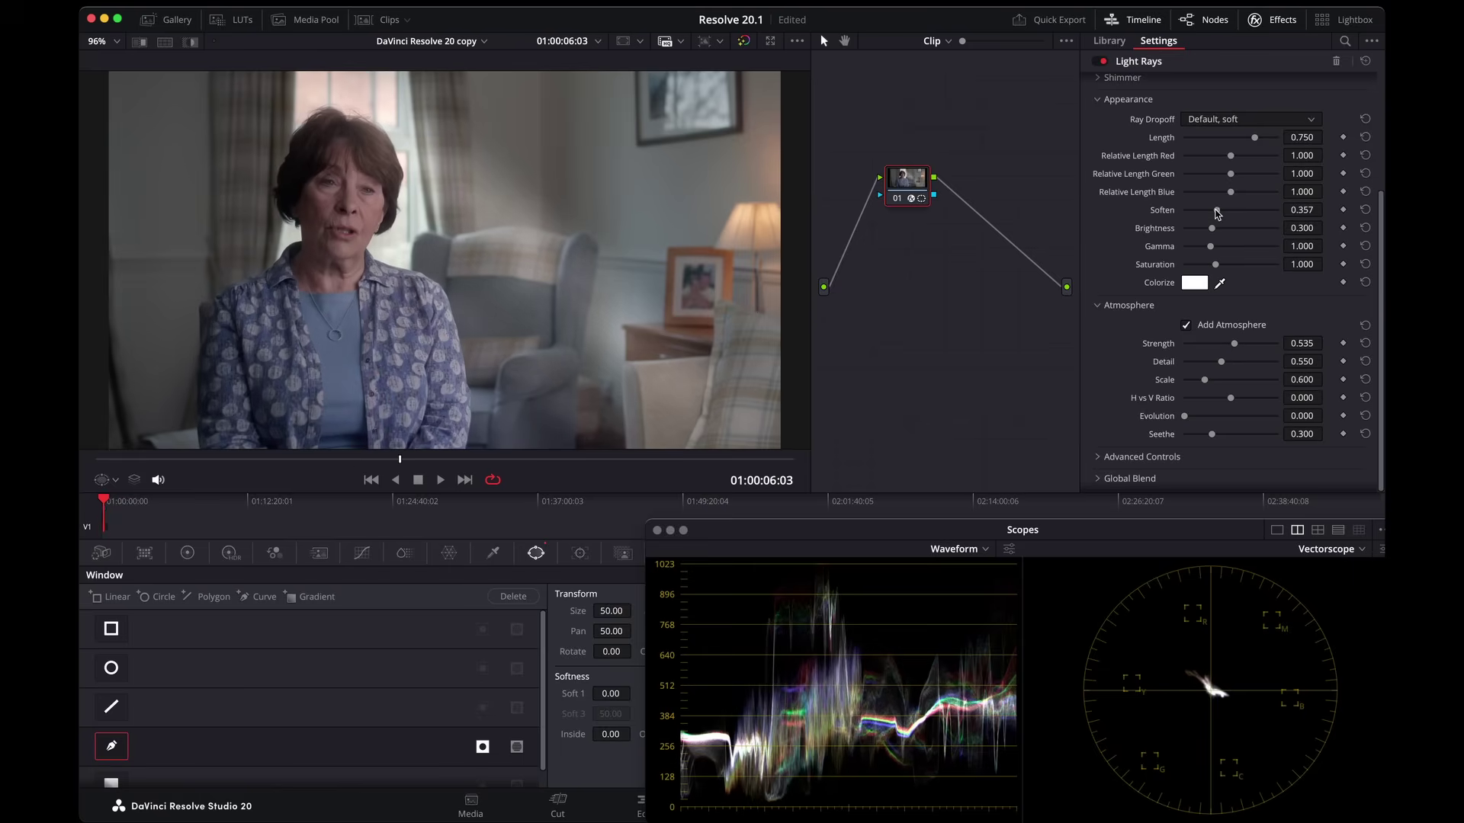
pyautogui.moveTo(1216, 210); pyautogui.dragTo(1185, 211)
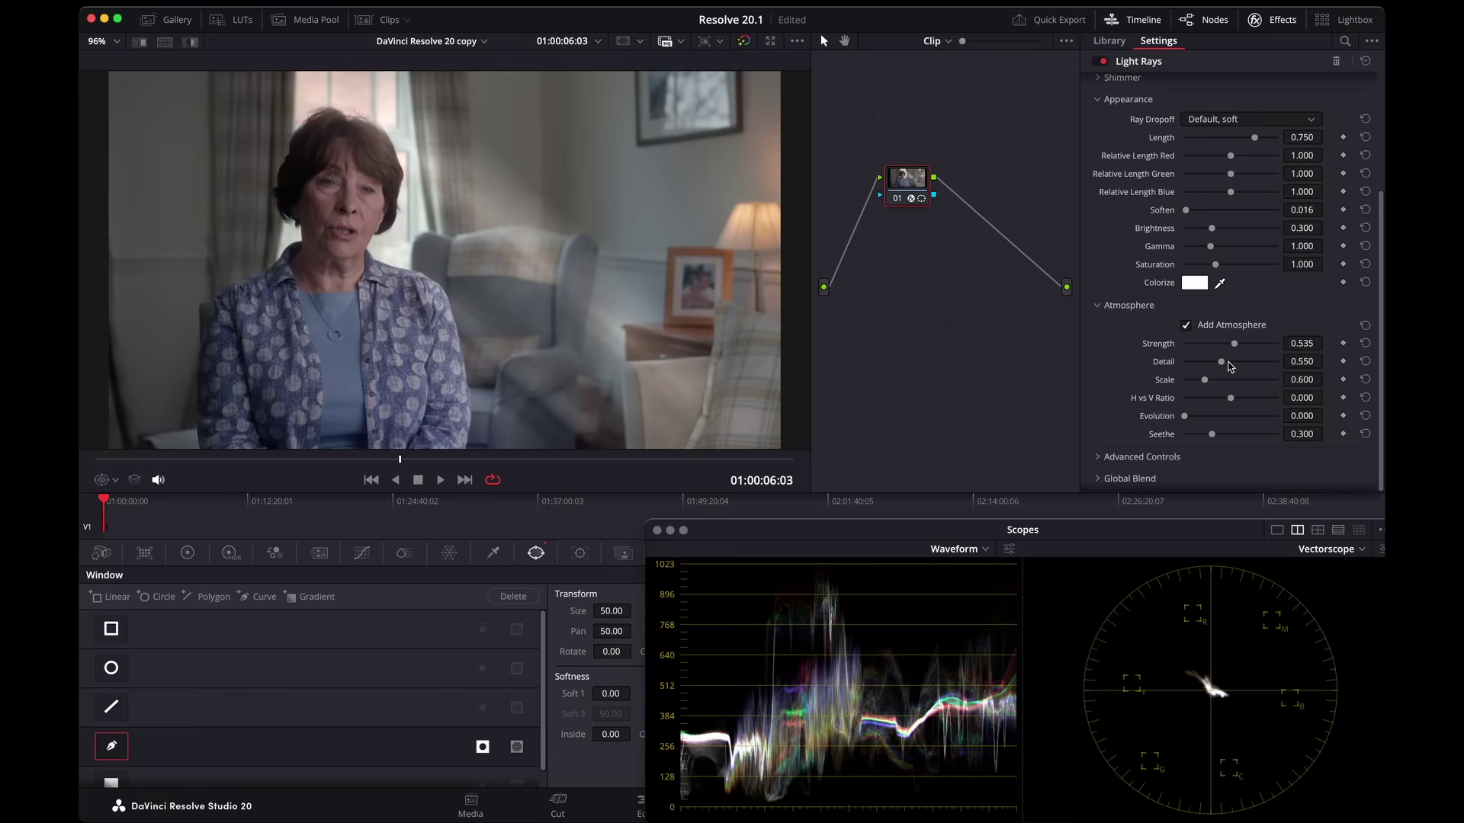
pyautogui.moveTo(1221, 362)
pyautogui.mouseDown()
pyautogui.moveTo(1235, 362)
pyautogui.moveTo(1210, 382)
pyautogui.mouseUp()
# Set atmosphere Evolution to 0.124 and preview playback, stopping at 01:00:02:15.
pyautogui.moveTo(387, 468); pyautogui.dragTo(326, 459)
pyautogui.press('space')
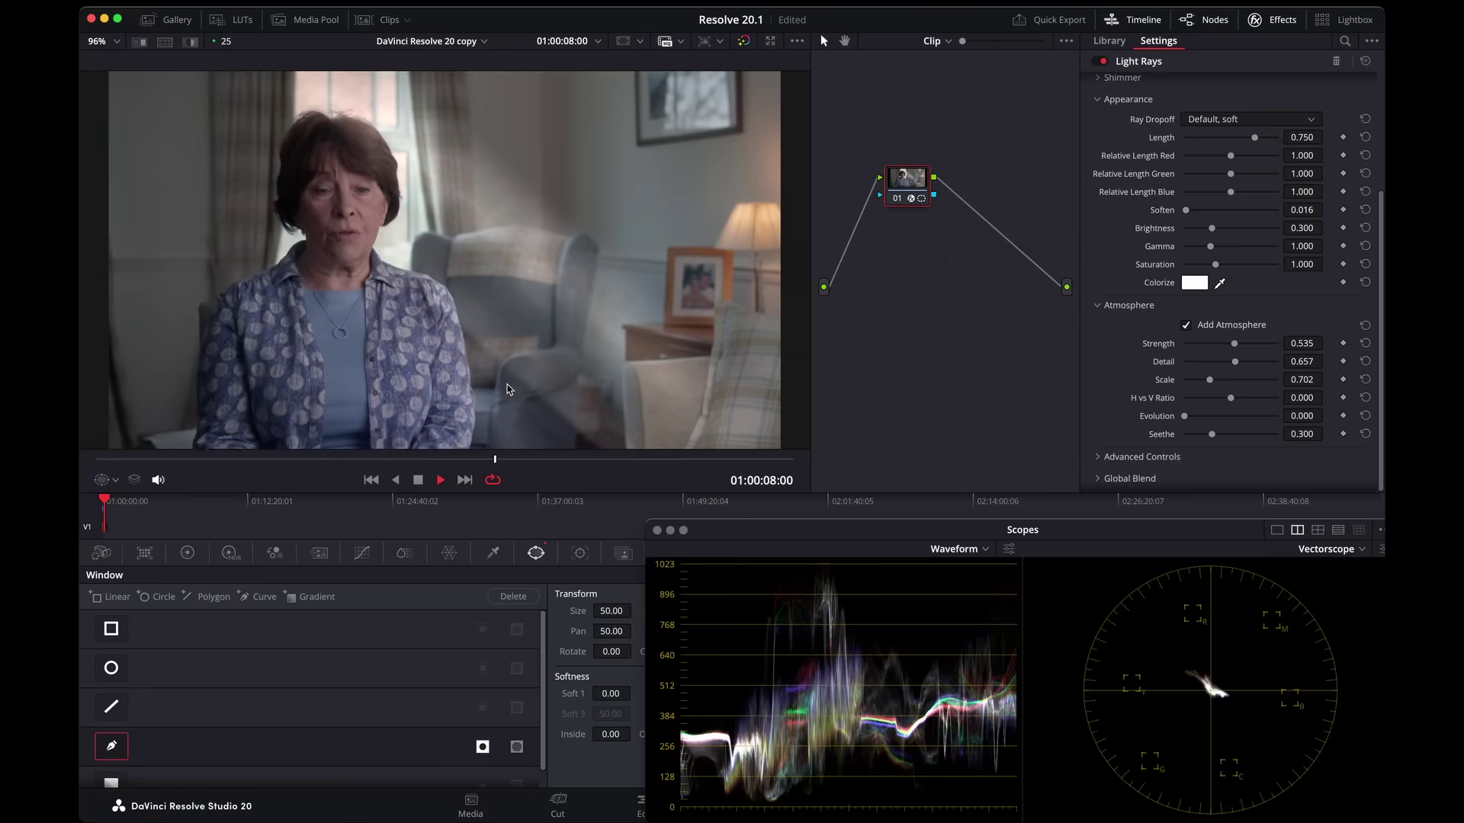
pyautogui.press('space')
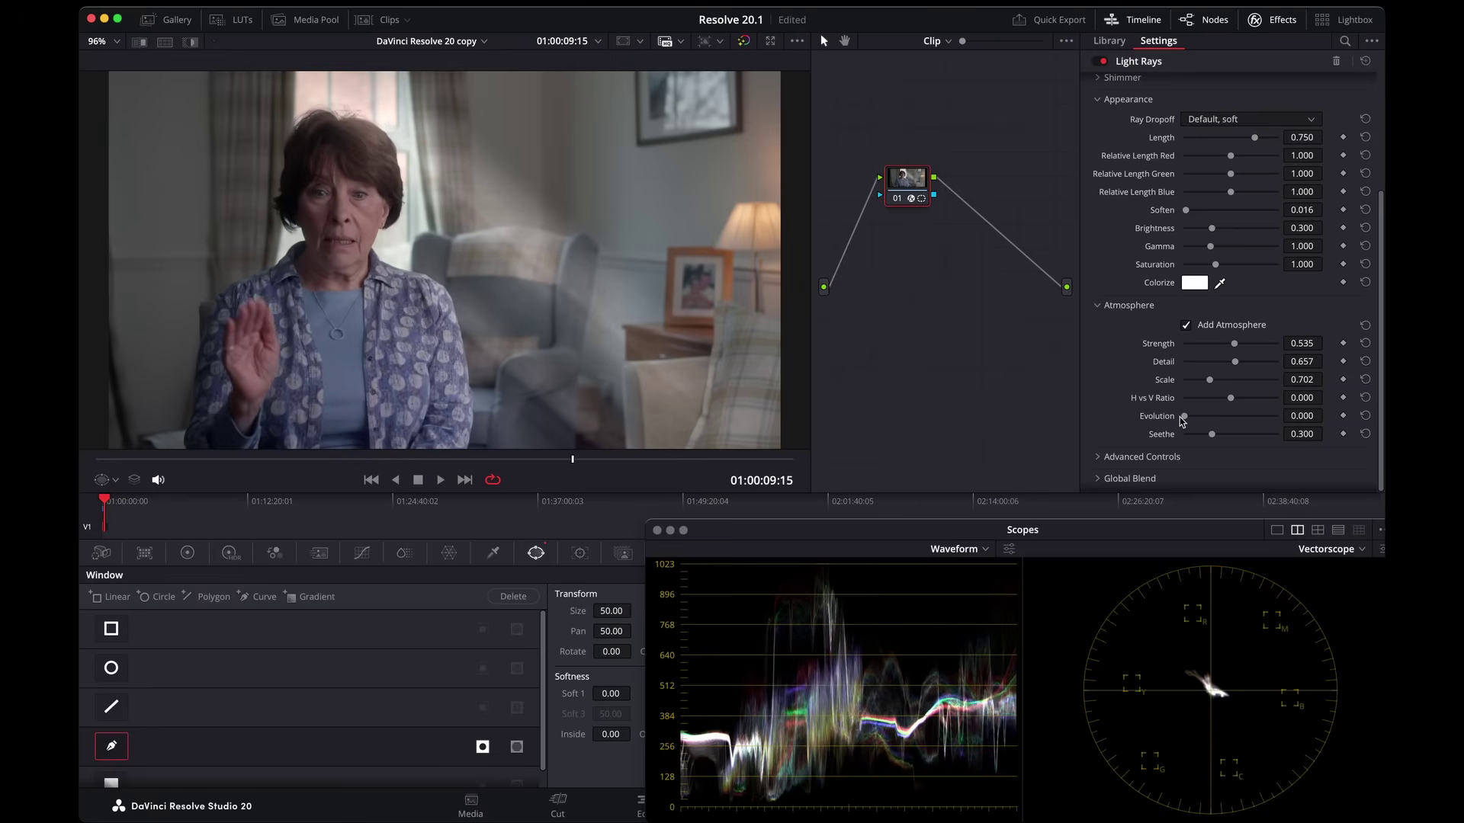
pyautogui.moveTo(1186, 418); pyautogui.dragTo(1195, 417)
pyautogui.press('Home')
pyautogui.press('space')
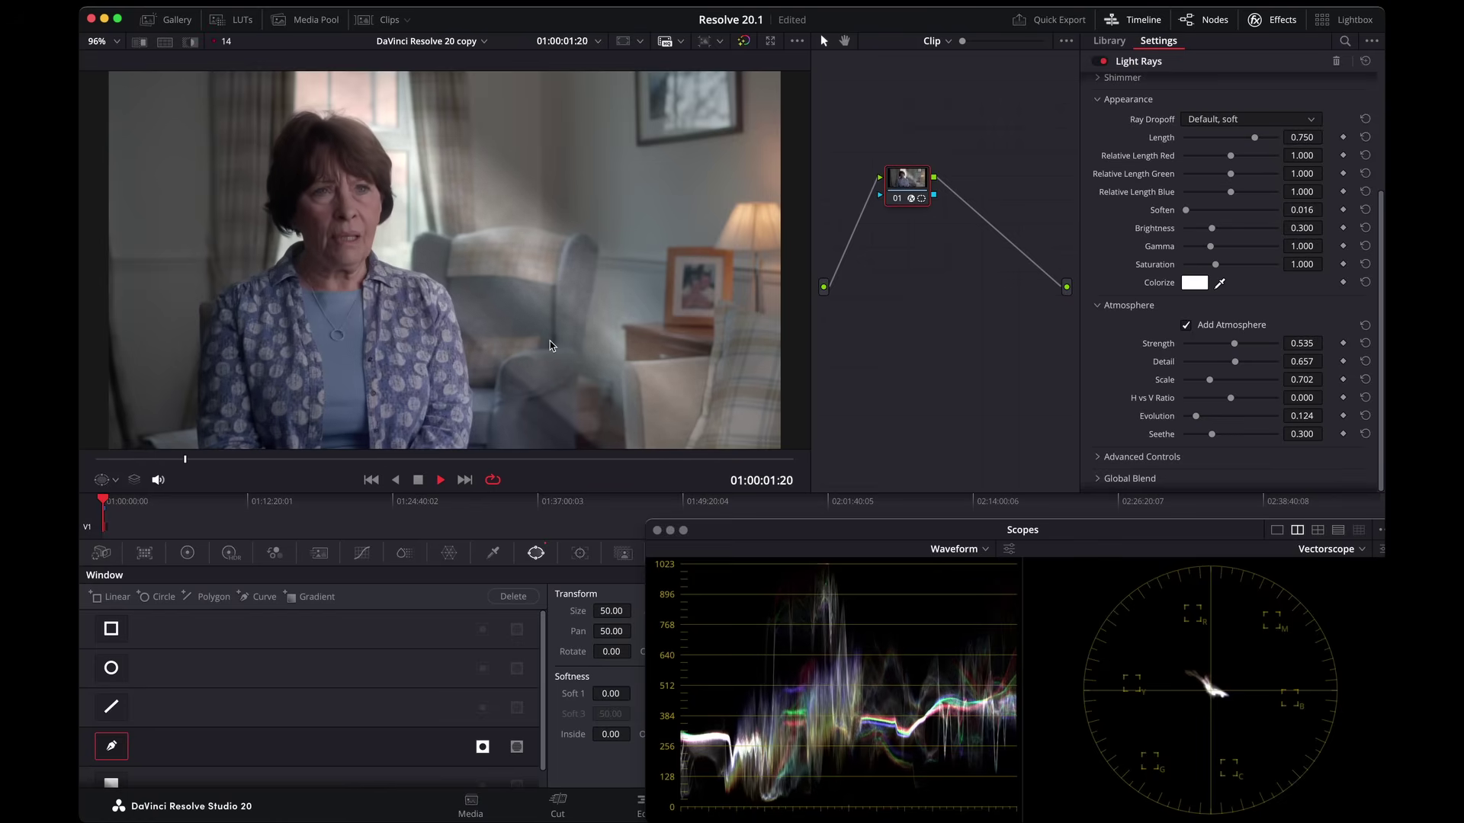
pyautogui.press('space')
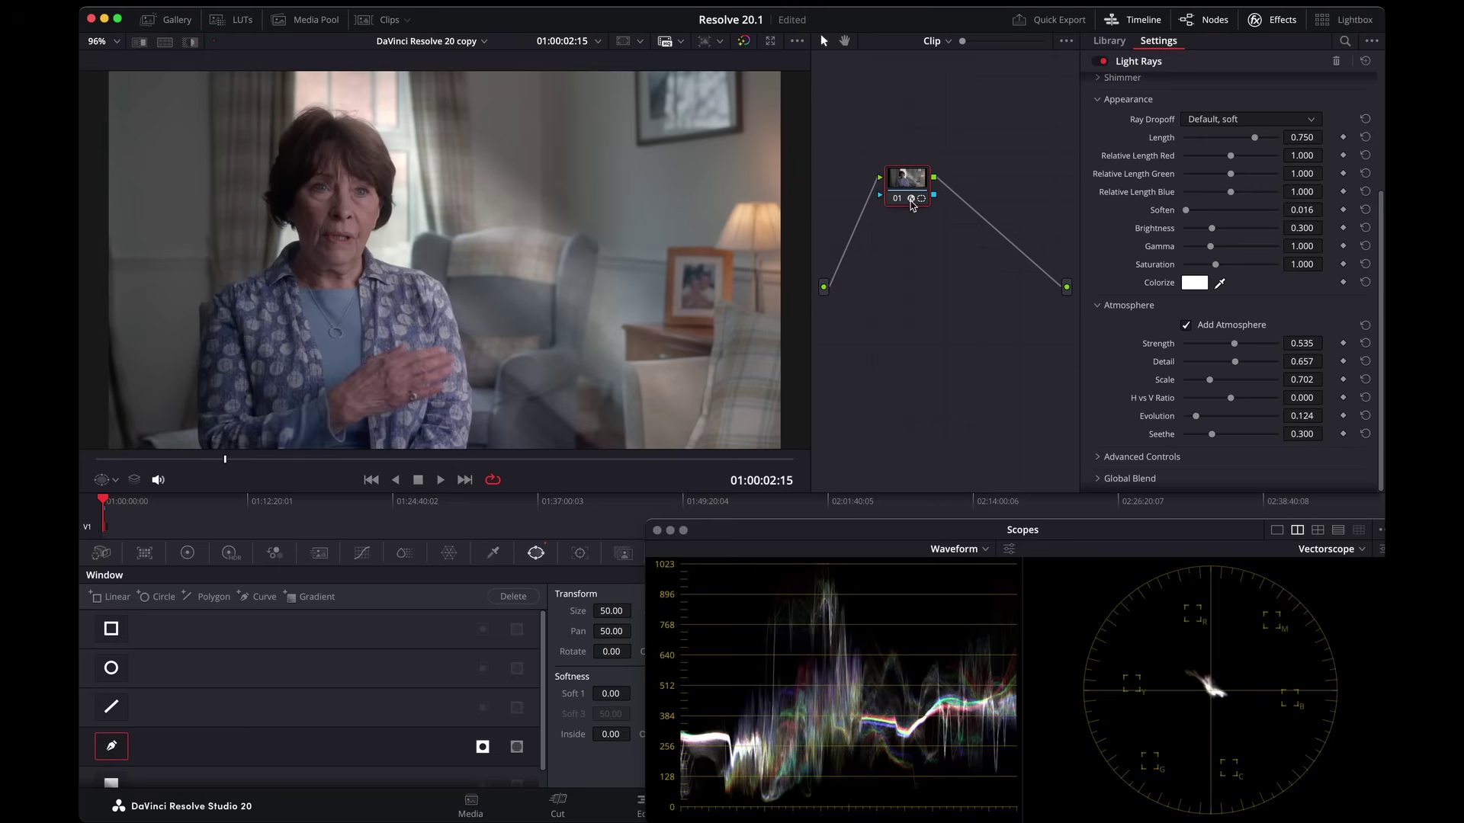
# Reset node 01 to remove Light Rays and apply Glow to it.
pyautogui.rightClick(917, 186)
pyautogui.click(956, 200)
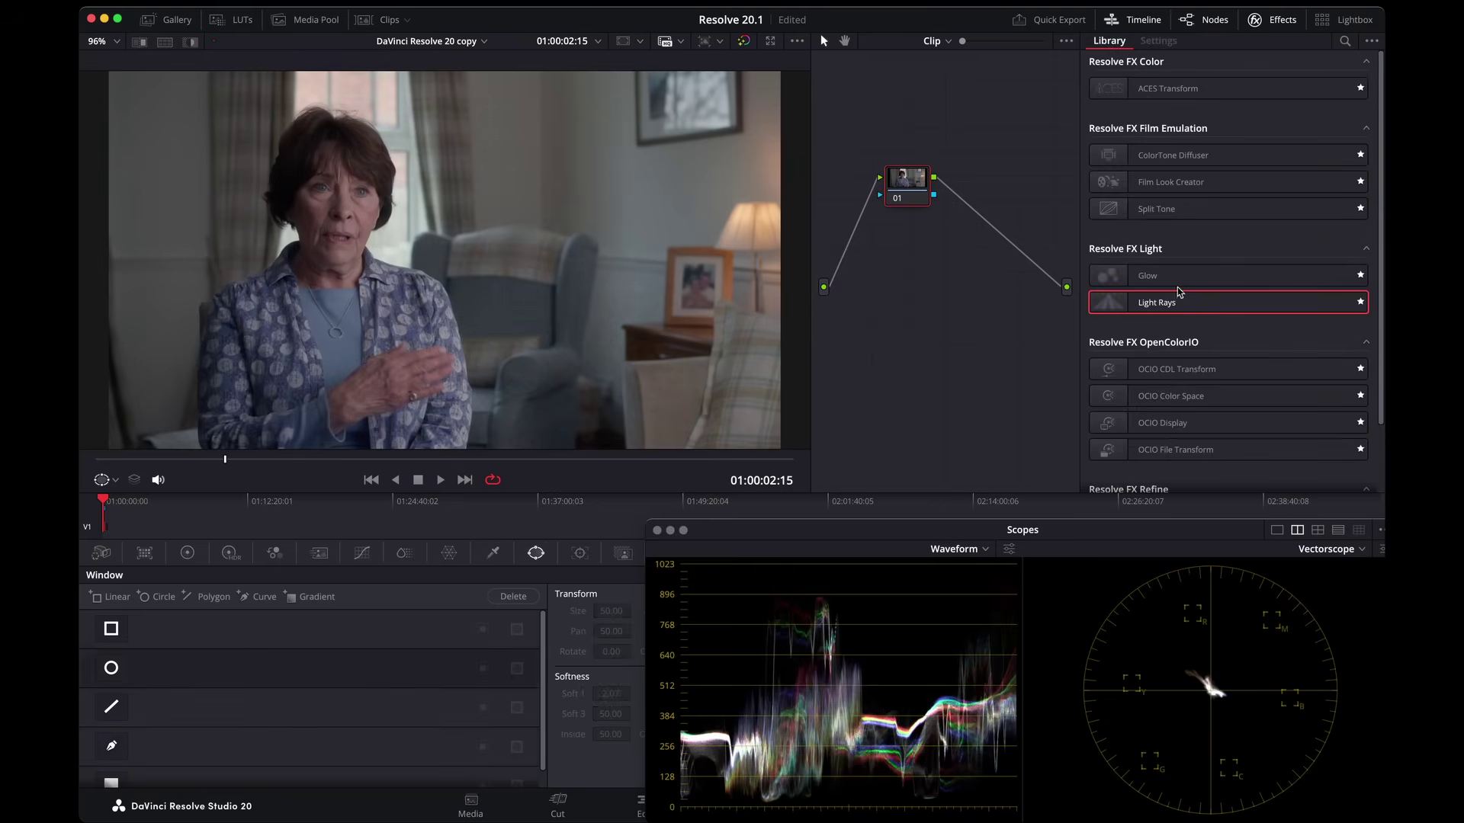
pyautogui.moveTo(1172, 280); pyautogui.dragTo(918, 187)
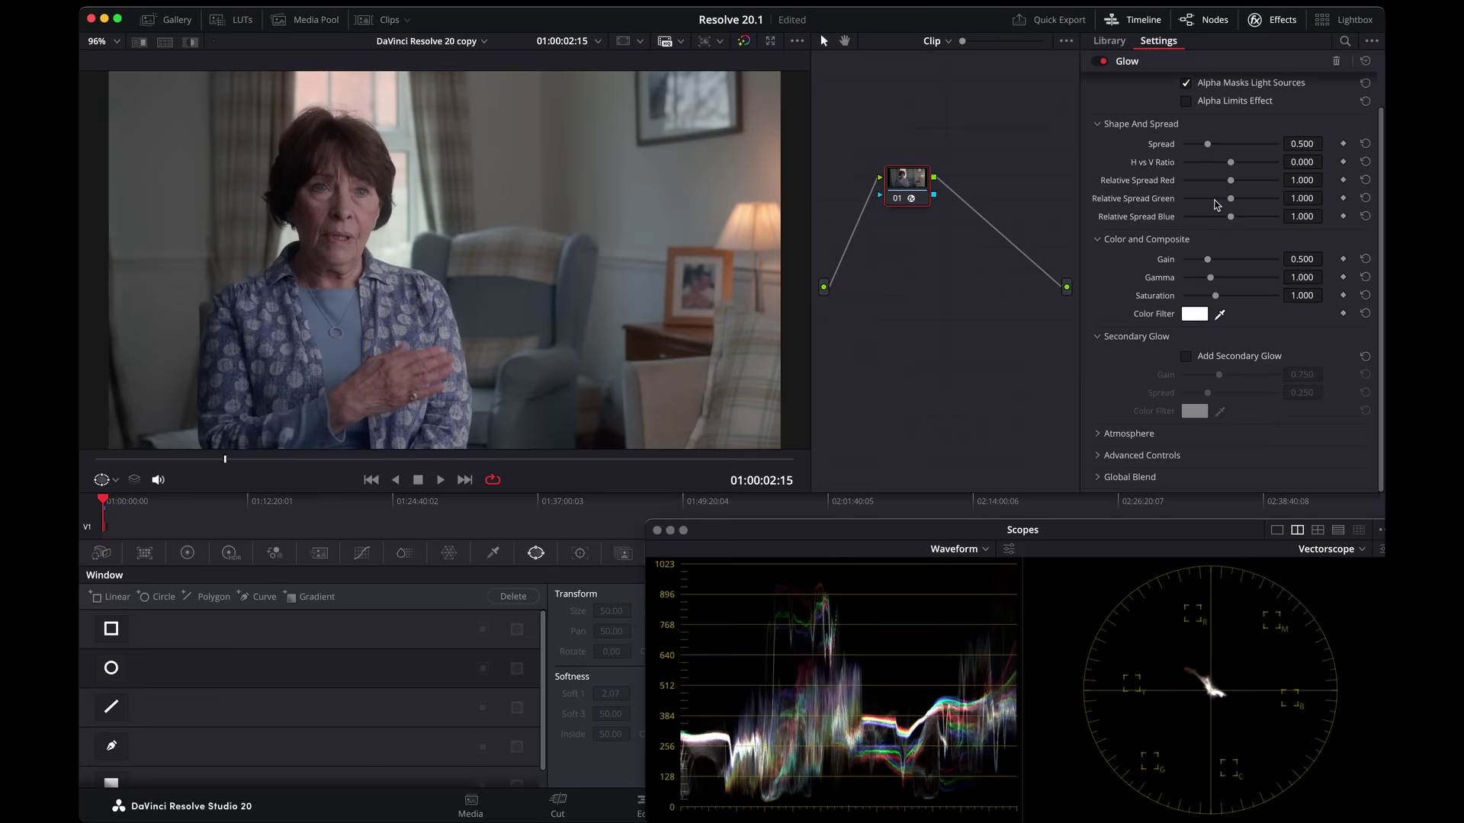
# Enable Secondary Glow with gain 0.868 and turn on Add Atmosphere.
pyautogui.click(1191, 360)
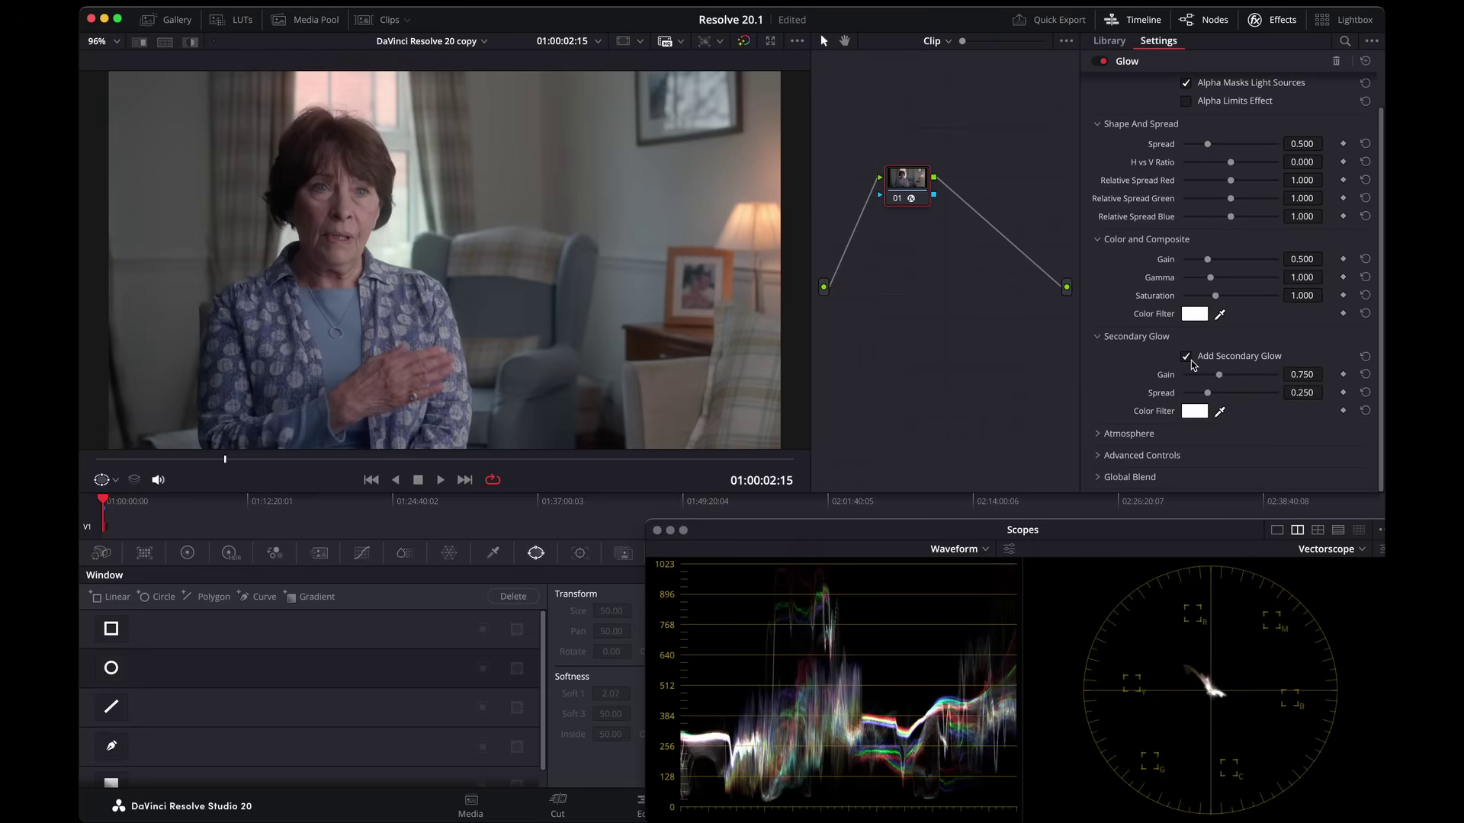
pyautogui.moveTo(1220, 375); pyautogui.dragTo(1224, 375)
pyautogui.click(1099, 434)
pyautogui.scroll(-3, 1172, 379)
pyautogui.click(1187, 326)
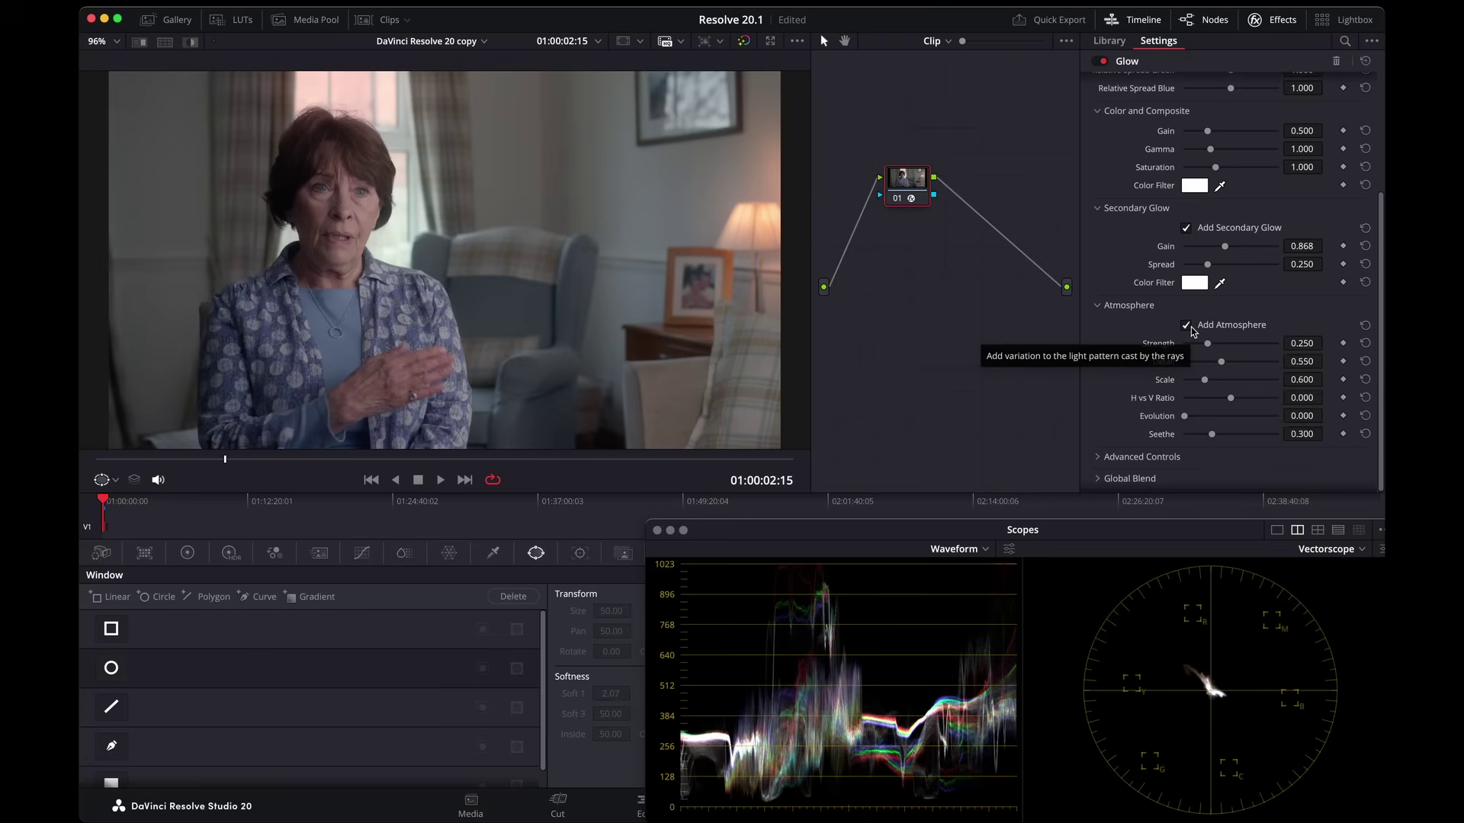
# Reset node 01 to remove the Glow and apply AI Face Refinement.
pyautogui.rightClick(918, 195)
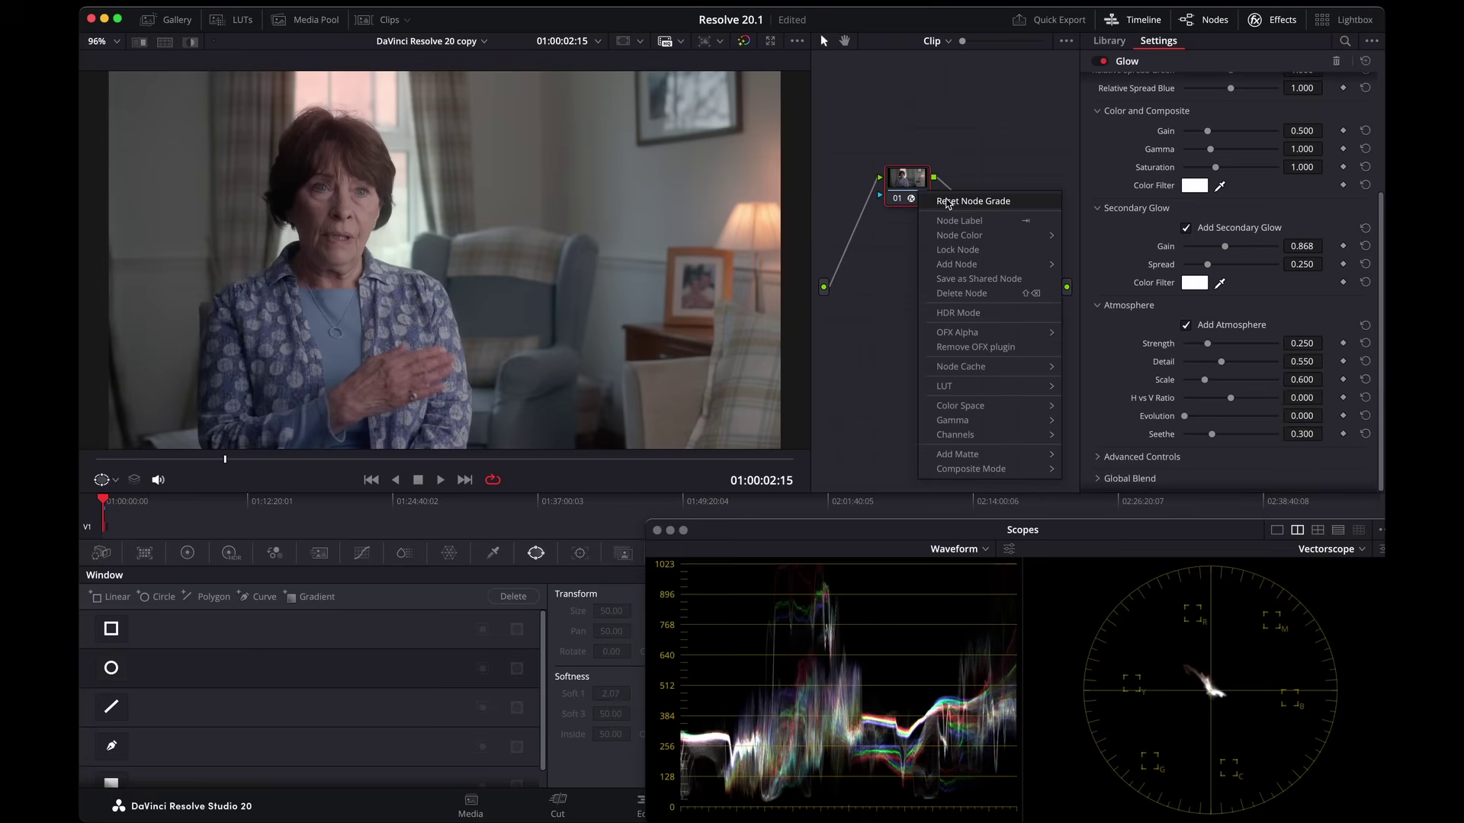
pyautogui.click(947, 202)
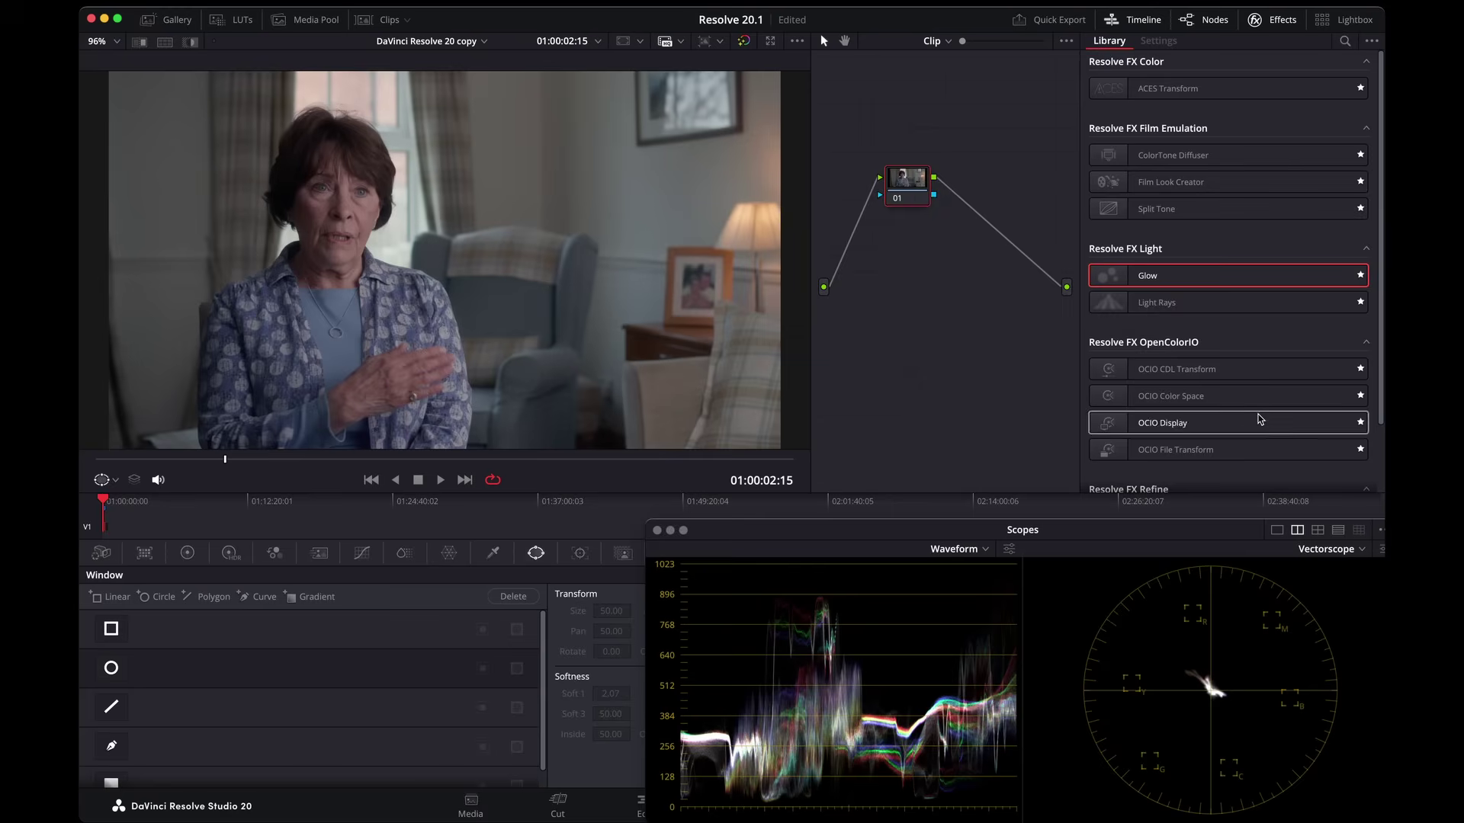
pyautogui.scroll(-2, 1225, 458)
pyautogui.moveTo(1200, 471); pyautogui.dragTo(907, 183)
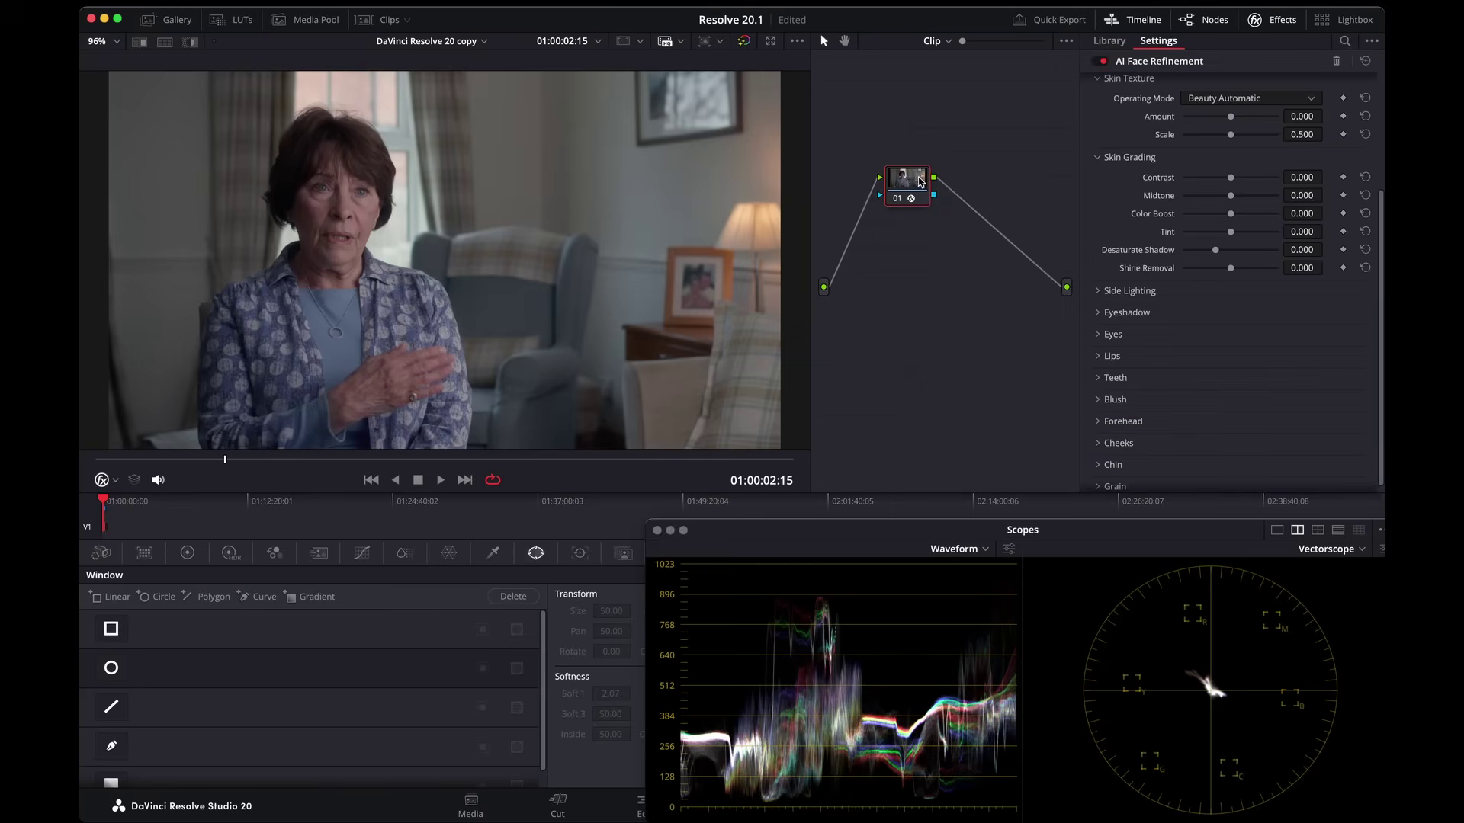
# Detect the woman's face in the frame and track it through the clip.
pyautogui.scroll(4, 1276, 279)
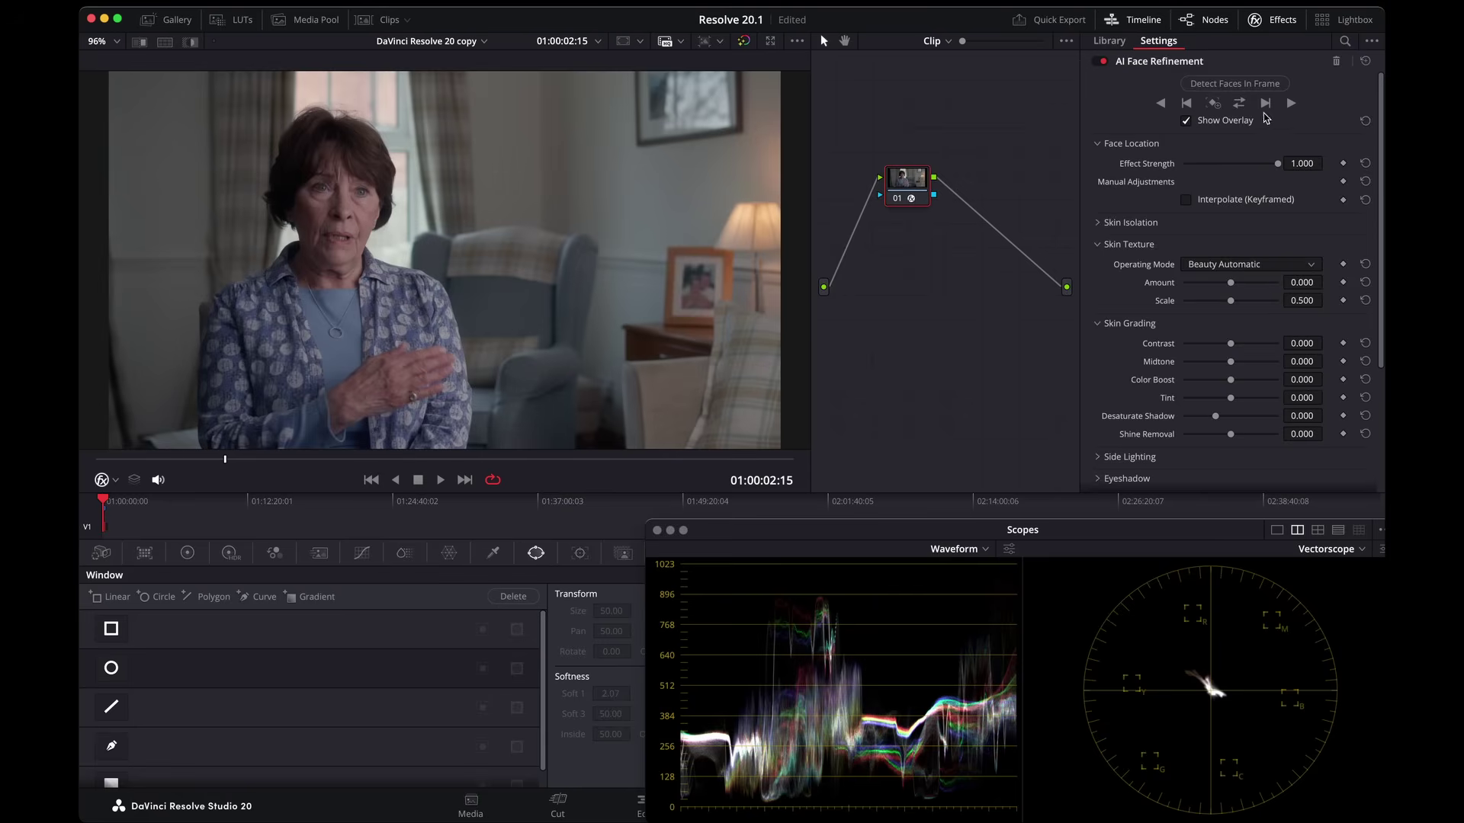
pyautogui.click(1234, 83)
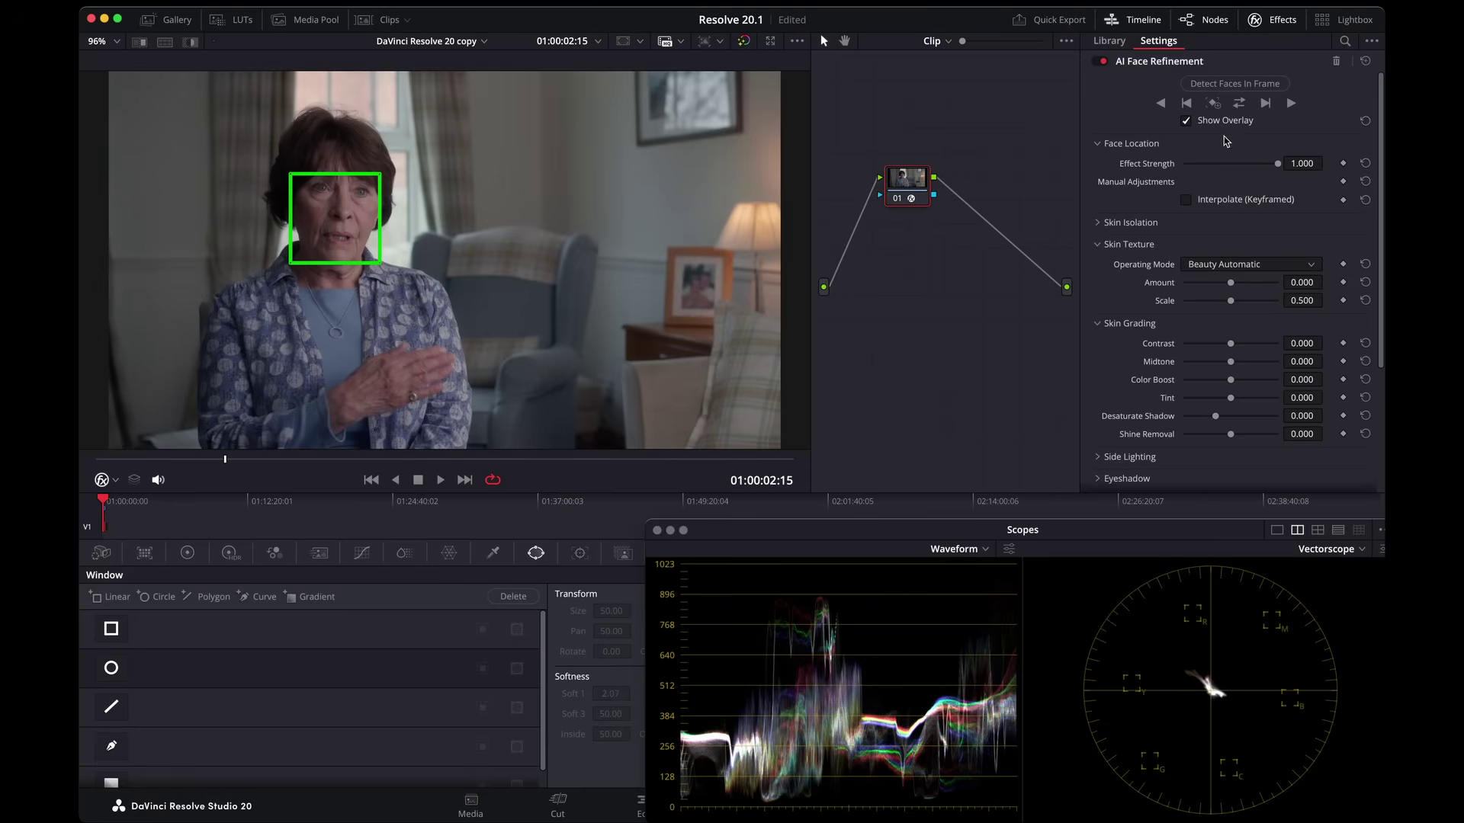
pyautogui.click(1240, 105)
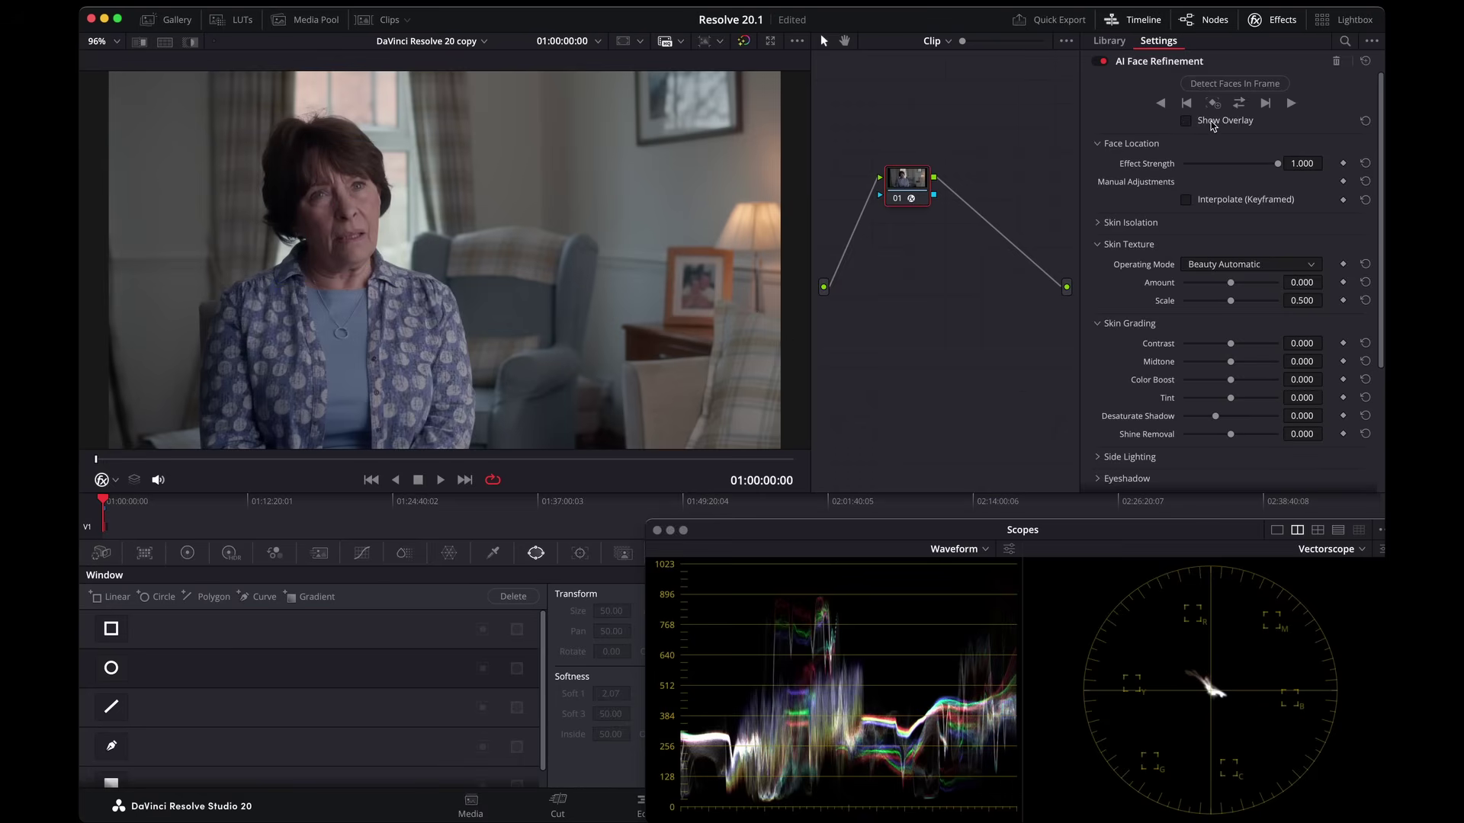
# Set skin texture mode to Smoothing with Smoothing 0.256 and Detail Size 0.248.
pyautogui.click(1239, 271)
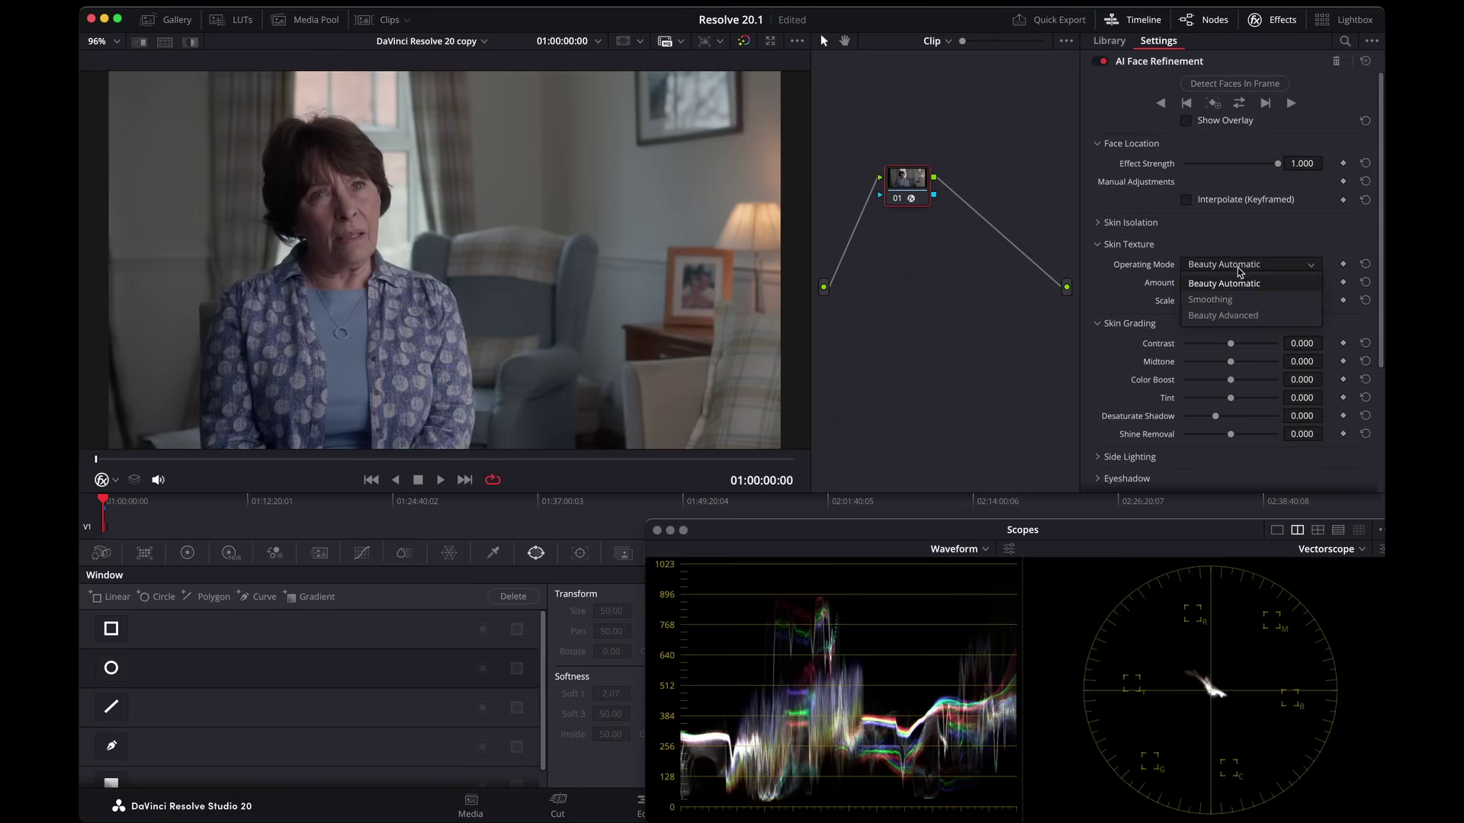
pyautogui.click(1229, 299)
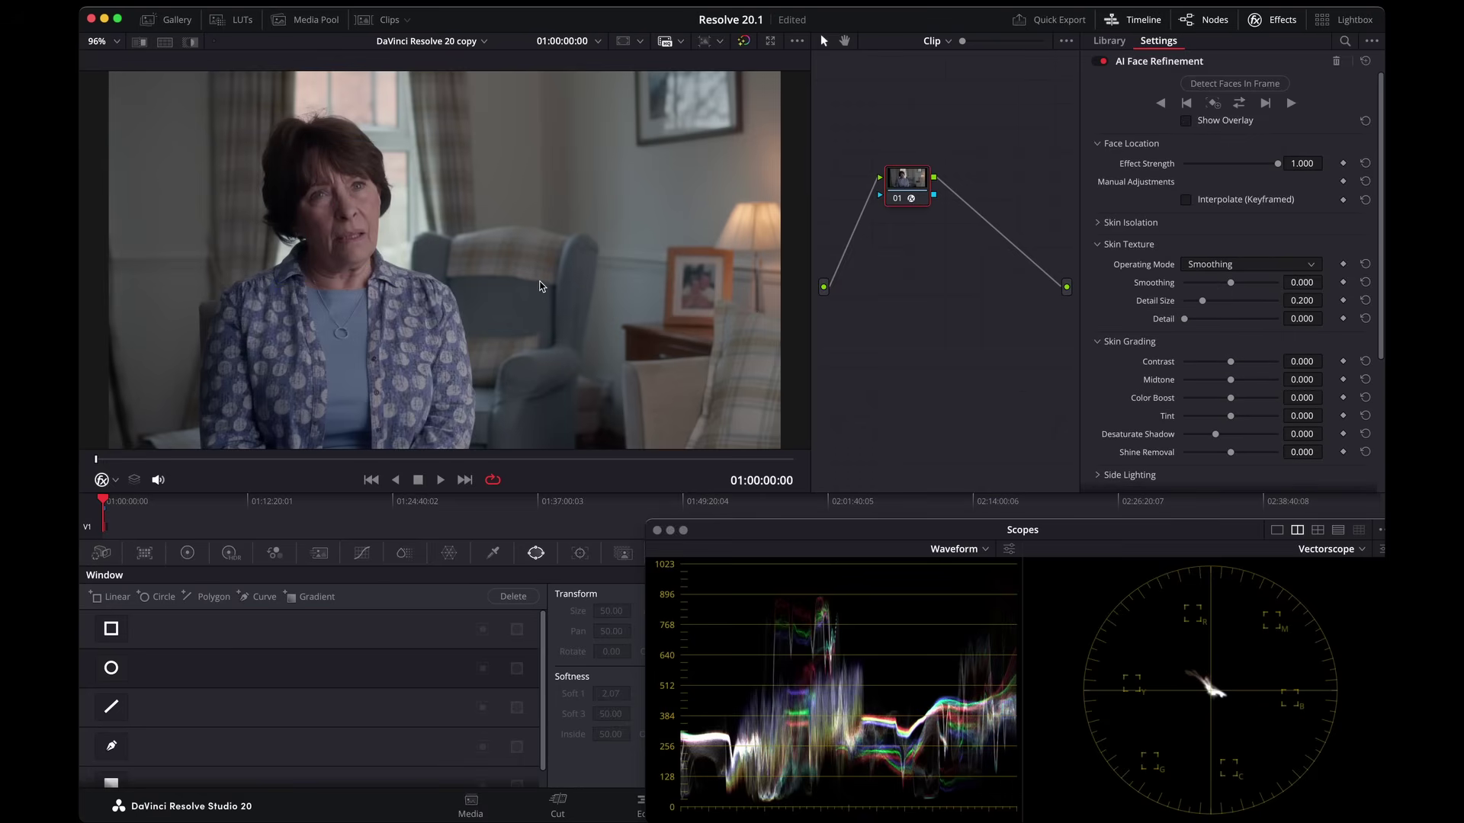
pyautogui.scroll(5, 533, 272)
pyautogui.scroll(4, 539, 271)
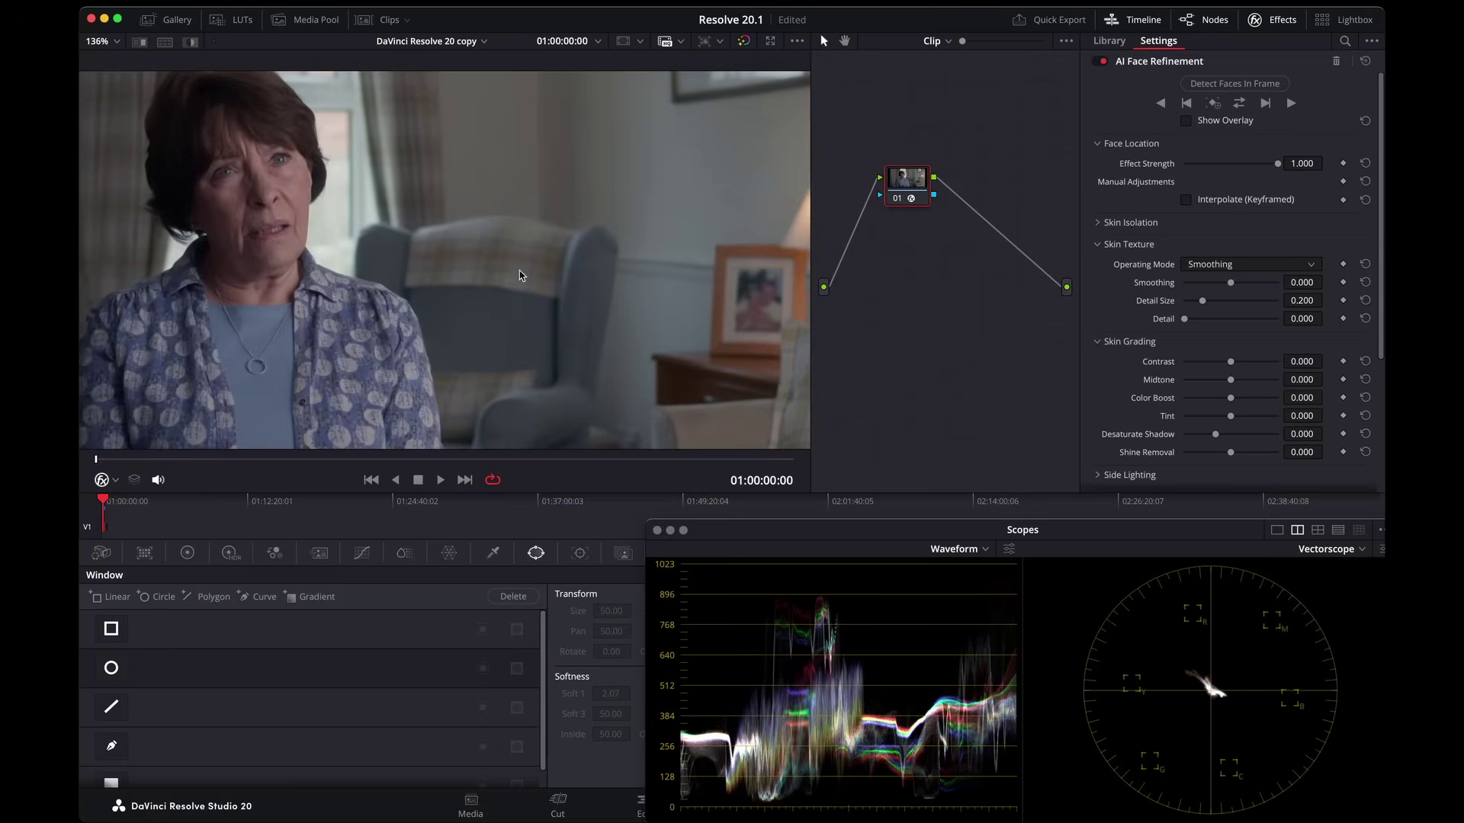
pyautogui.moveTo(598, 317); pyautogui.dragTo(837, 383)
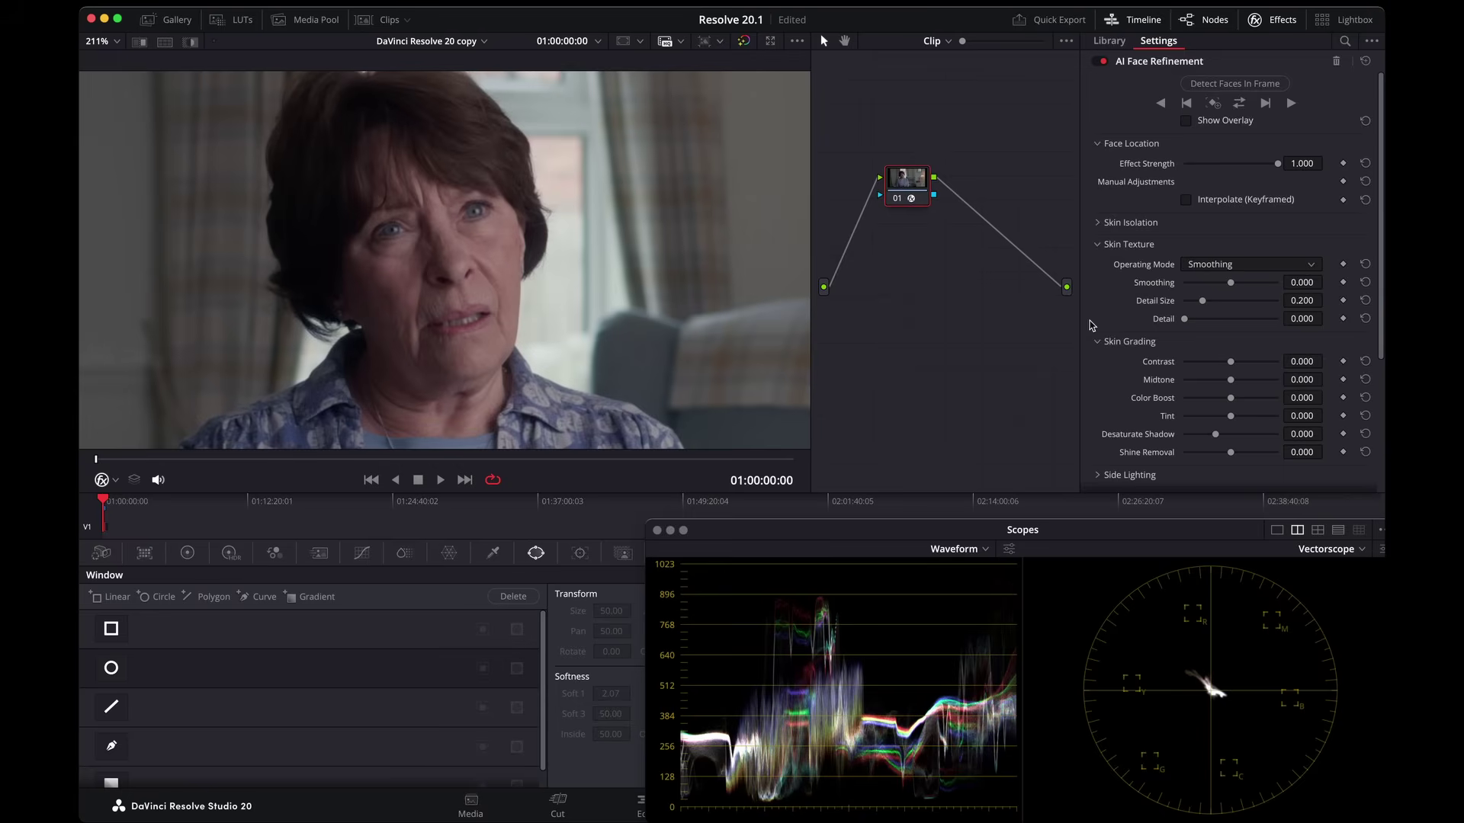
pyautogui.moveTo(1230, 282); pyautogui.dragTo(1243, 290)
pyautogui.scroll(-5, 1150, 309)
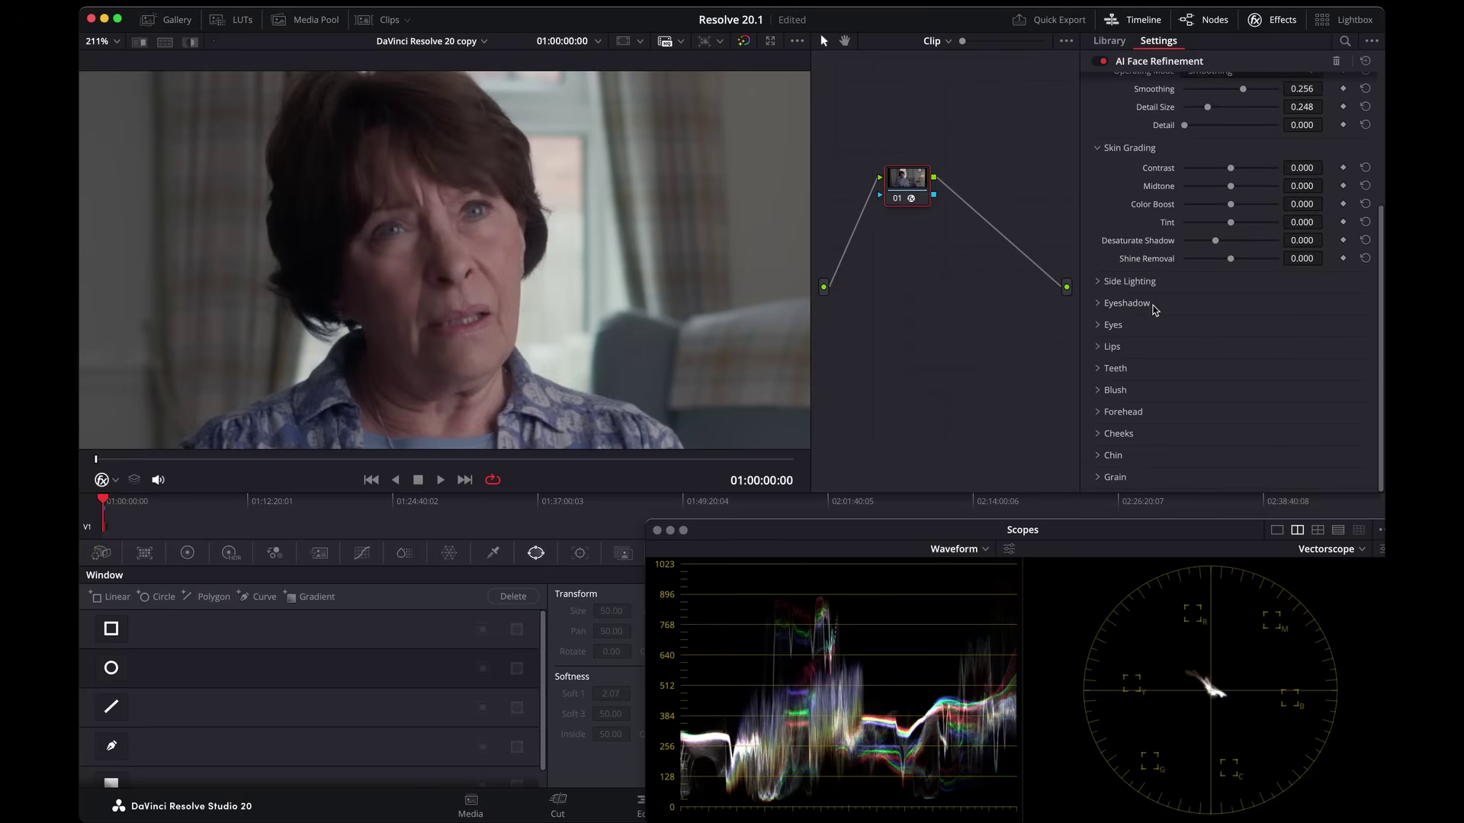
pyautogui.click(1105, 479)
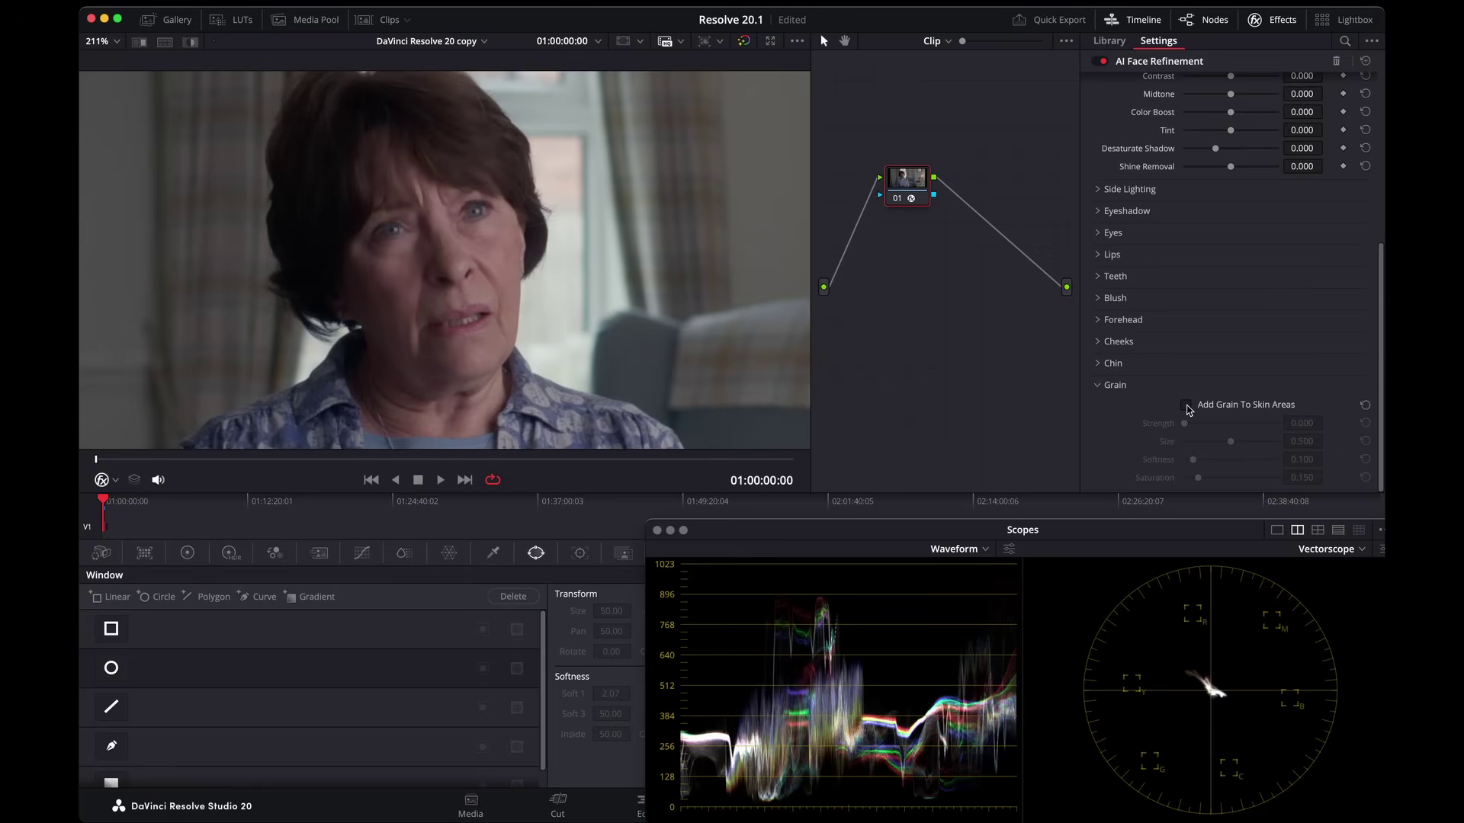
# Enable grain on skin areas with strength 0.122 and size 0.543.
pyautogui.click(1186, 405)
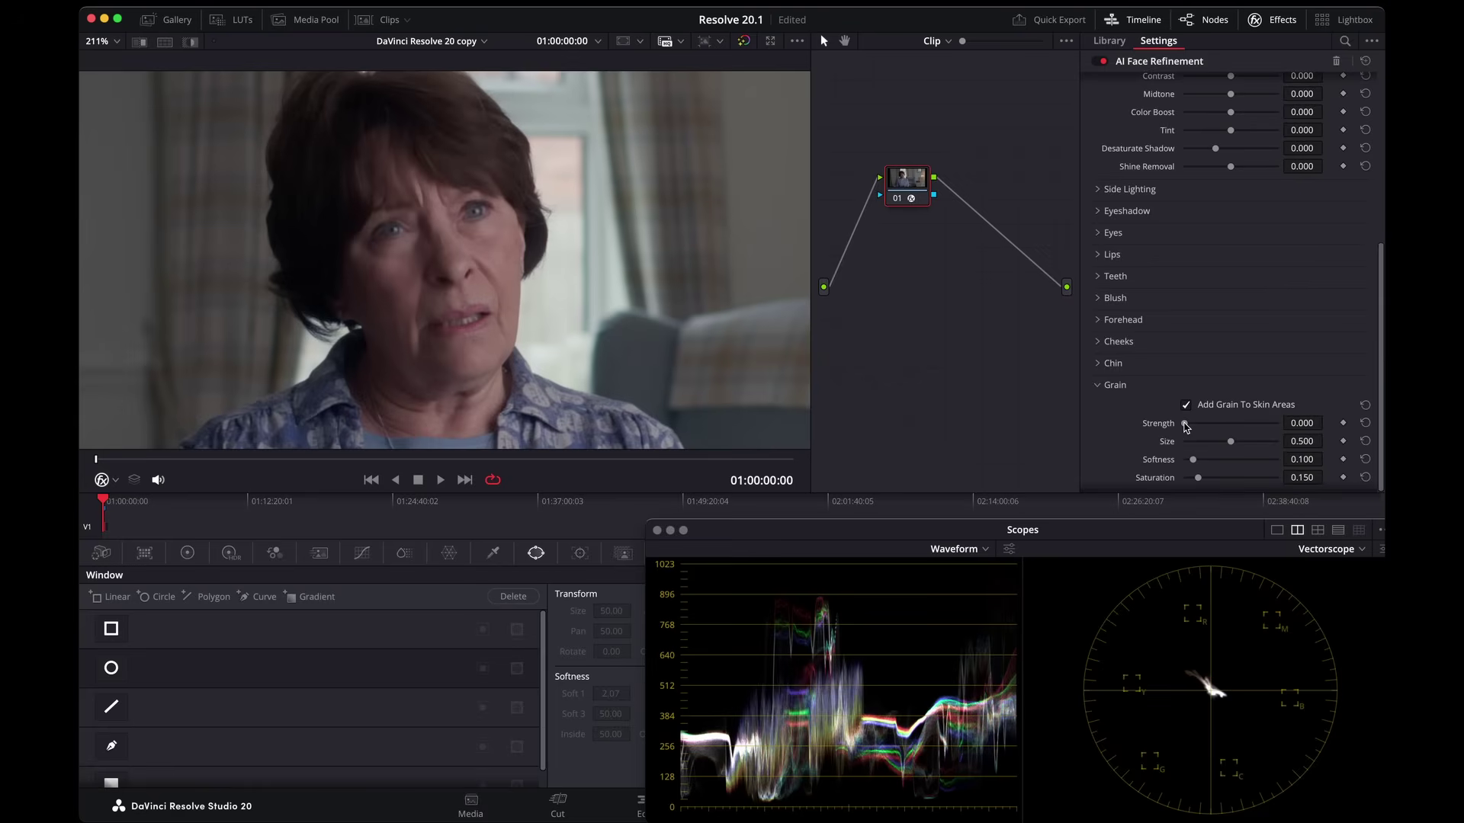
pyautogui.moveTo(1187, 427); pyautogui.dragTo(1226, 432)
pyautogui.moveTo(1242, 426)
pyautogui.mouseDown()
pyautogui.moveTo(1235, 442)
pyautogui.moveTo(1244, 426)
pyautogui.mouseUp()
# Compare the skin grain on and off, leaving it enabled.
pyautogui.click(1186, 406)
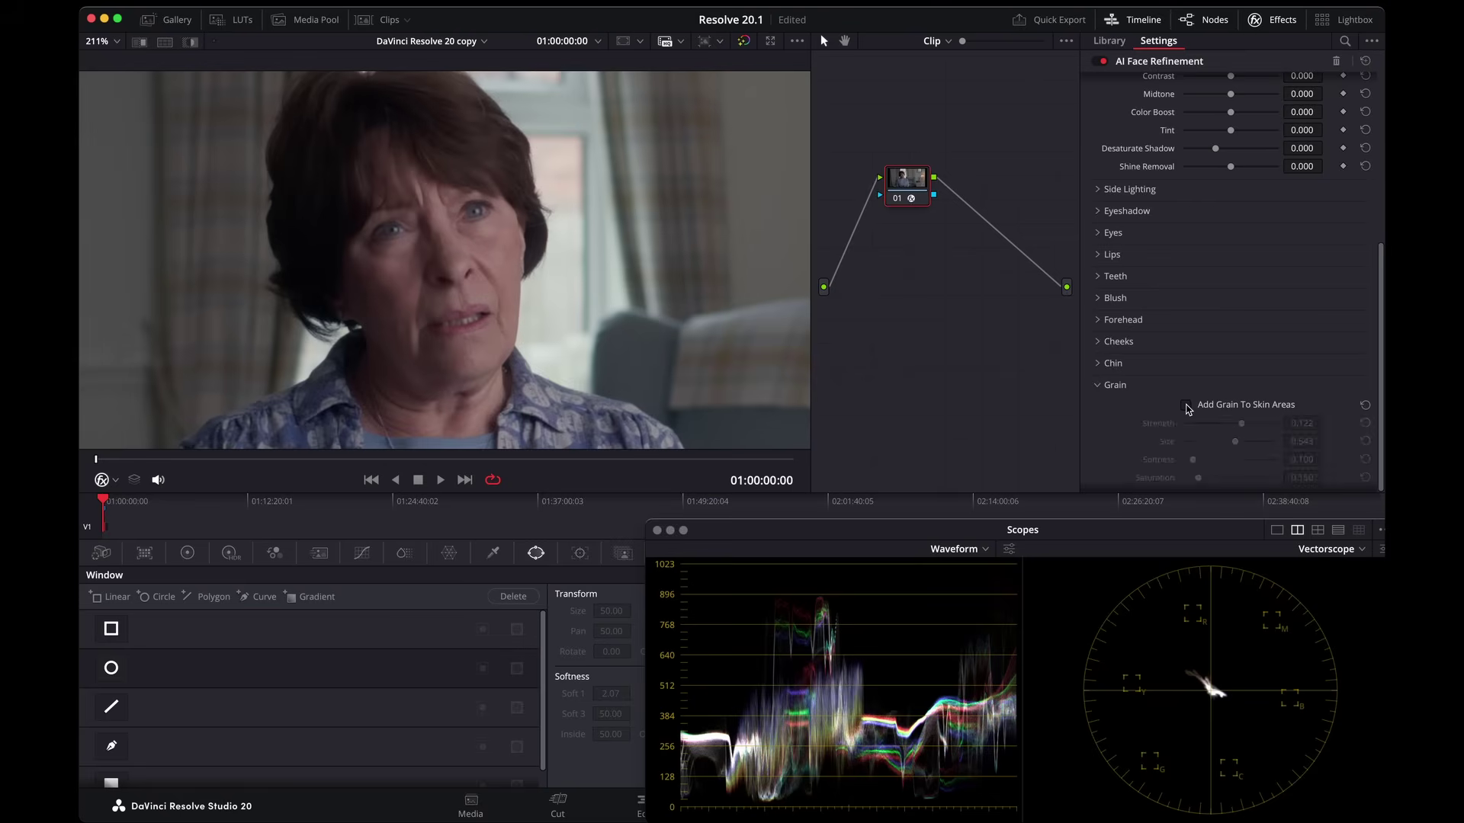
pyautogui.click(1186, 407)
pyautogui.click(1186, 406)
pyautogui.click(1186, 406)
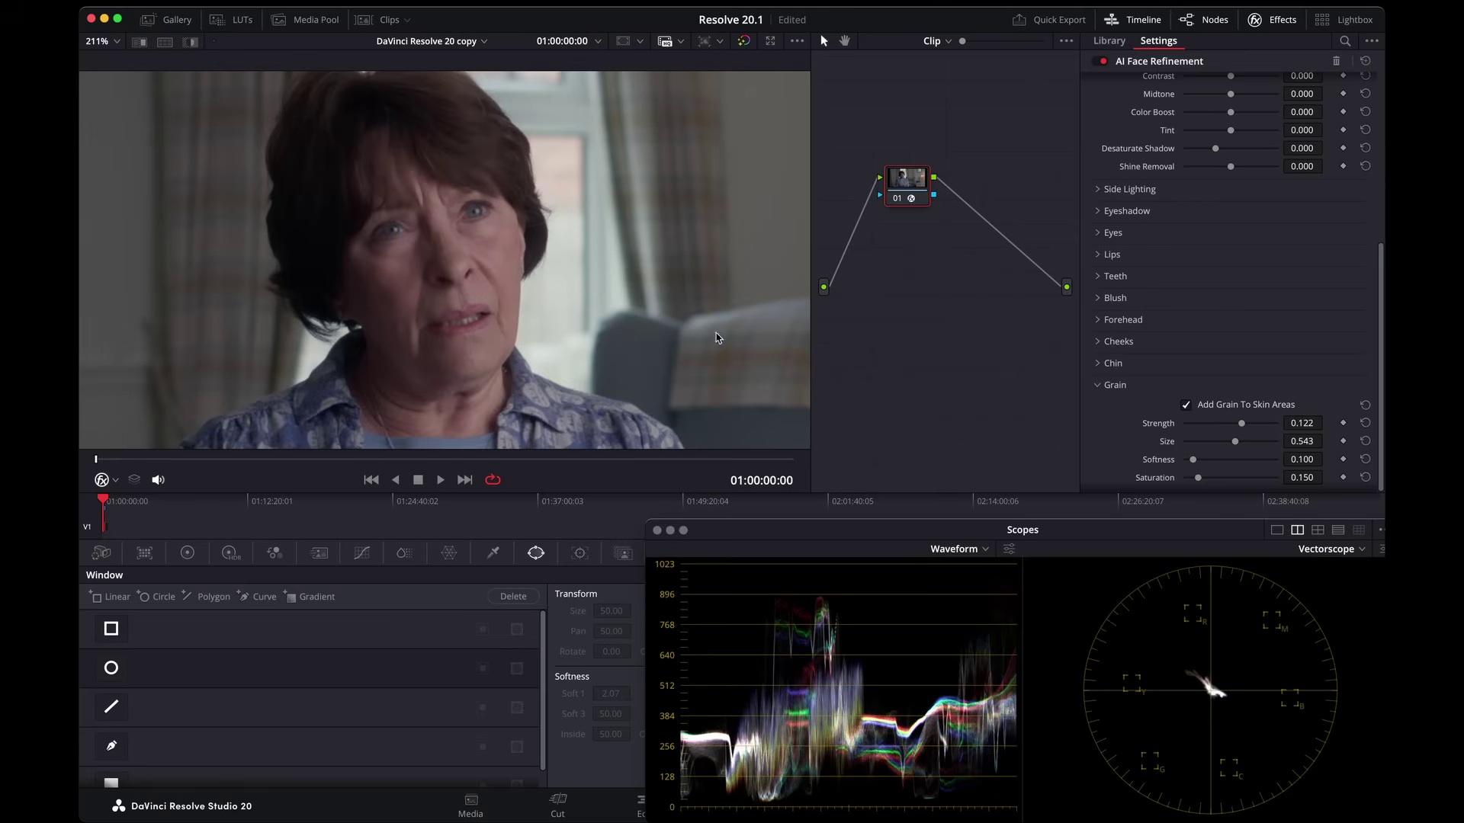
pyautogui.scroll(4, 391, 228)
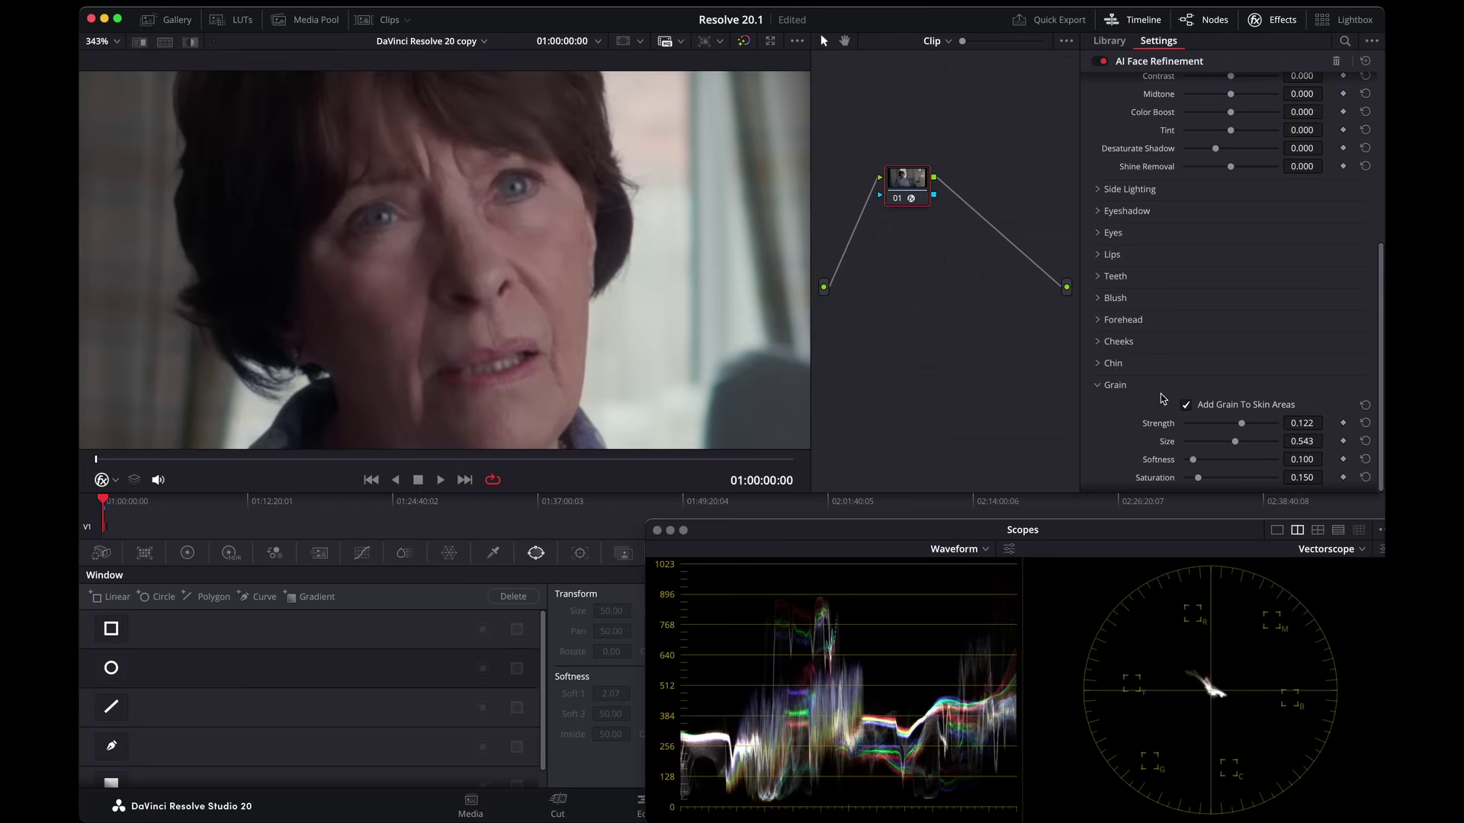
pyautogui.click(1186, 406)
pyautogui.click(1186, 406)
pyautogui.click(1186, 406)
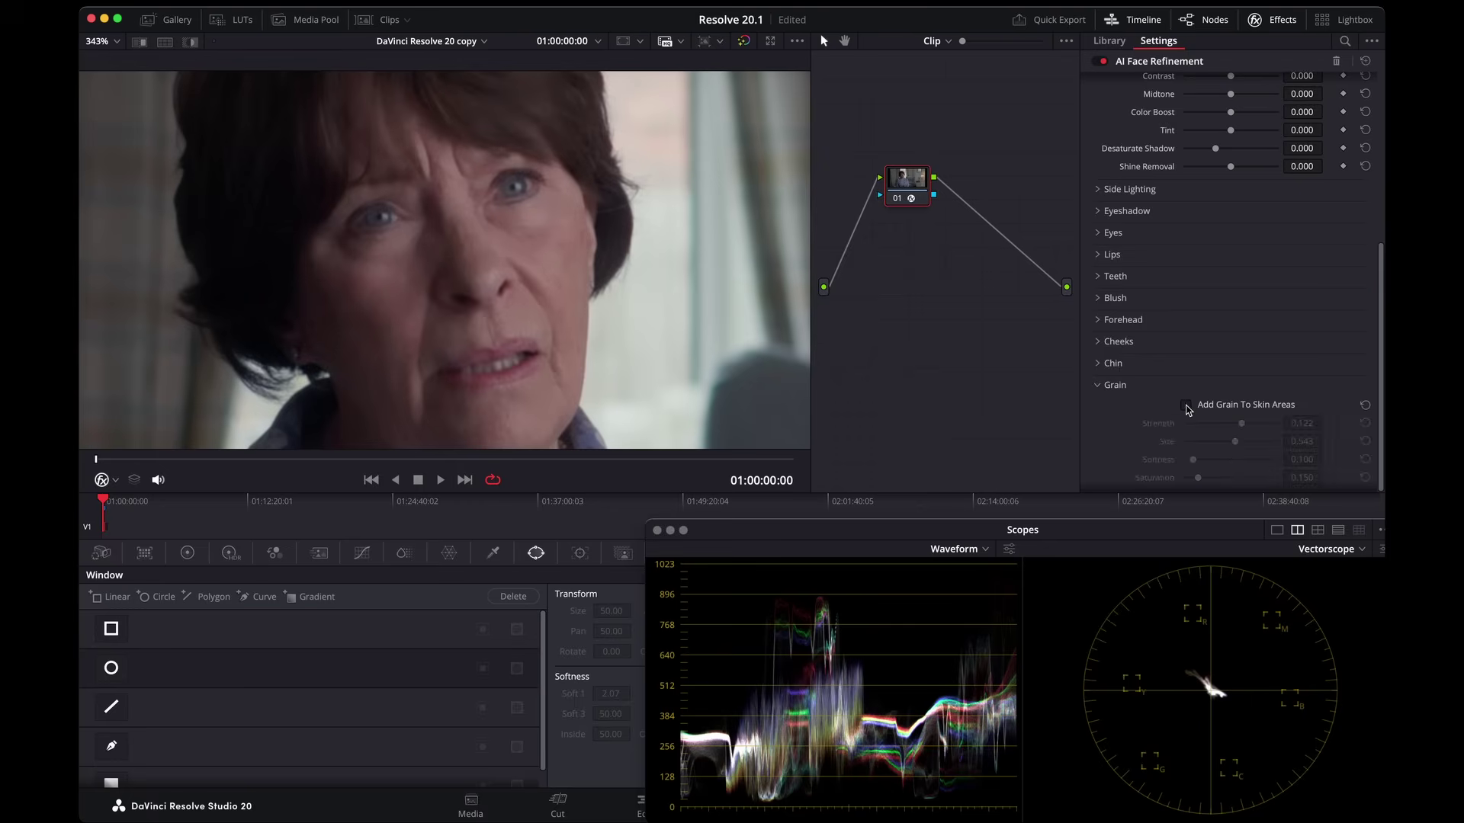
pyautogui.click(1186, 406)
# Fit the frame in the viewer and apply ColorTone Diffuser to node 01 of the chart clip.
pyautogui.hotkey('shift', 'z')
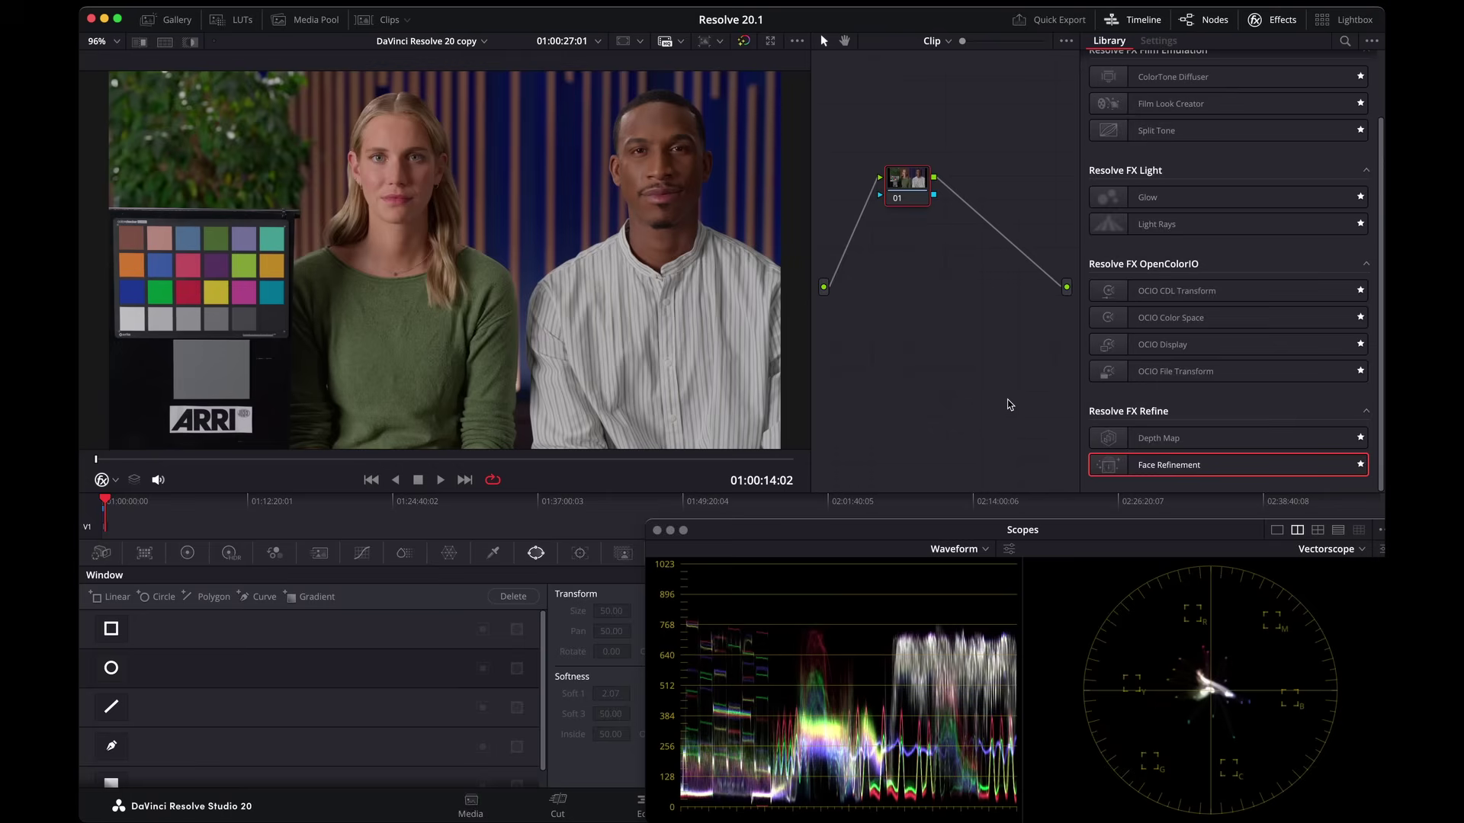
pyautogui.scroll(3, 1200, 275)
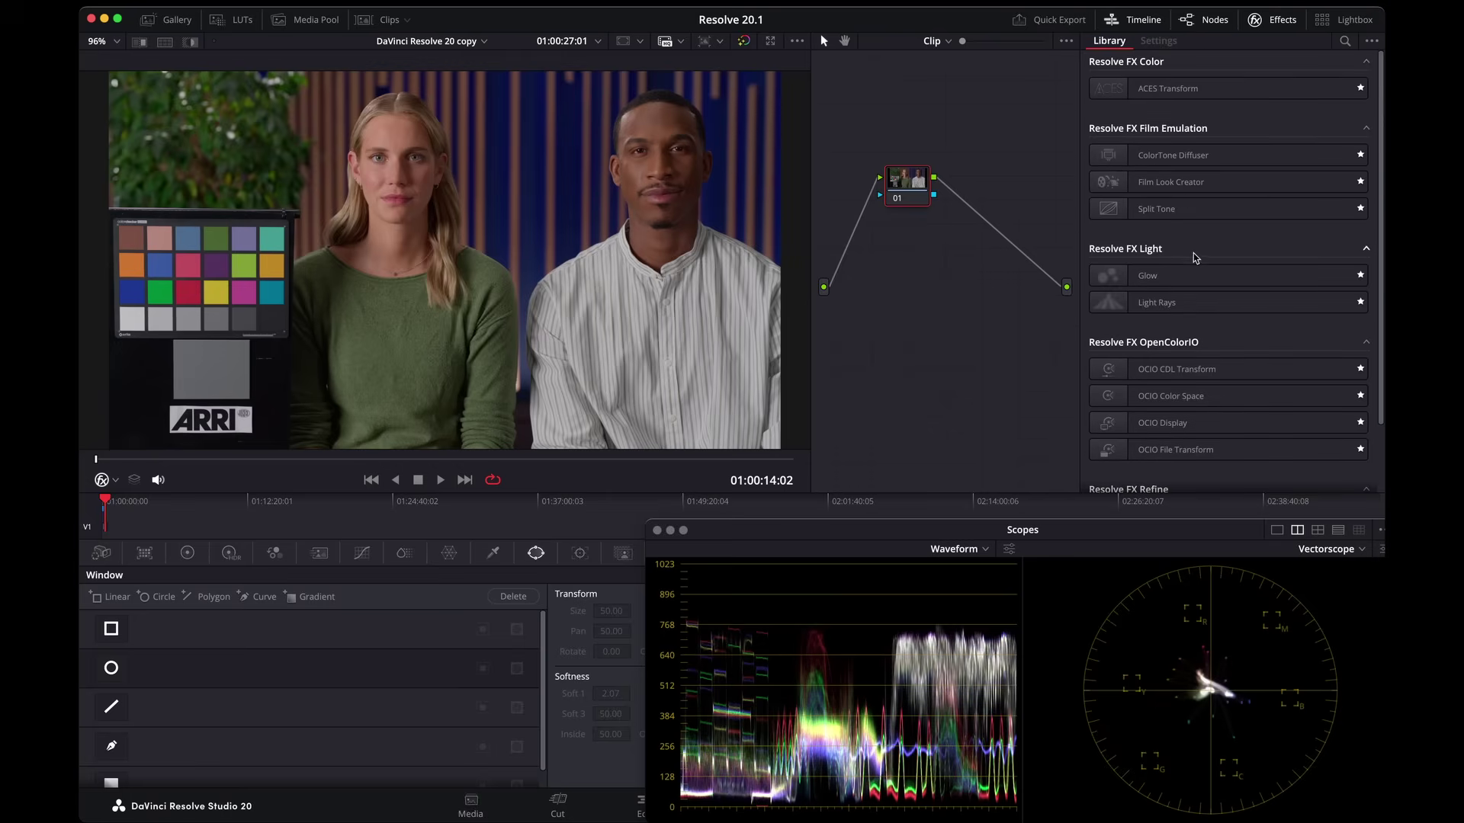
pyautogui.click(1169, 156)
pyautogui.moveTo(1169, 156); pyautogui.dragTo(900, 184)
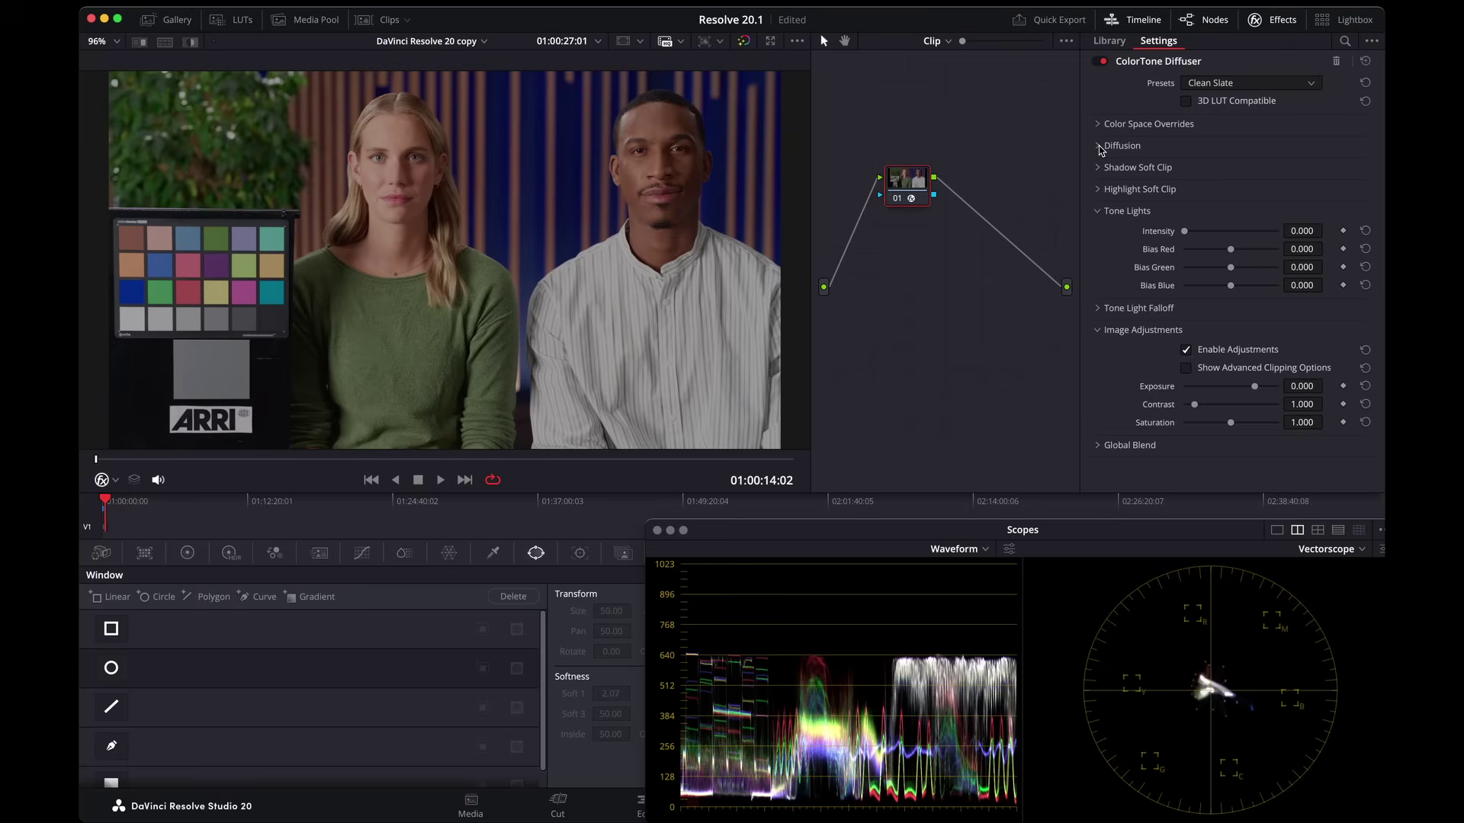
# Try the Low Contrast, Strong Start and Comfy Couch presets, then settle on Clean Slate.
pyautogui.click(1235, 85)
pyautogui.click(1214, 133)
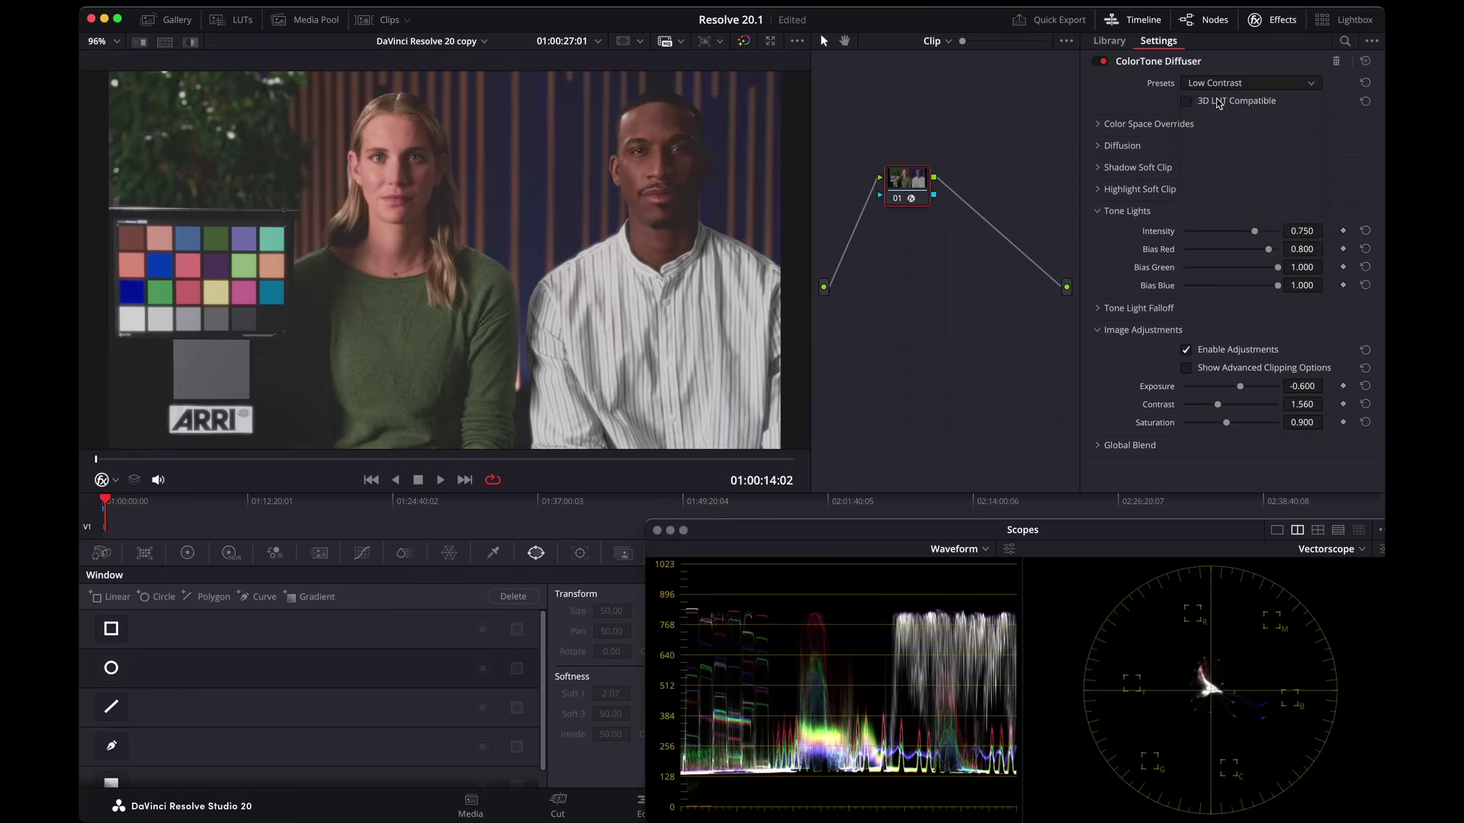
pyautogui.click(1220, 84)
pyautogui.click(1212, 150)
pyautogui.click(1226, 86)
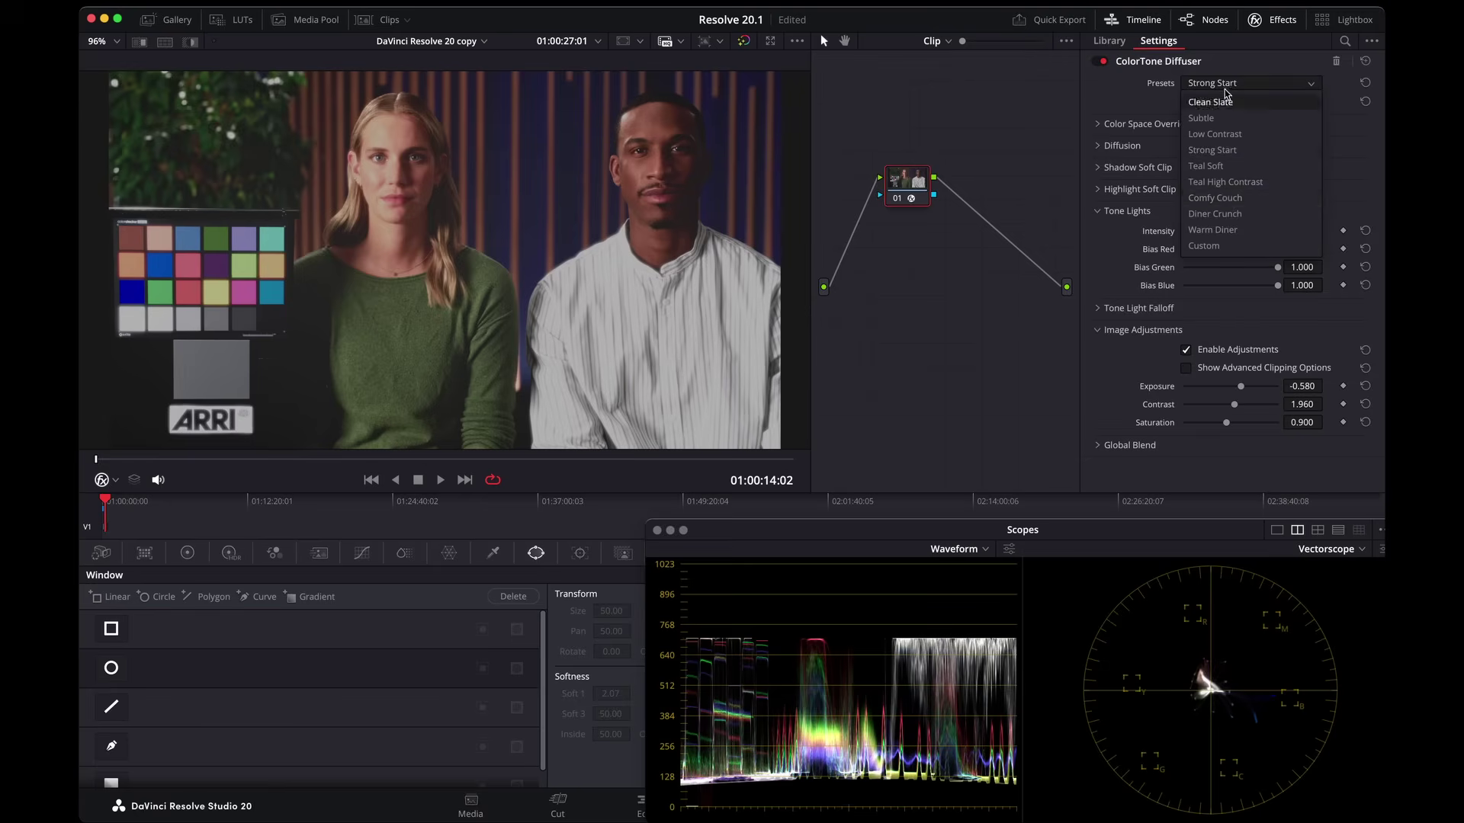
pyautogui.click(1223, 198)
pyautogui.click(1229, 85)
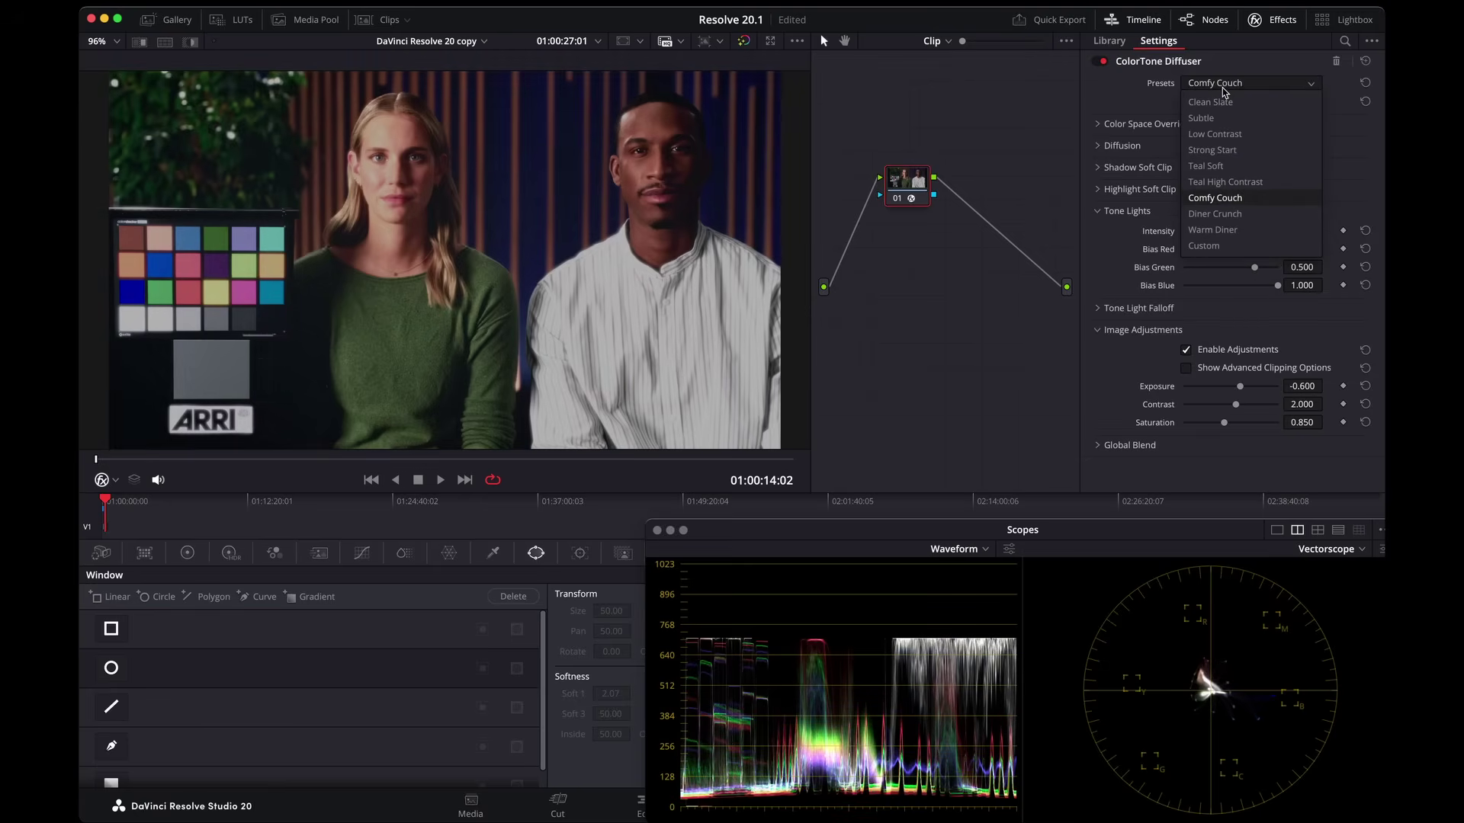
pyautogui.click(1204, 102)
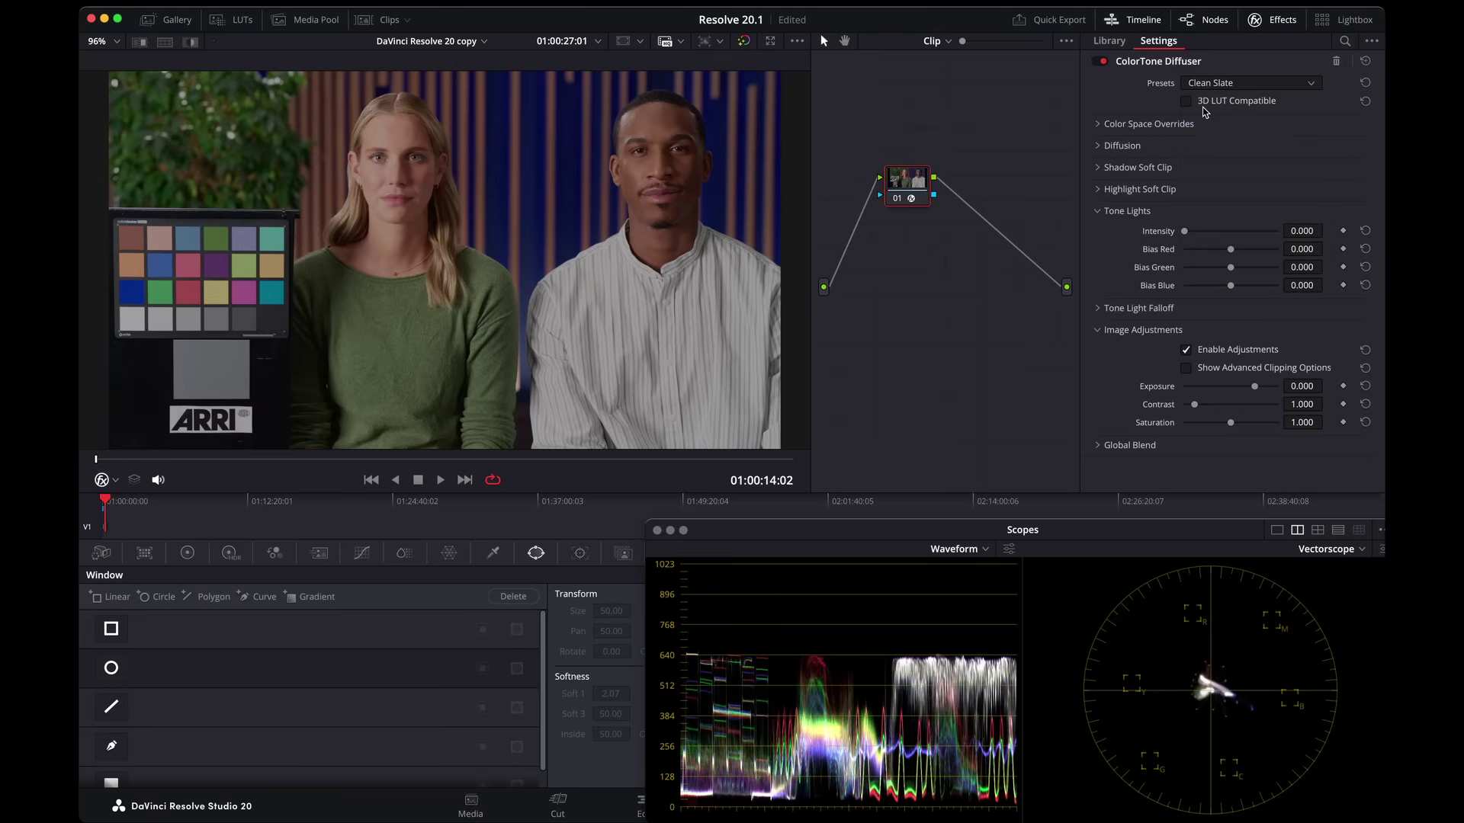
# Compare with the grade bypassed, turn off Enable Adjustments, and show the grade again.
pyautogui.hotkey('shift', 'd')
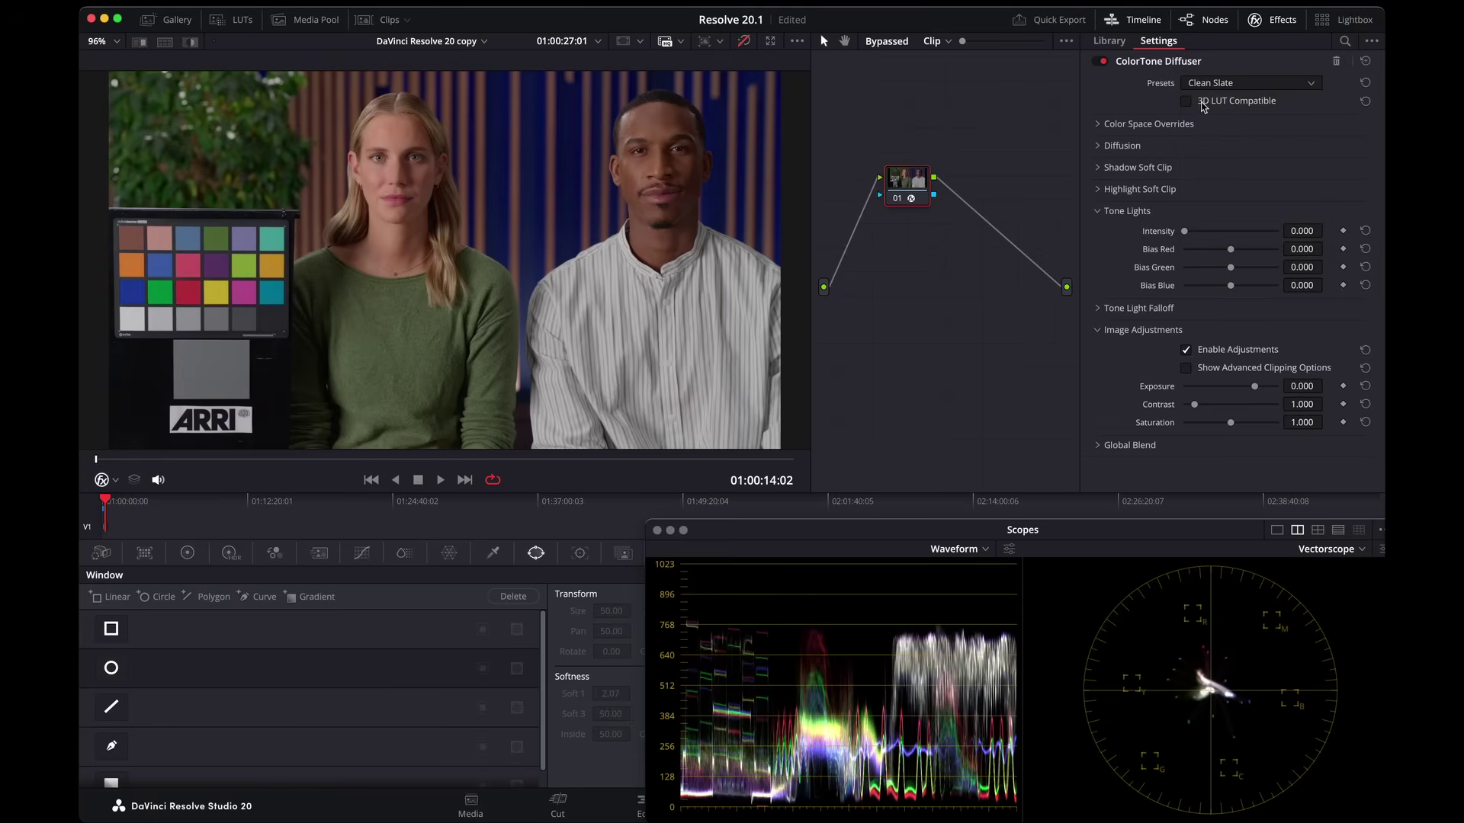
pyautogui.hotkey('shift', 'd')
pyautogui.hotkey('shift', 'd')
pyautogui.hotkey('shift', 'd')
pyautogui.hotkey('shift', 'd')
pyautogui.click(1186, 350)
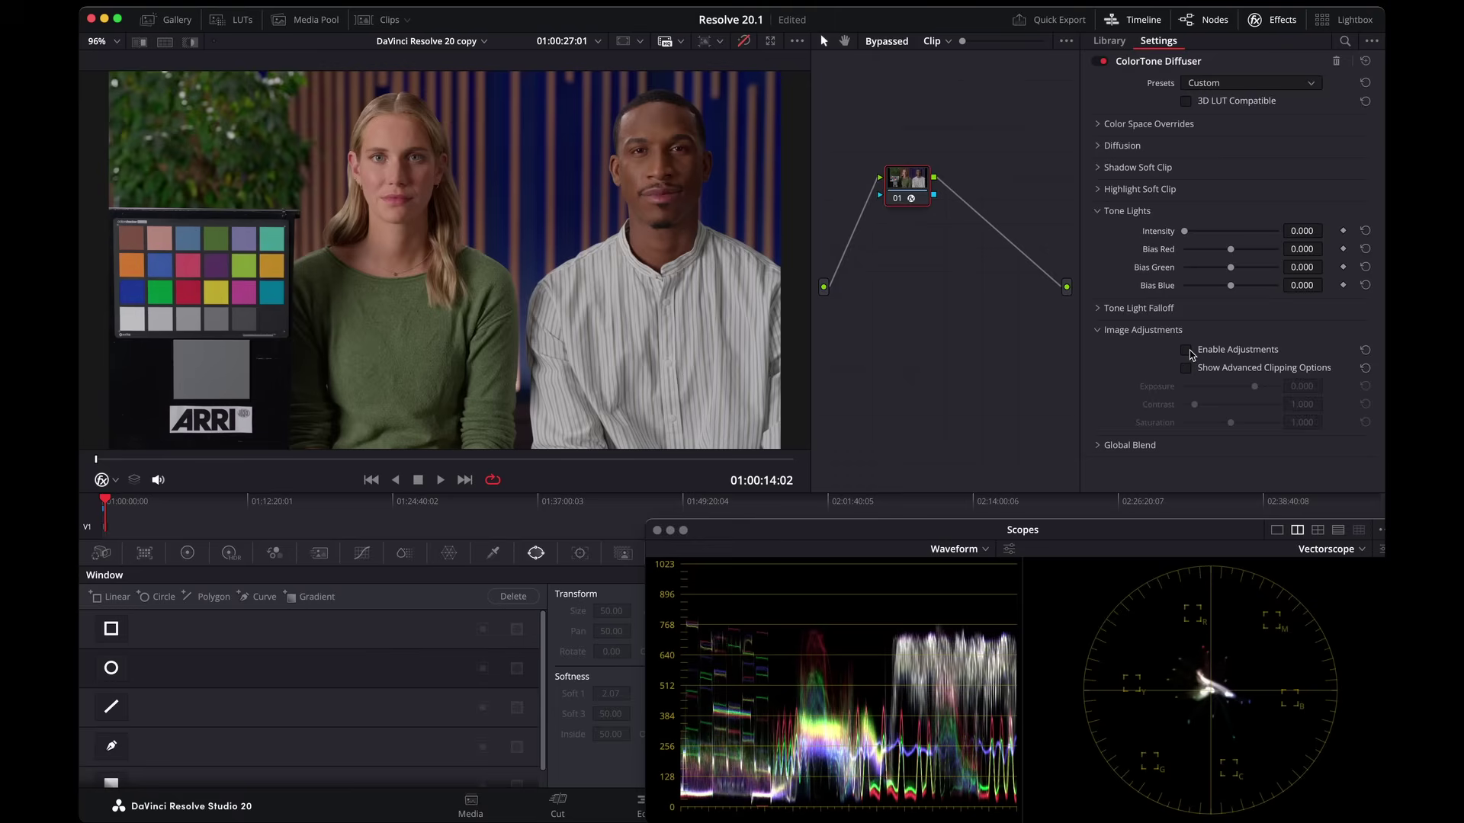
pyautogui.hotkey('shift', 'd')
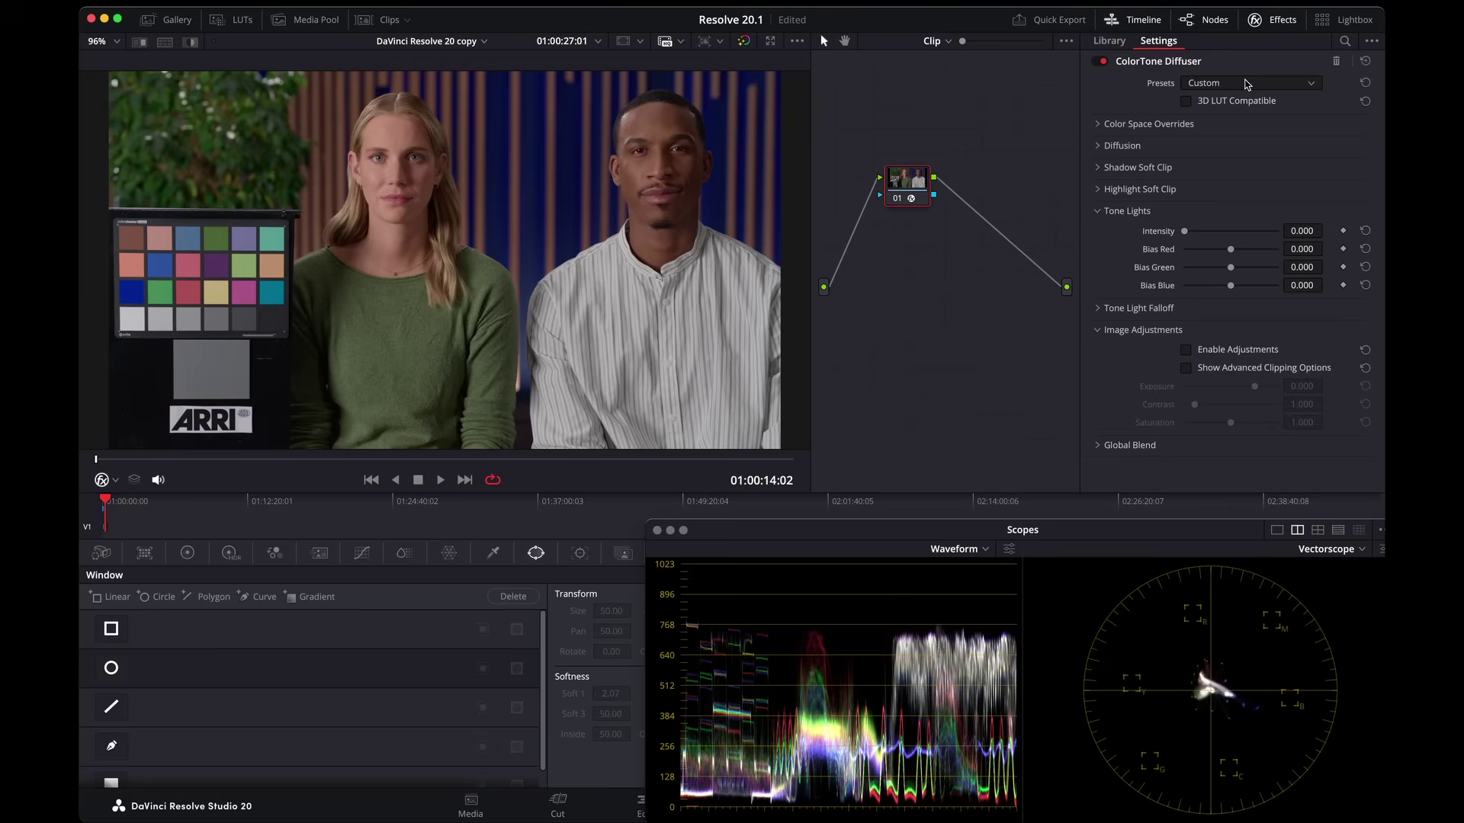
# Enable Diffusion with its resolution lowered to about 0.62.
pyautogui.click(1099, 146)
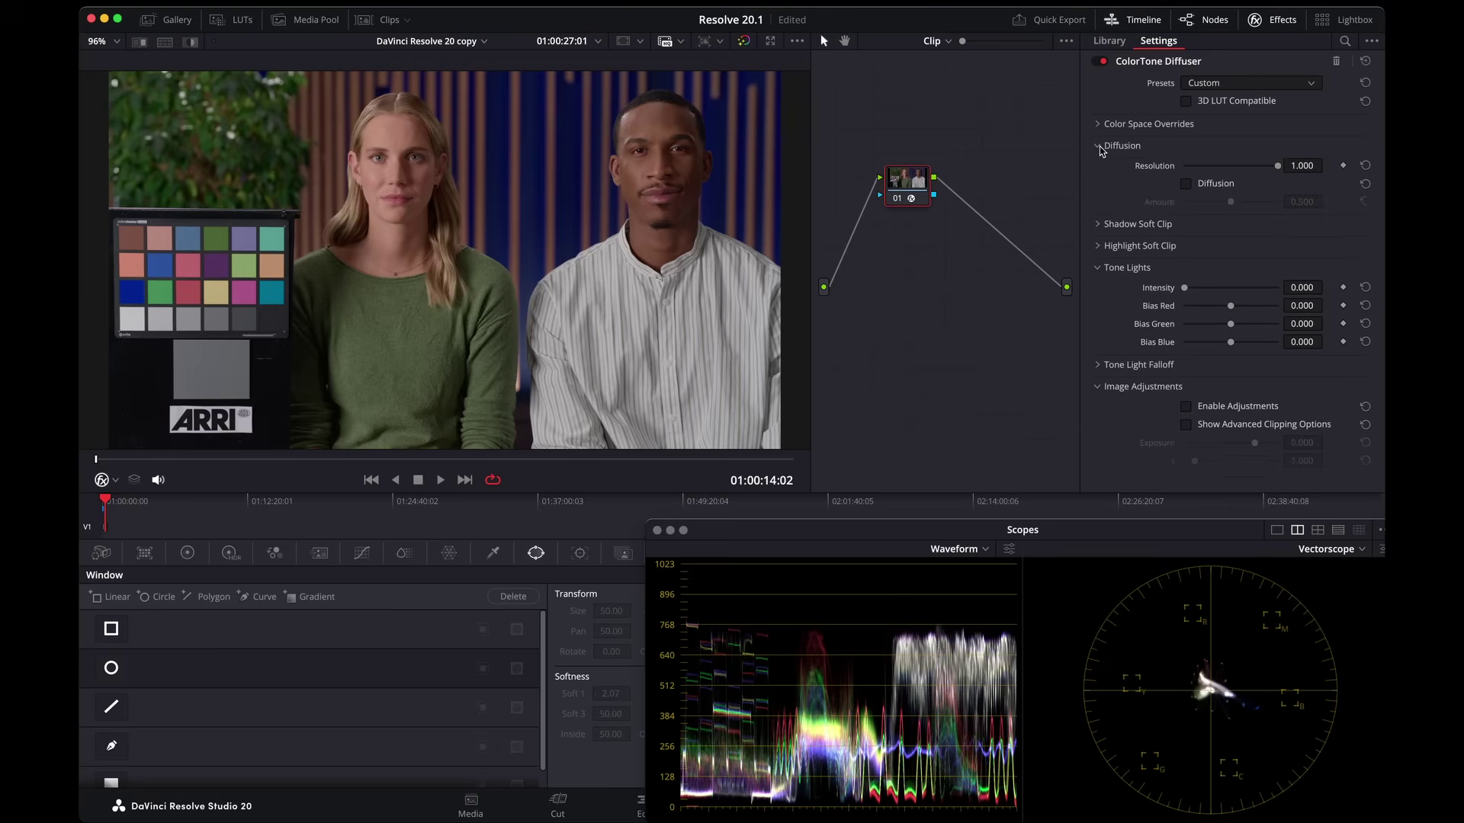
pyautogui.click(1186, 183)
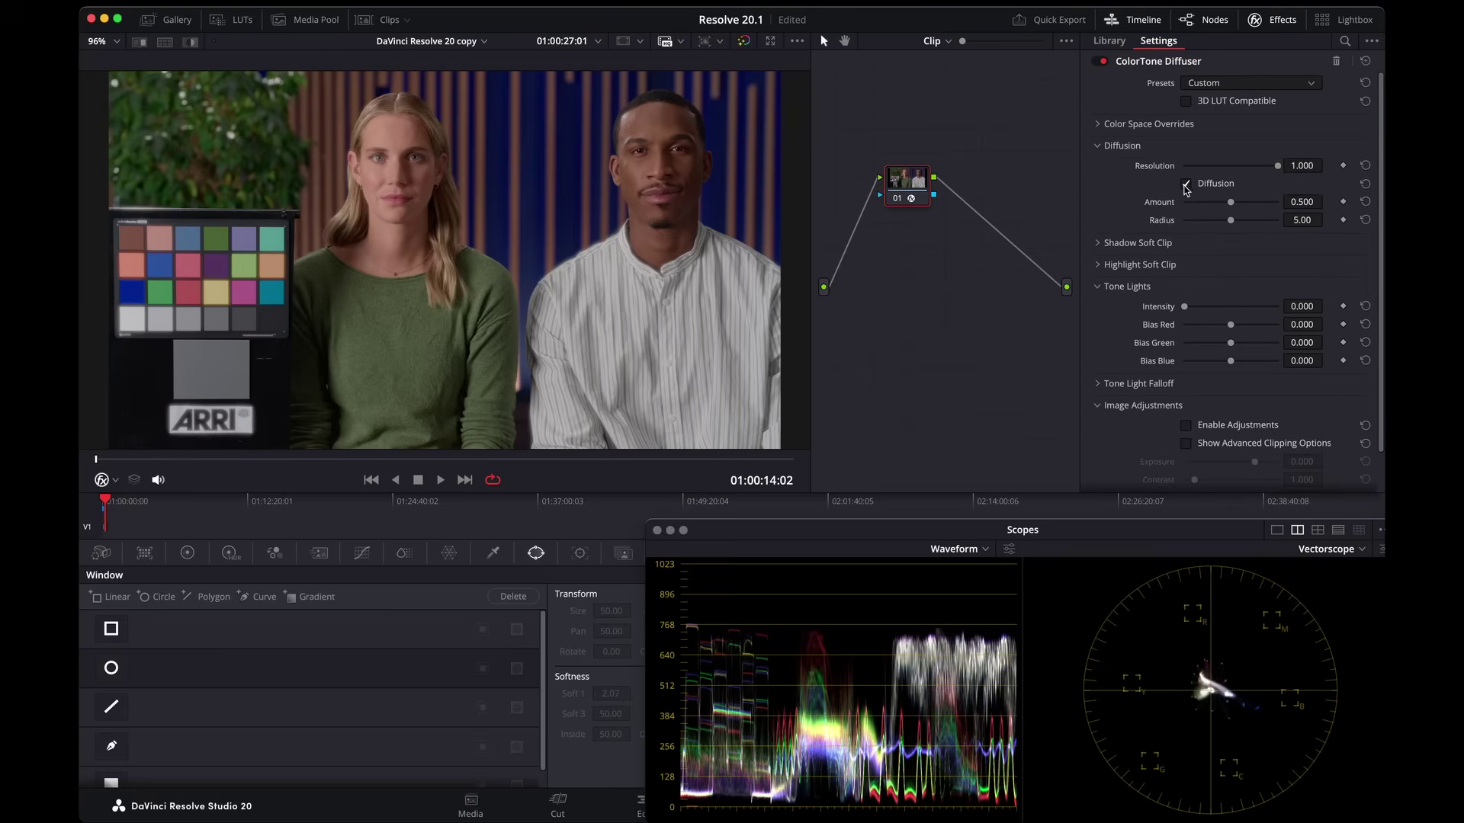
pyautogui.moveTo(1277, 165); pyautogui.dragTo(1241, 169)
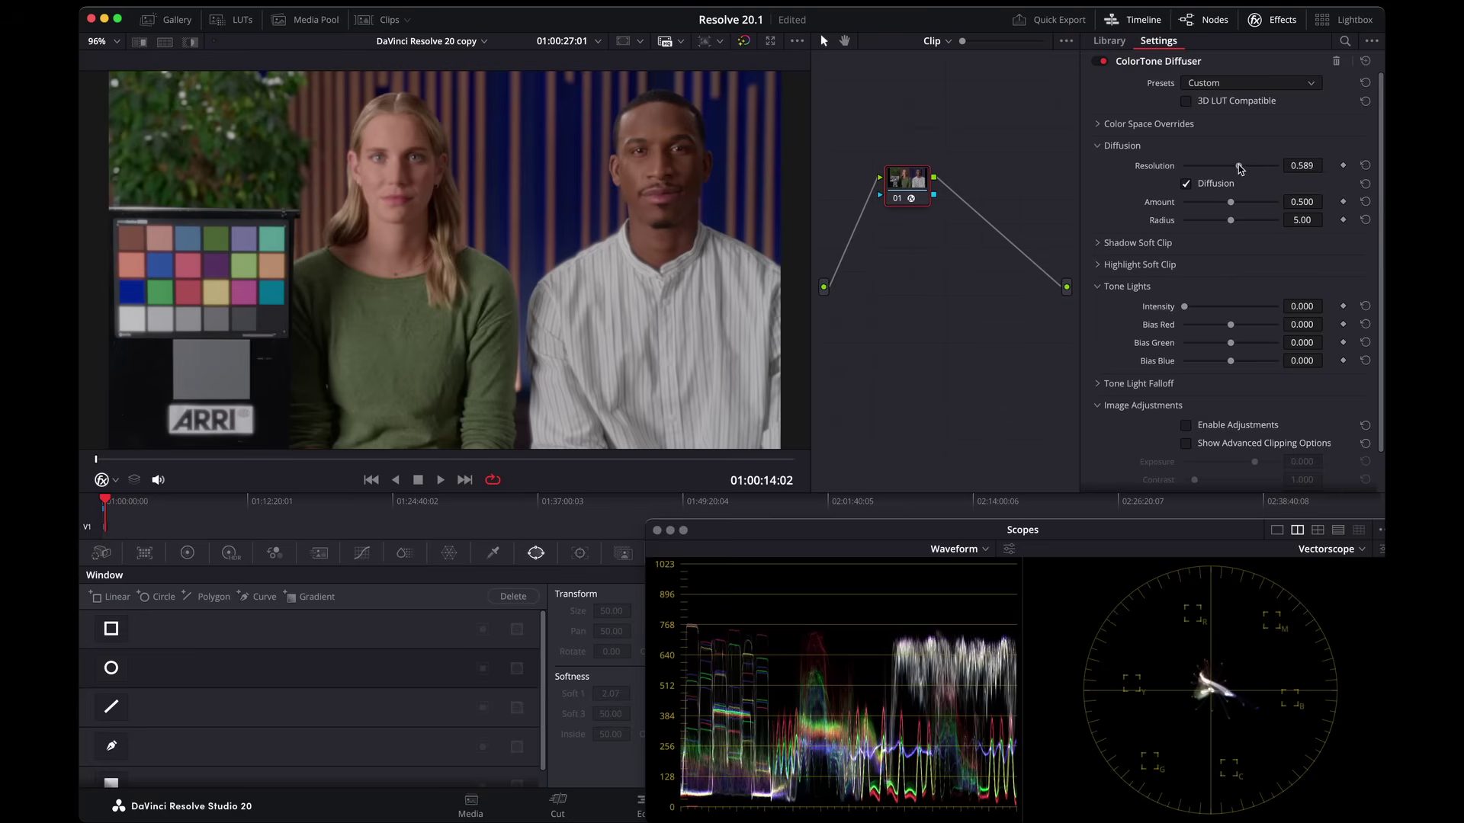
# Turn on Shadow Soft Clip with the threshold lowered to 0.225.
pyautogui.click(1098, 242)
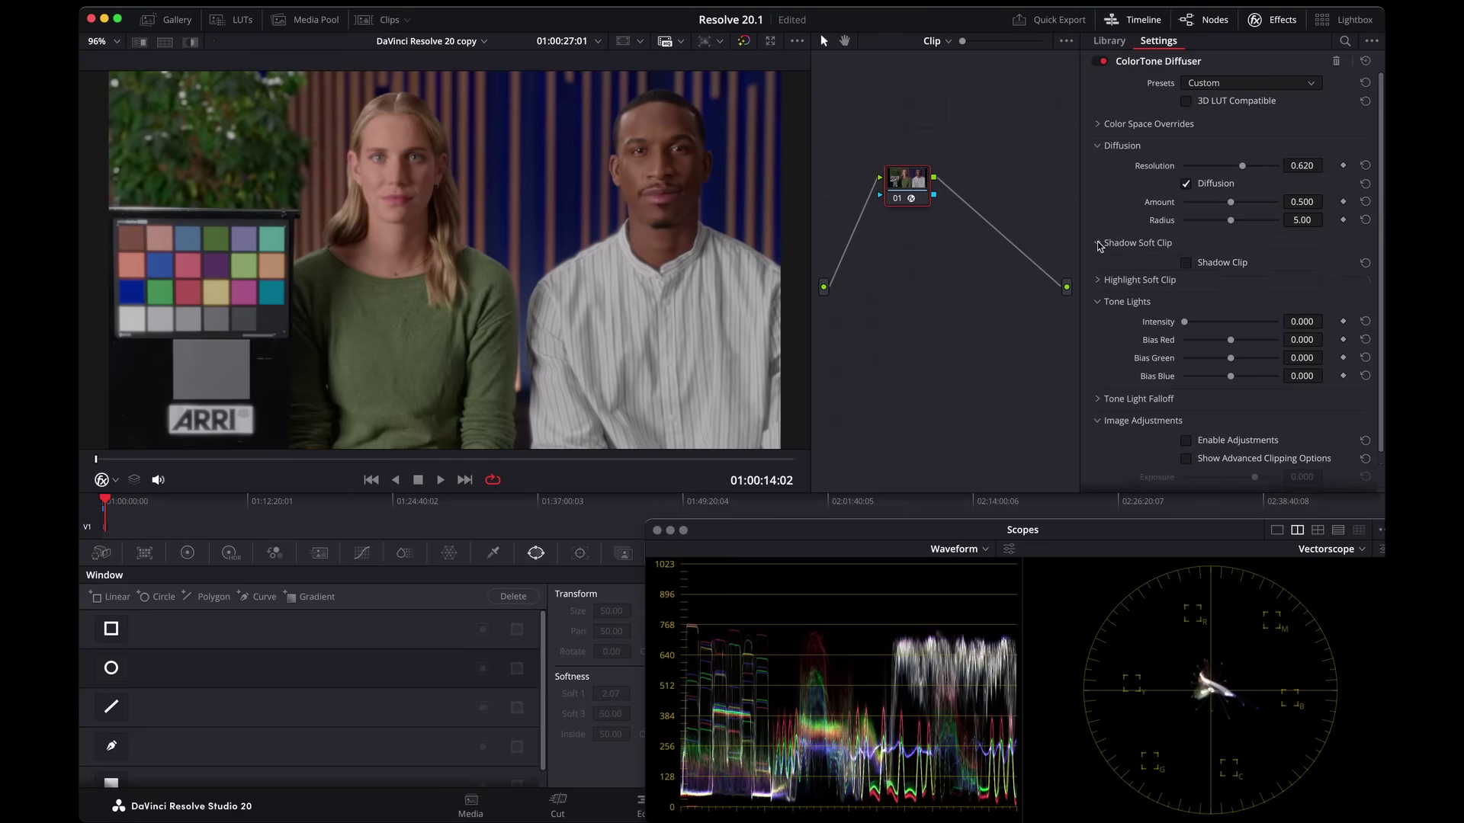
pyautogui.scroll(-2, 1155, 222)
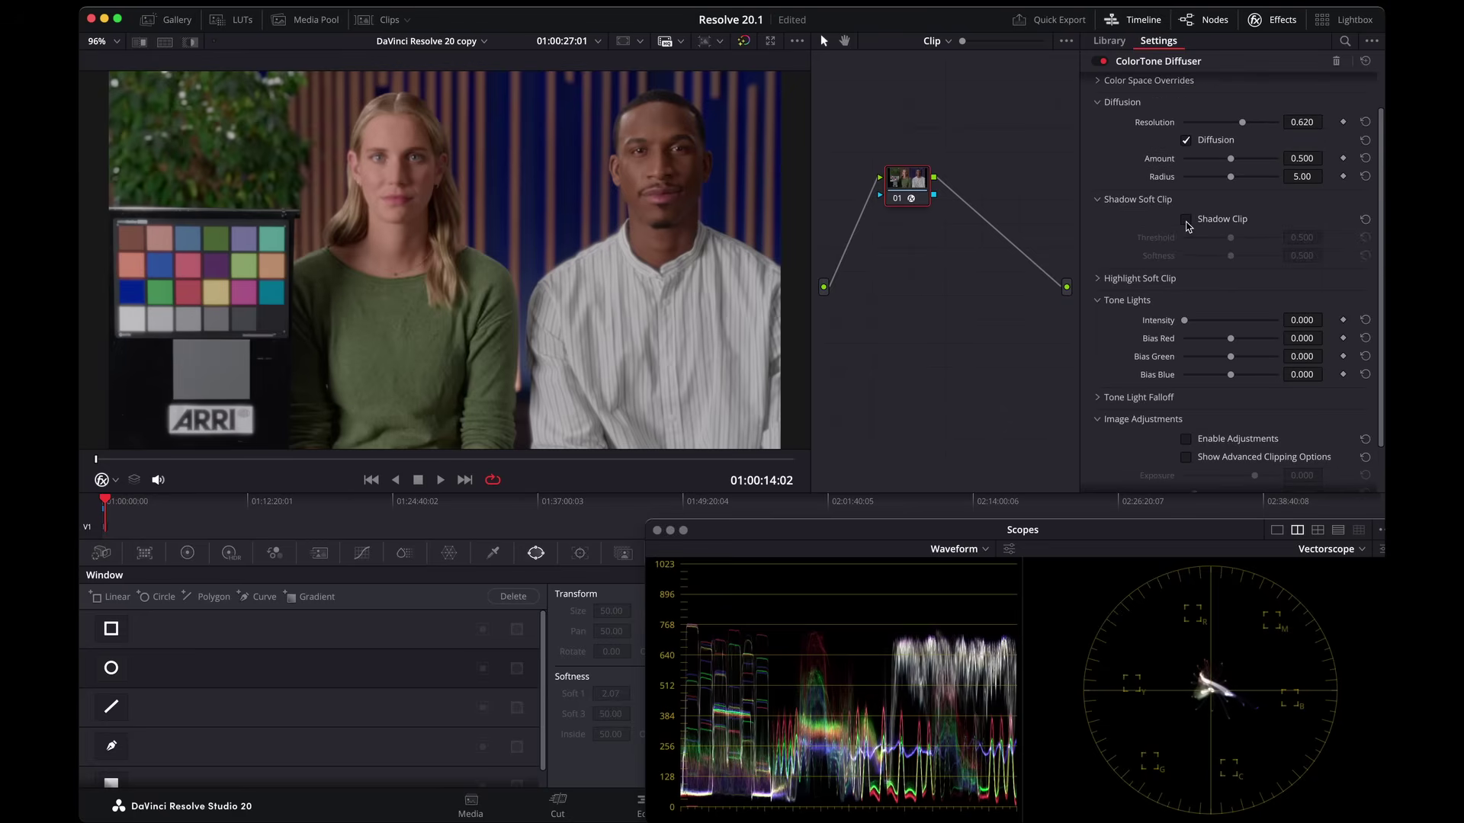
pyautogui.click(1186, 220)
pyautogui.moveTo(1233, 241); pyautogui.dragTo(1210, 270)
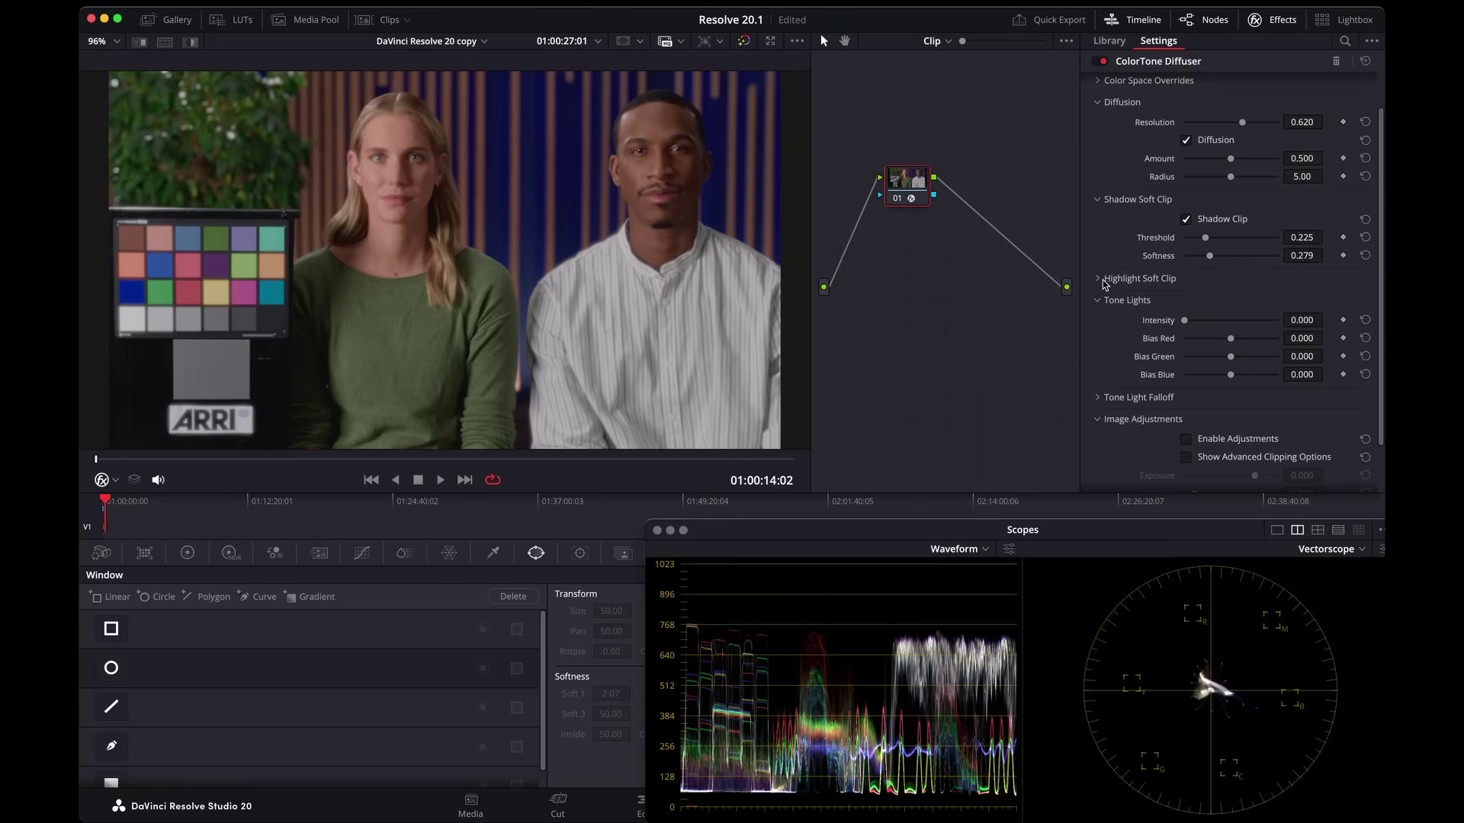
# Turn on Highlight Soft Clip with reduced softness, then remove ColorTone Diffuser from node 01.
pyautogui.click(1099, 278)
pyautogui.click(1186, 298)
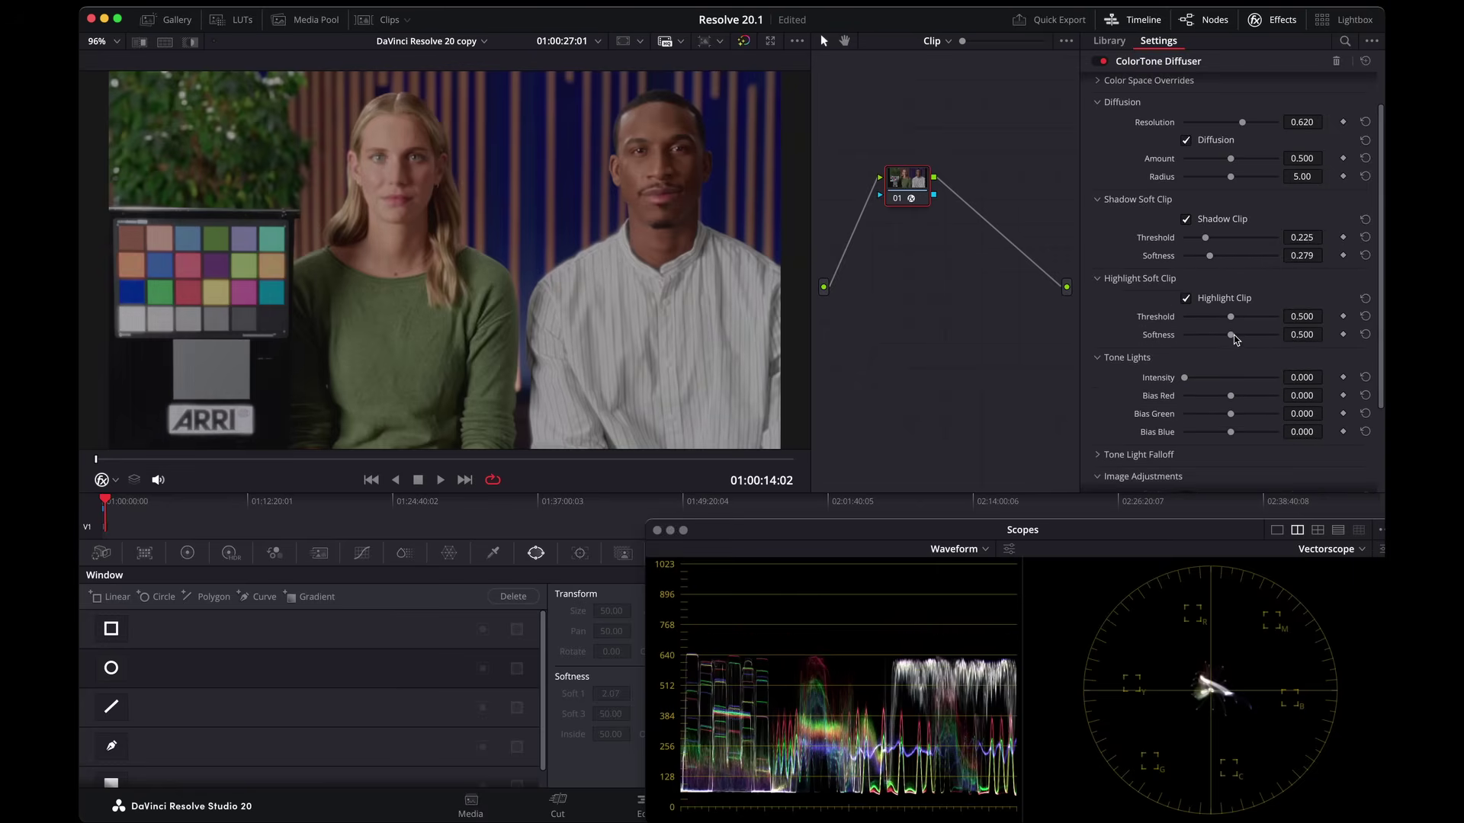
pyautogui.moveTo(1233, 336)
pyautogui.mouseDown()
pyautogui.moveTo(1216, 339)
pyautogui.moveTo(1250, 318)
pyautogui.mouseUp()
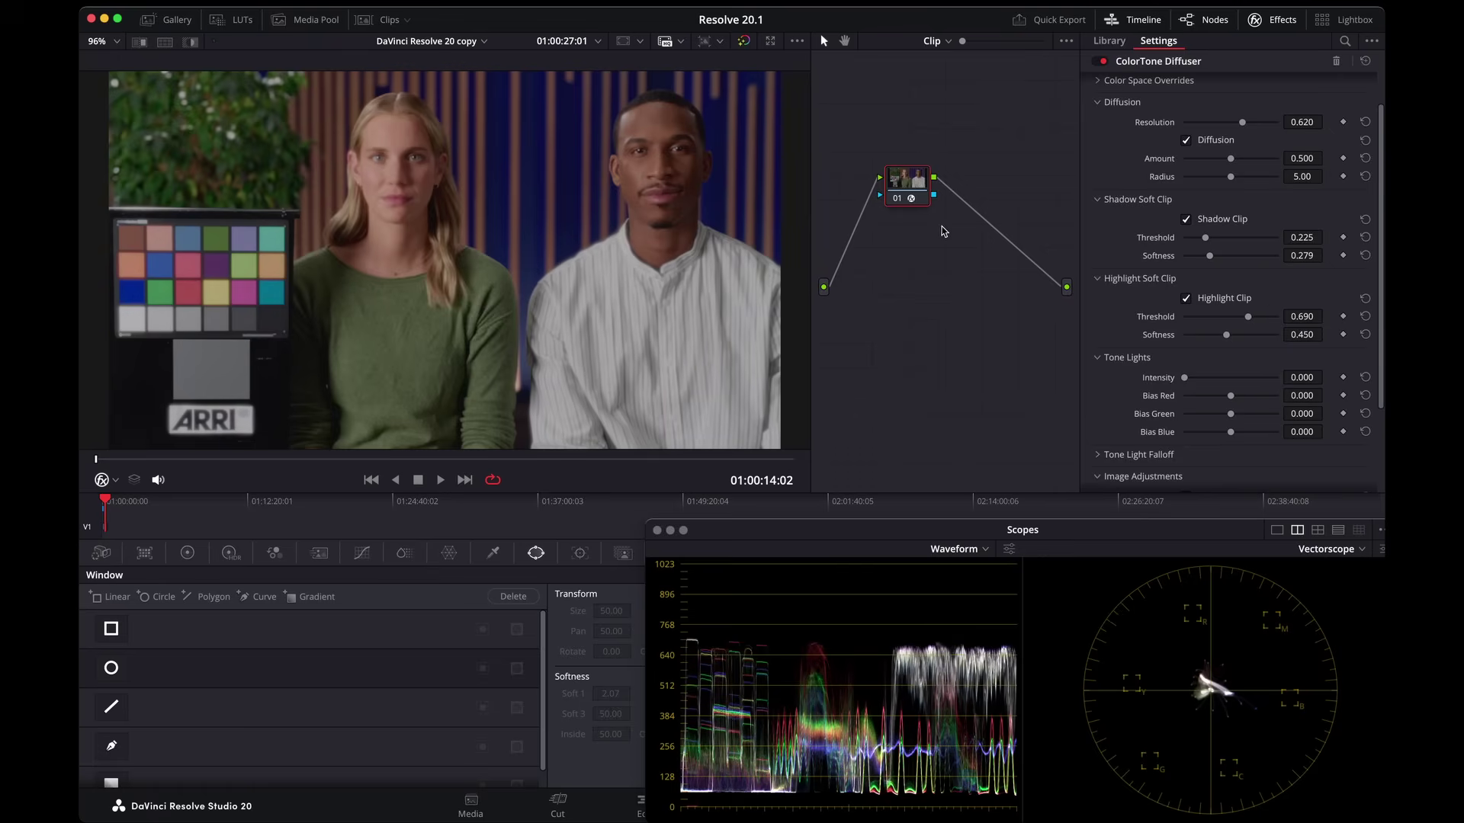
pyautogui.rightClick(921, 197)
# Replace the ColorTone Diffuser on node 01 with Split Tone set to Strong mode.
pyautogui.click(957, 202)
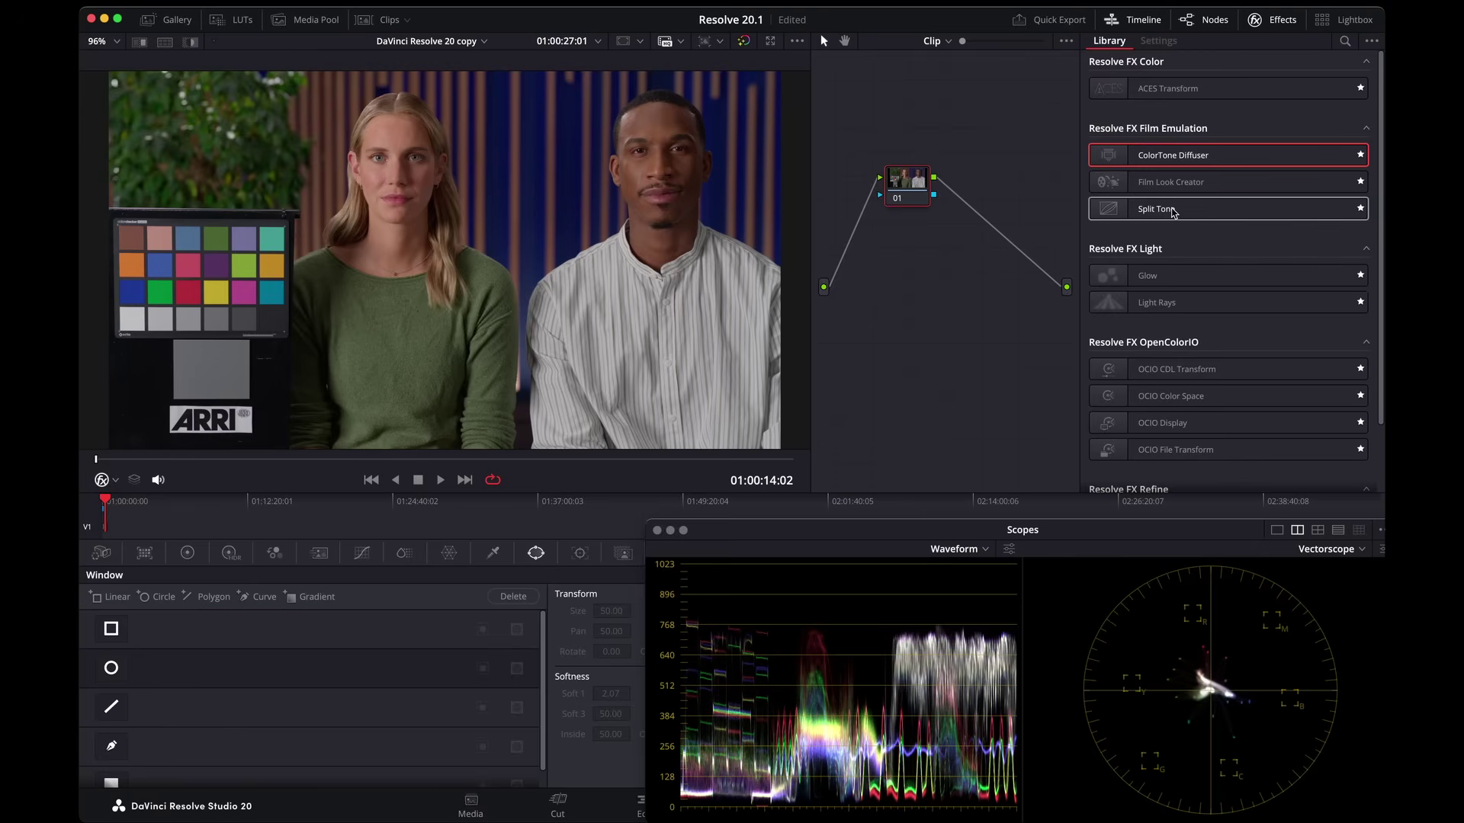
pyautogui.moveTo(1173, 213); pyautogui.dragTo(910, 178)
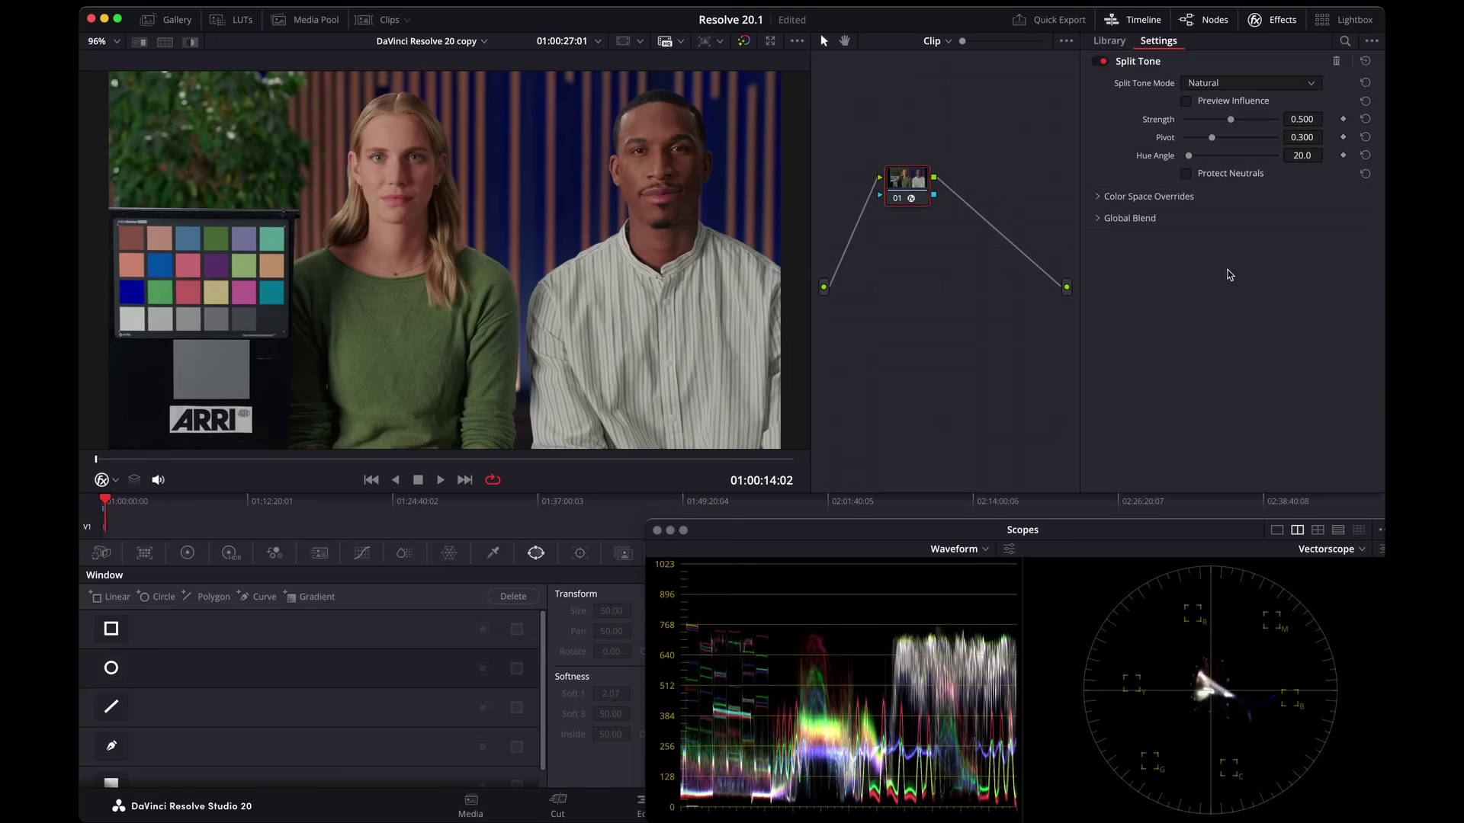
pyautogui.click(1225, 87)
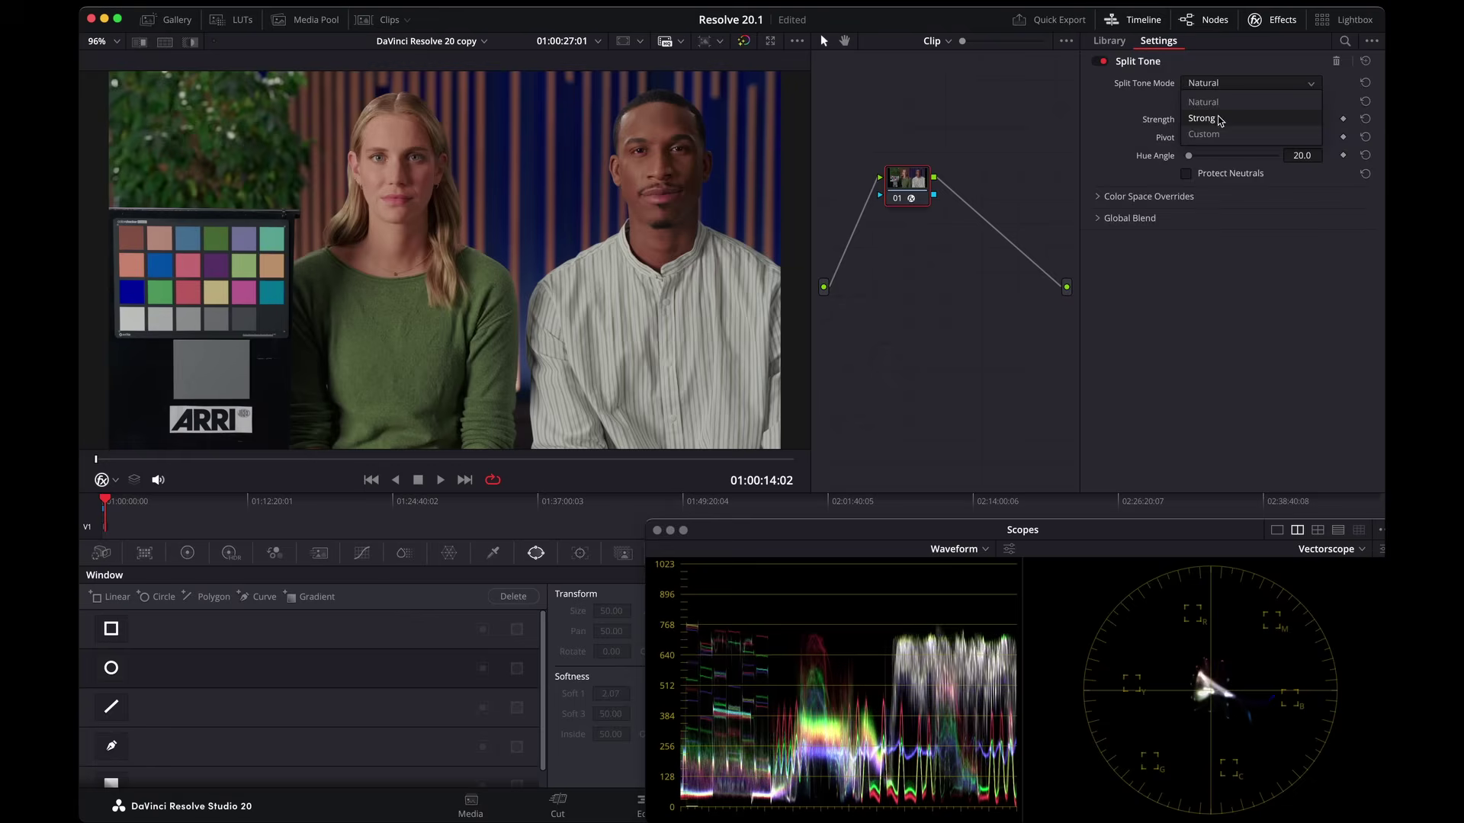
pyautogui.click(1220, 118)
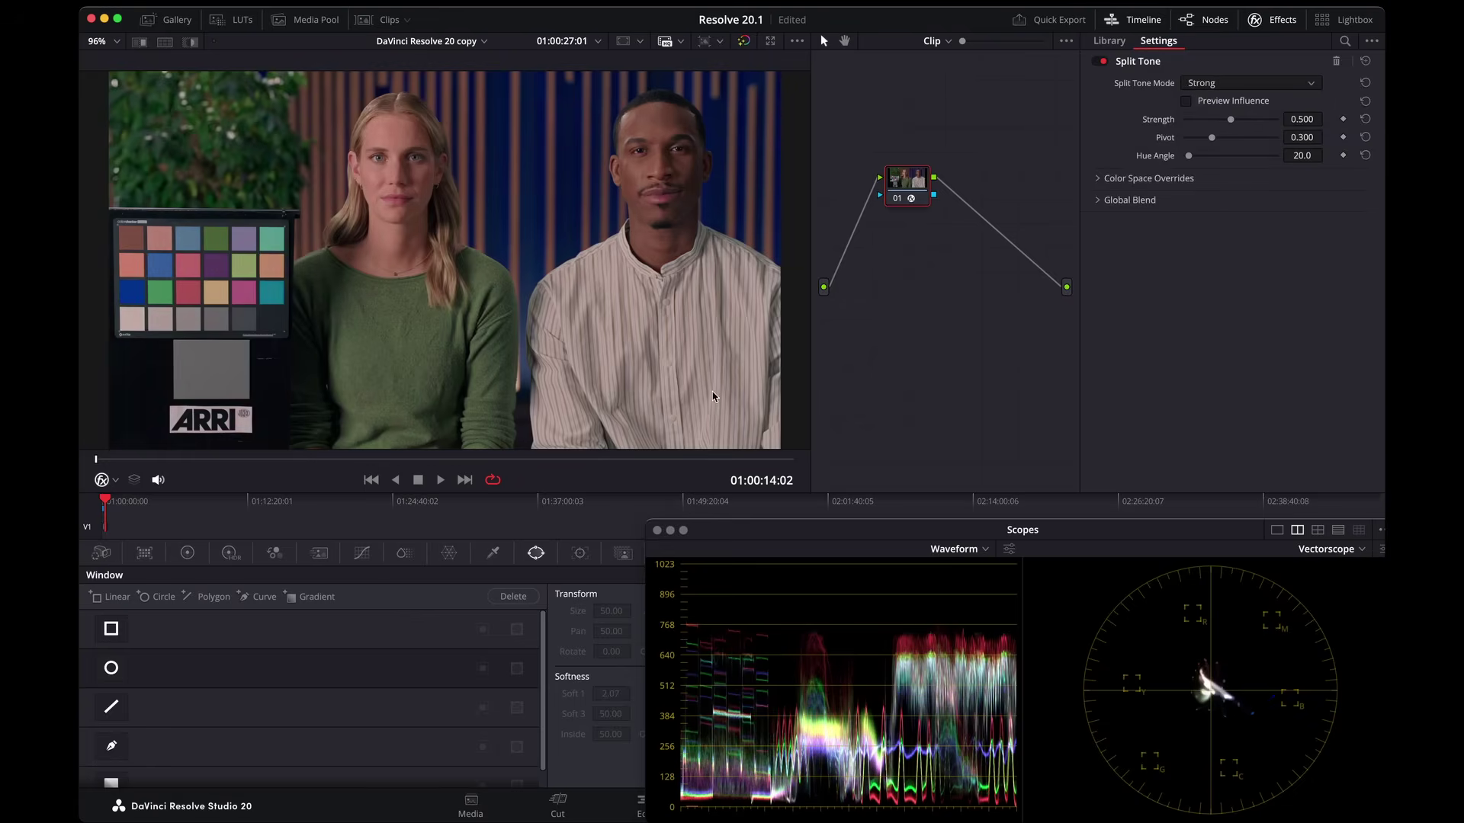
# Switch Split Tone to Custom mode and raise the shadow tint strength.
pyautogui.click(1257, 85)
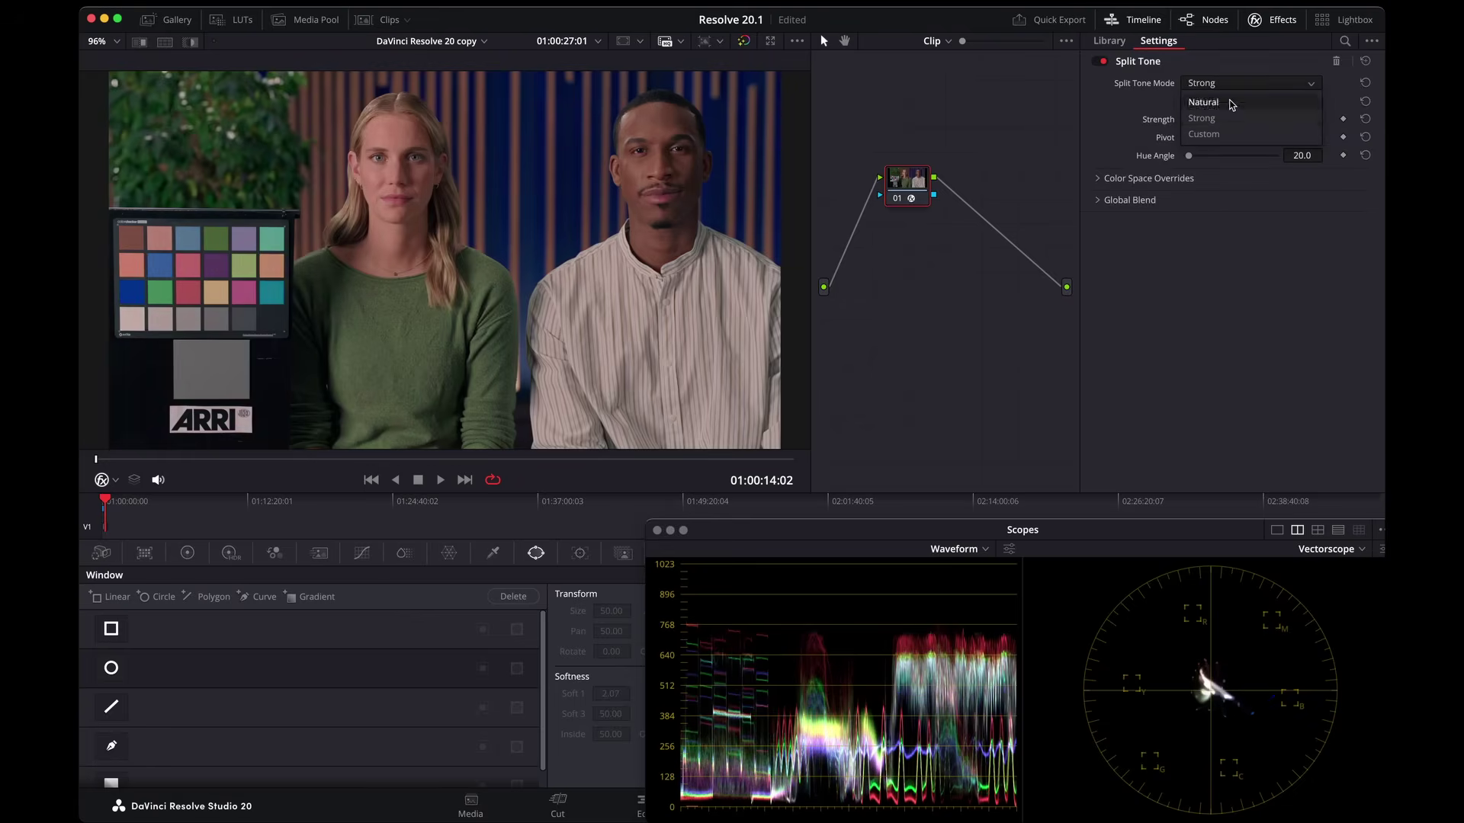
pyautogui.click(1219, 135)
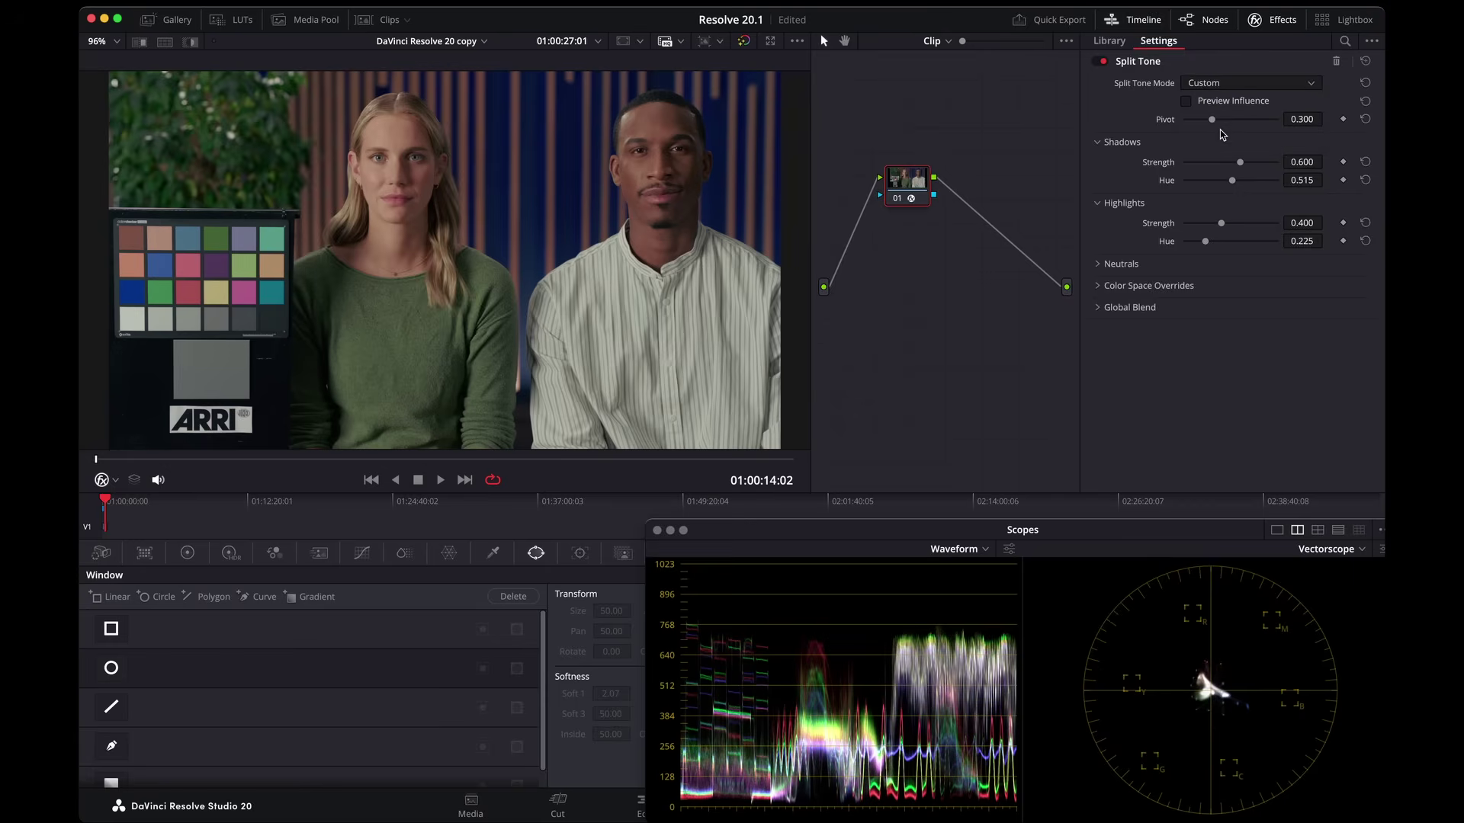
pyautogui.click(1228, 87)
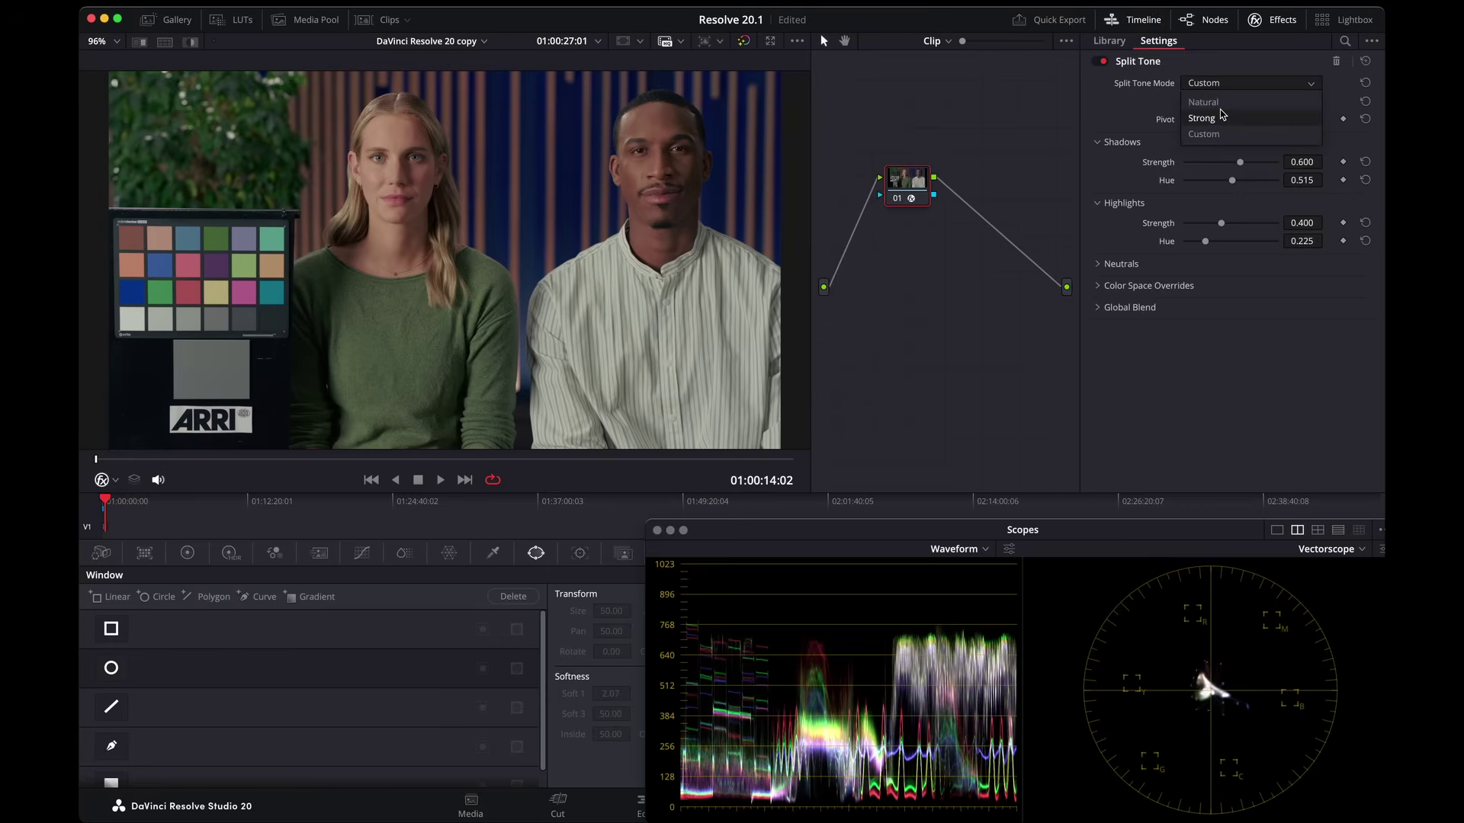
pyautogui.click(1222, 115)
pyautogui.moveTo(1231, 120); pyautogui.dragTo(1241, 126)
pyautogui.click(1241, 84)
pyautogui.click(1251, 100)
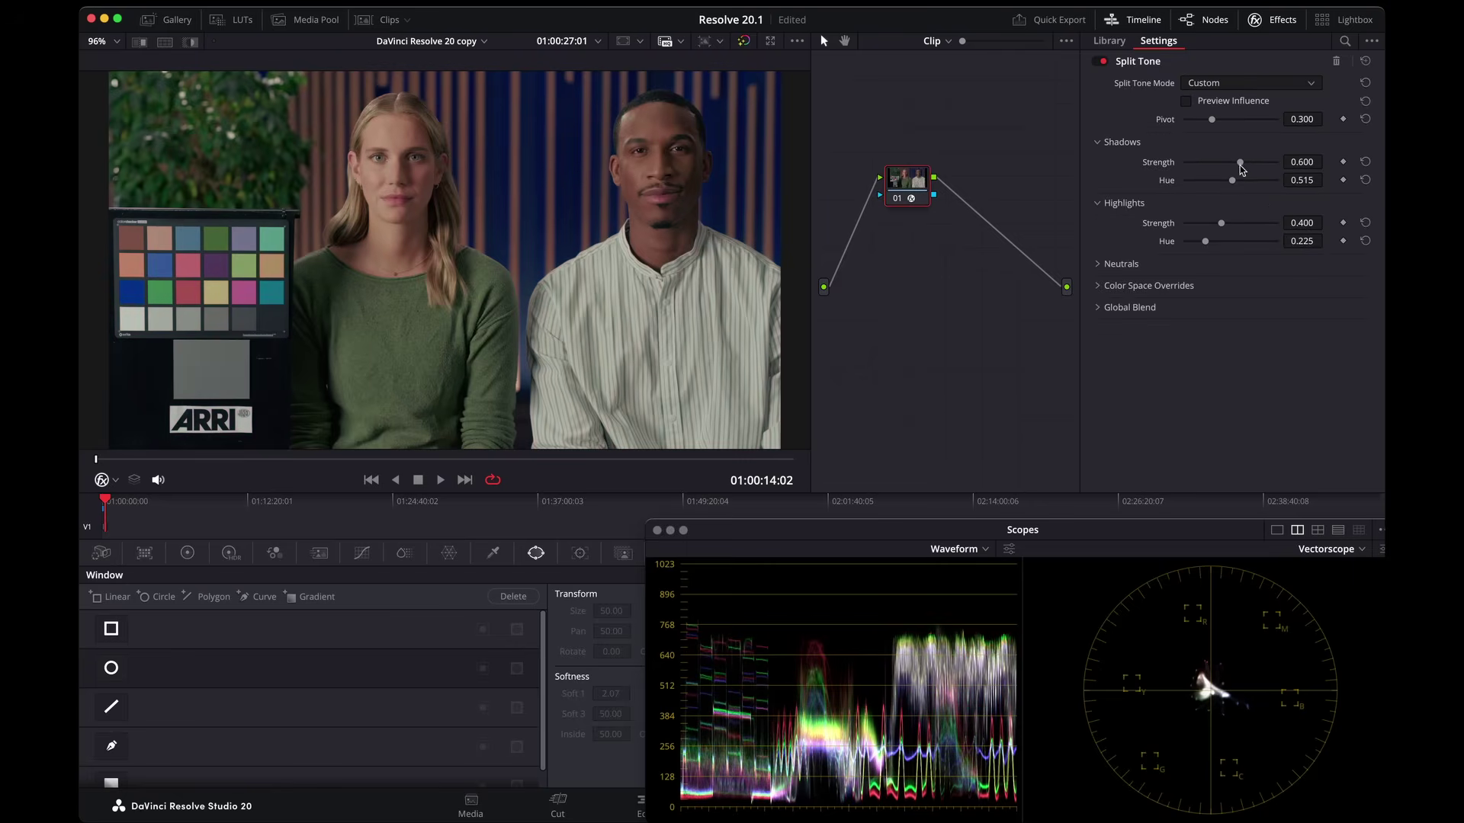
pyautogui.moveTo(1239, 162); pyautogui.dragTo(1212, 242)
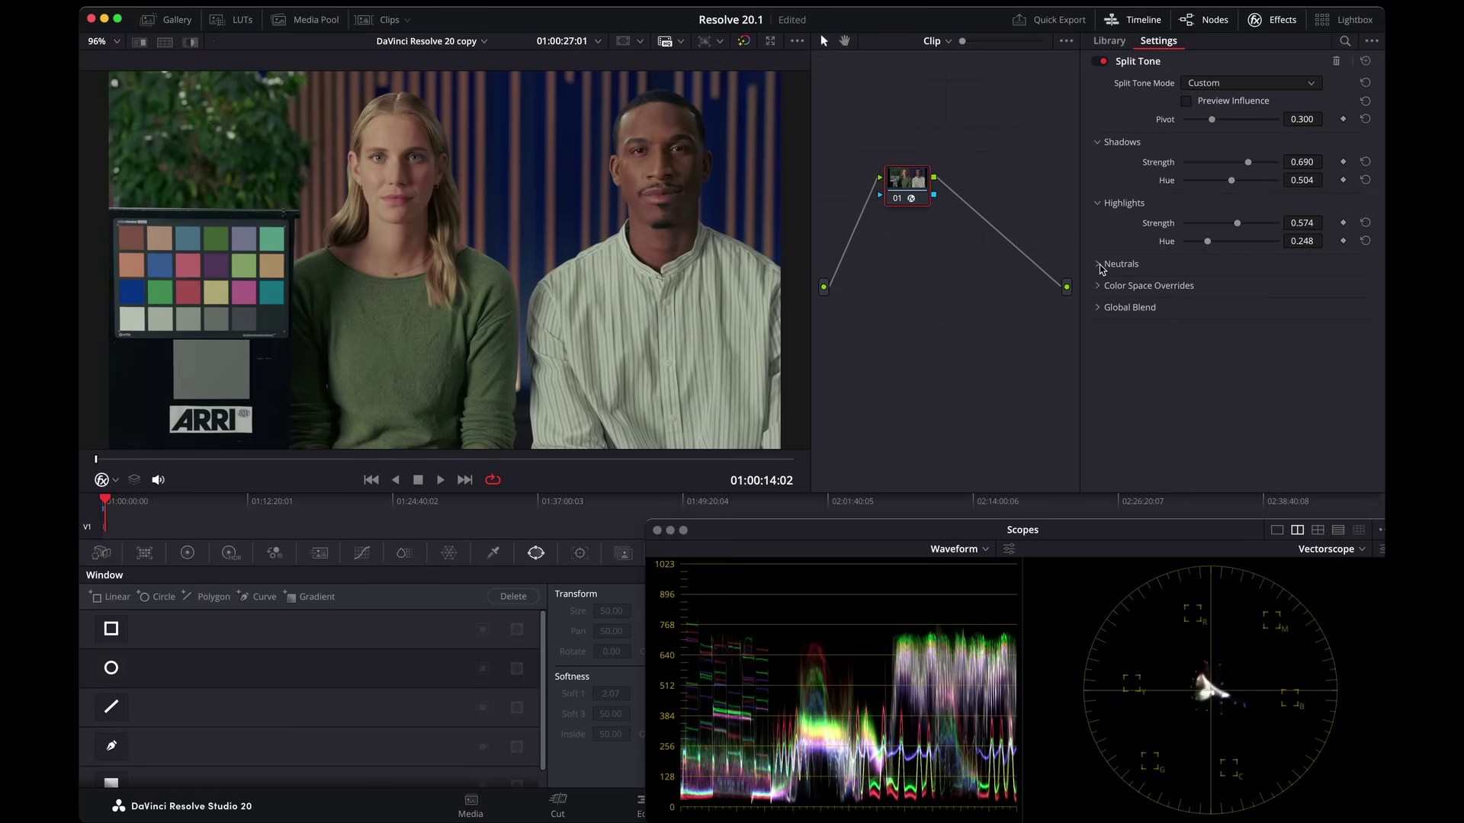
# Expand Neutrals and enable Protect Neutrals, comparing the result with it off.
pyautogui.click(1100, 264)
pyautogui.click(1185, 285)
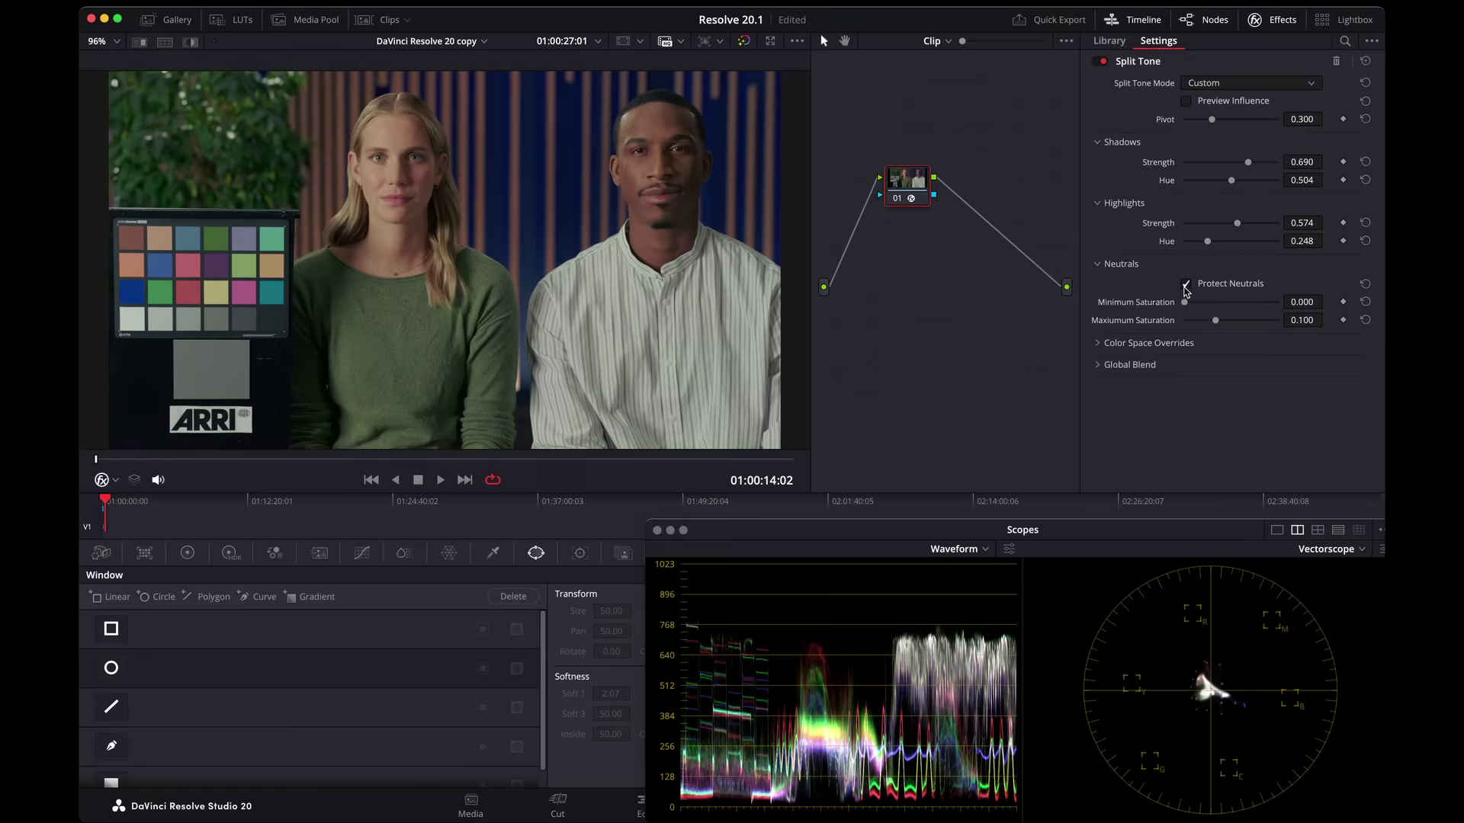
pyautogui.click(1185, 287)
pyautogui.click(1185, 286)
pyautogui.click(1186, 285)
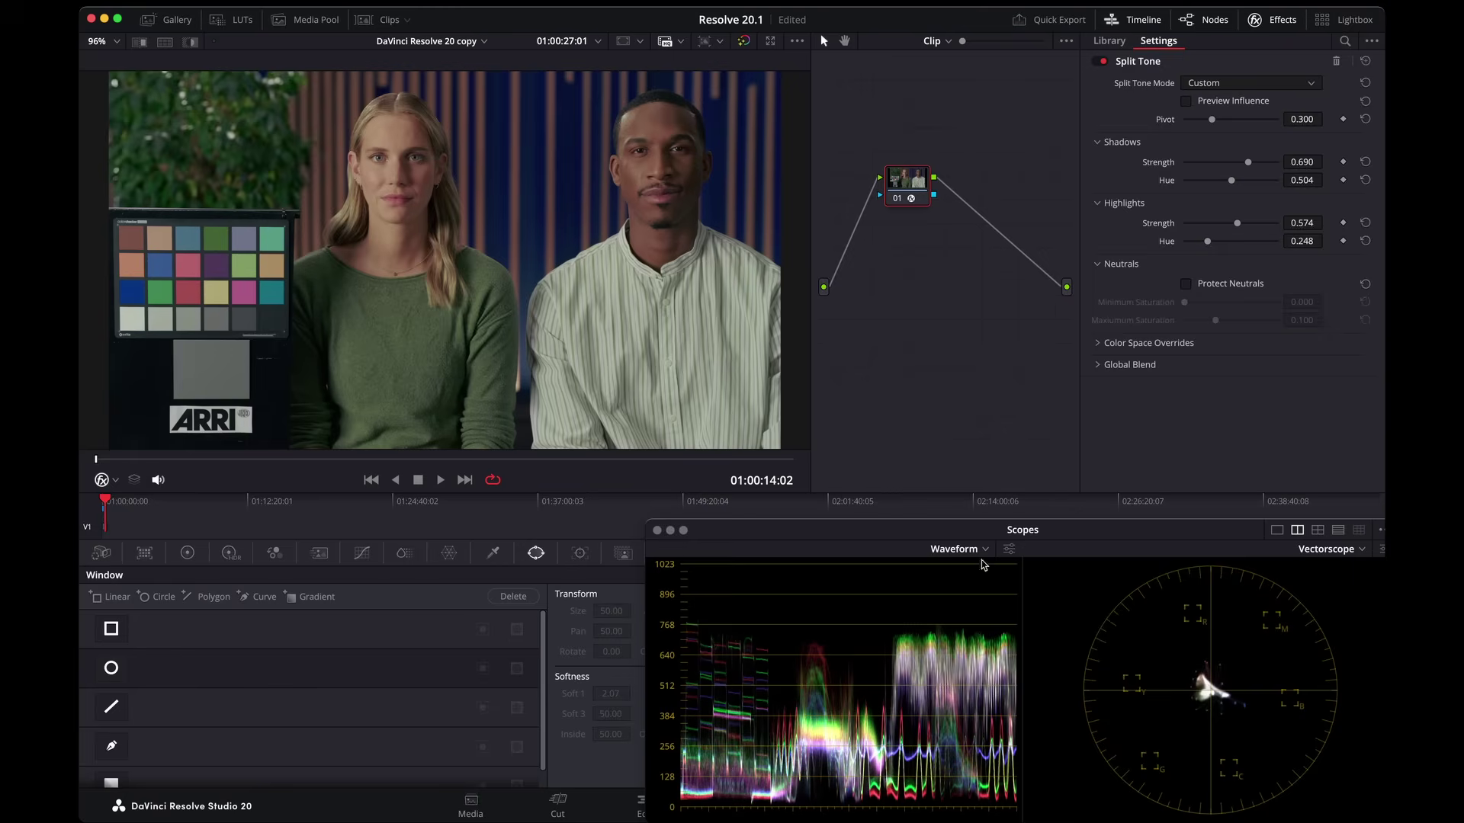
pyautogui.click(1186, 285)
pyautogui.click(1187, 286)
pyautogui.click(1187, 285)
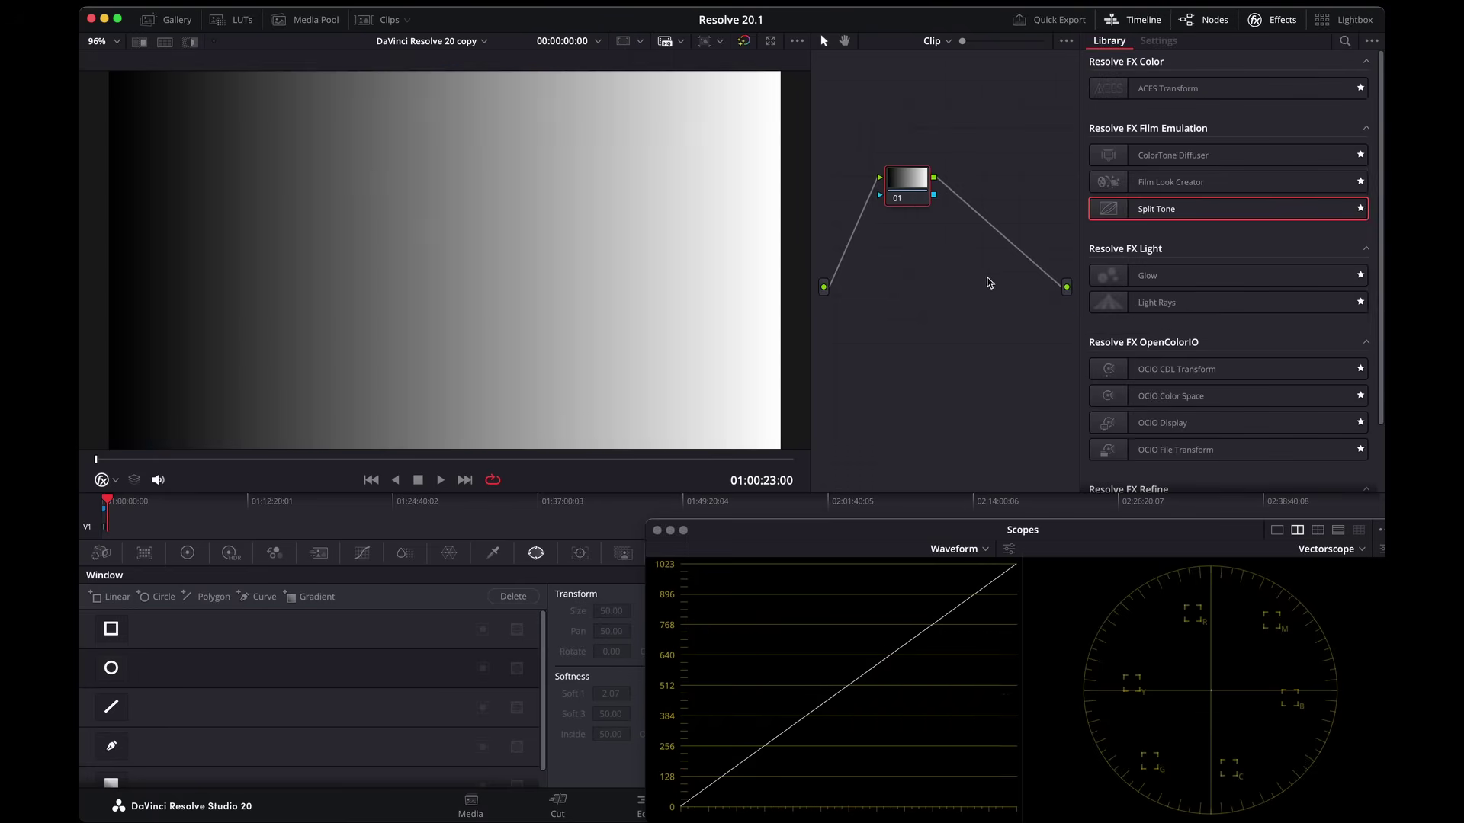
# Add Split Tone to the grey ramp in Custom mode with Pivot 0.395 and Shadows strength 0.674.
pyautogui.moveTo(1121, 212); pyautogui.dragTo(900, 199)
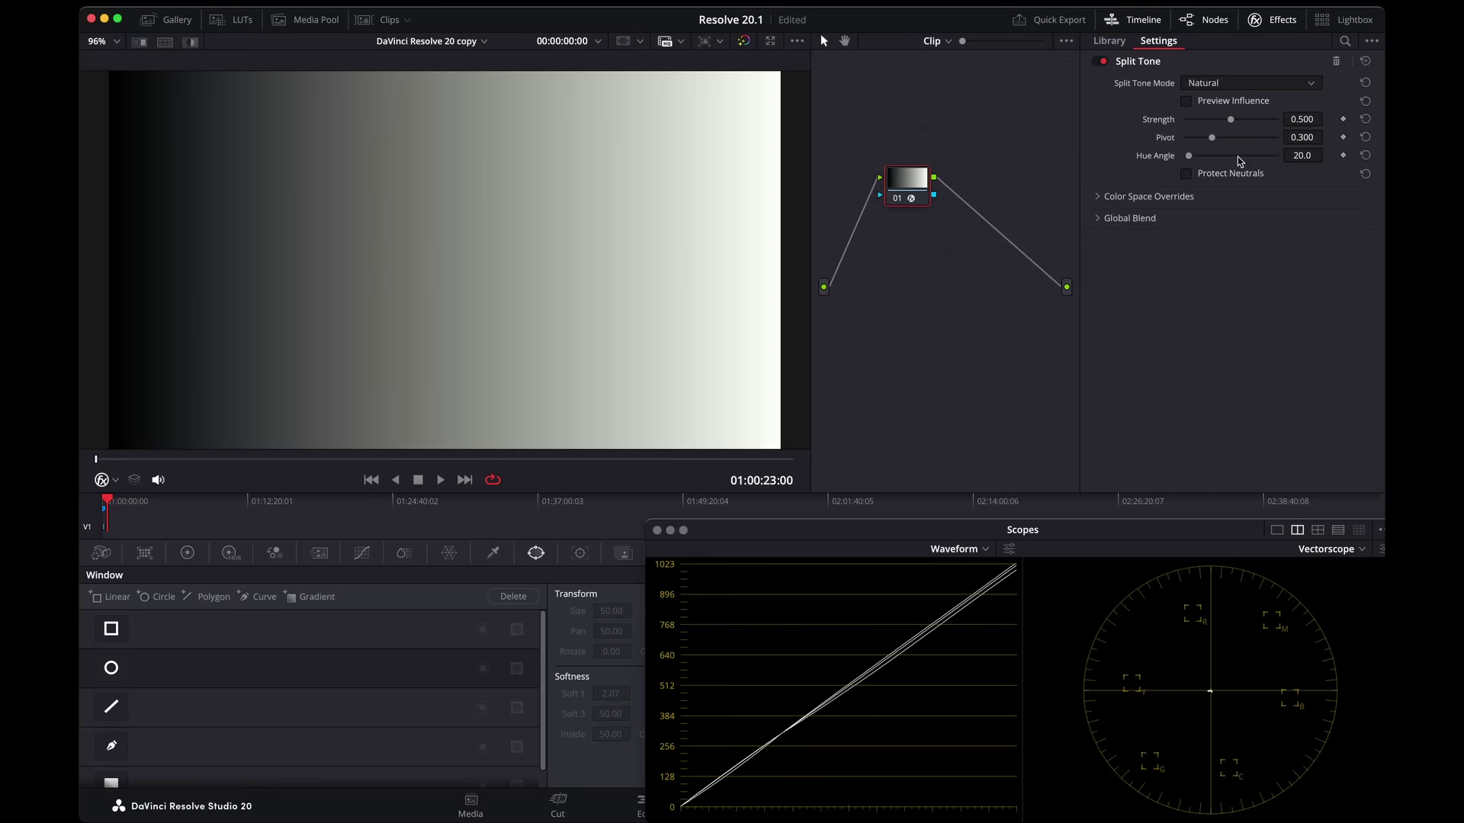
pyautogui.moveTo(1215, 140)
pyautogui.mouseDown()
pyautogui.moveTo(1235, 140)
pyautogui.moveTo(1221, 140)
pyautogui.mouseUp()
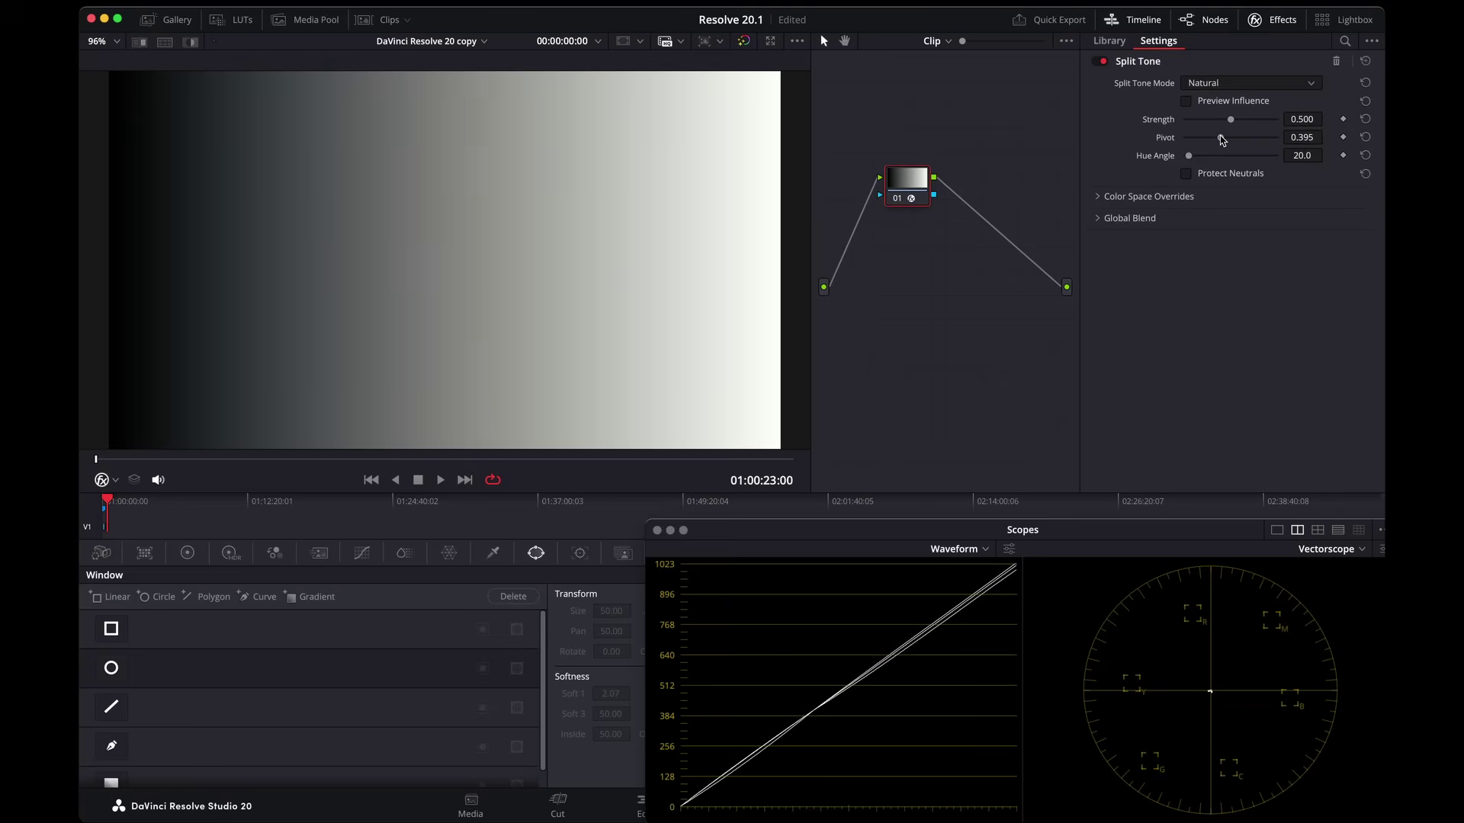
pyautogui.click(1202, 86)
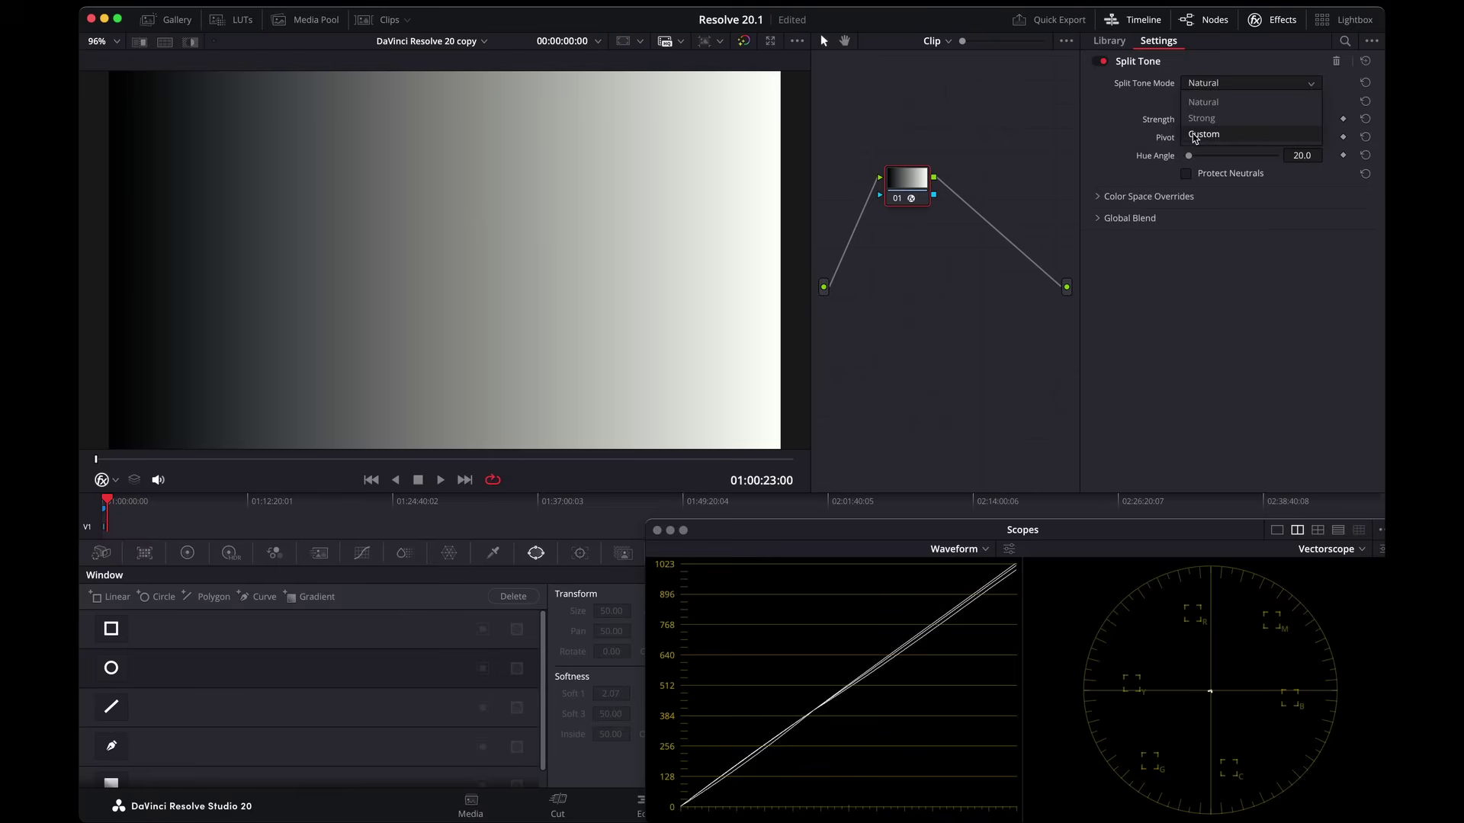
pyautogui.click(1194, 135)
pyautogui.moveTo(1239, 161); pyautogui.dragTo(1226, 223)
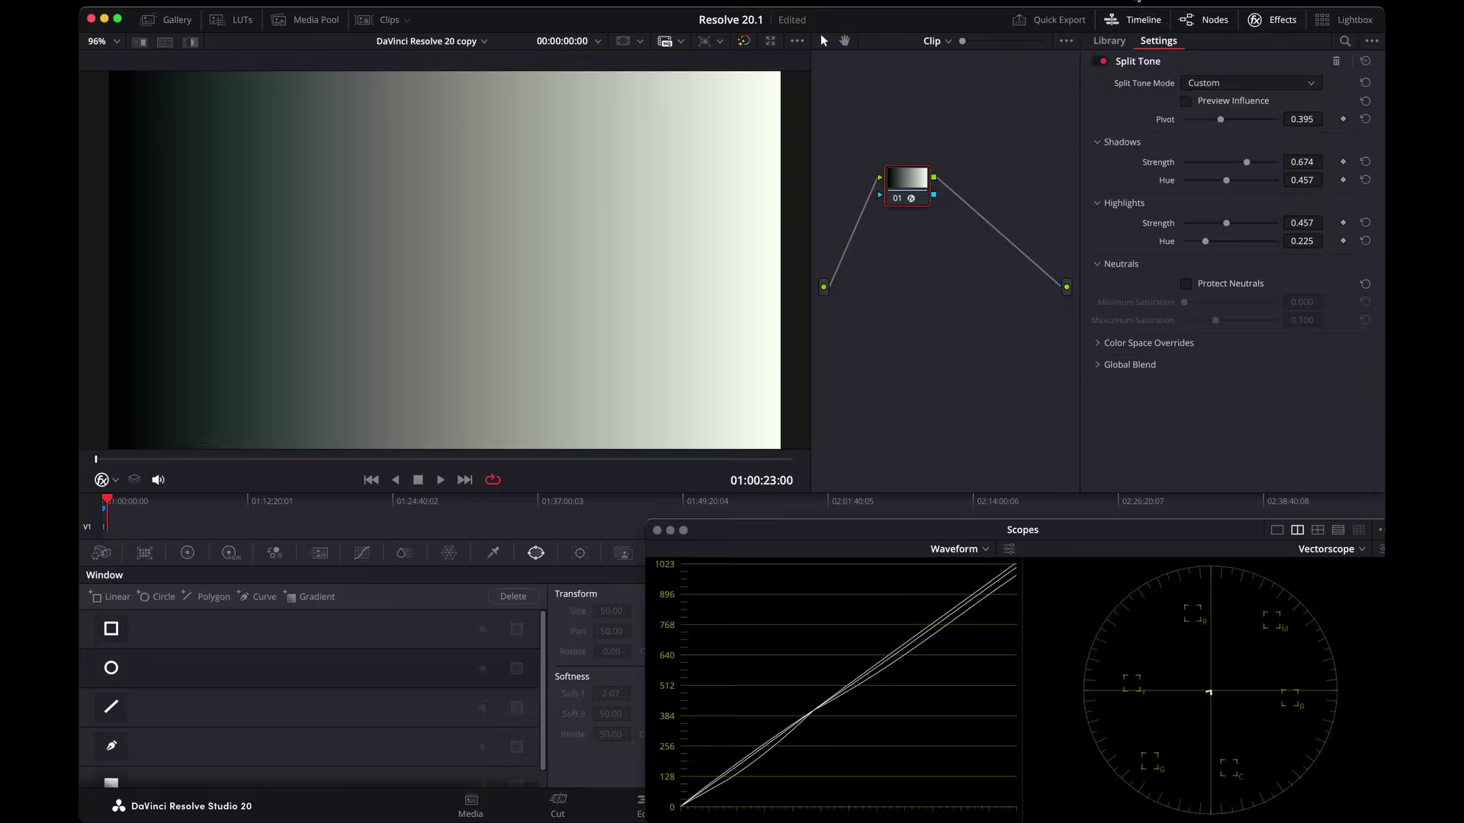